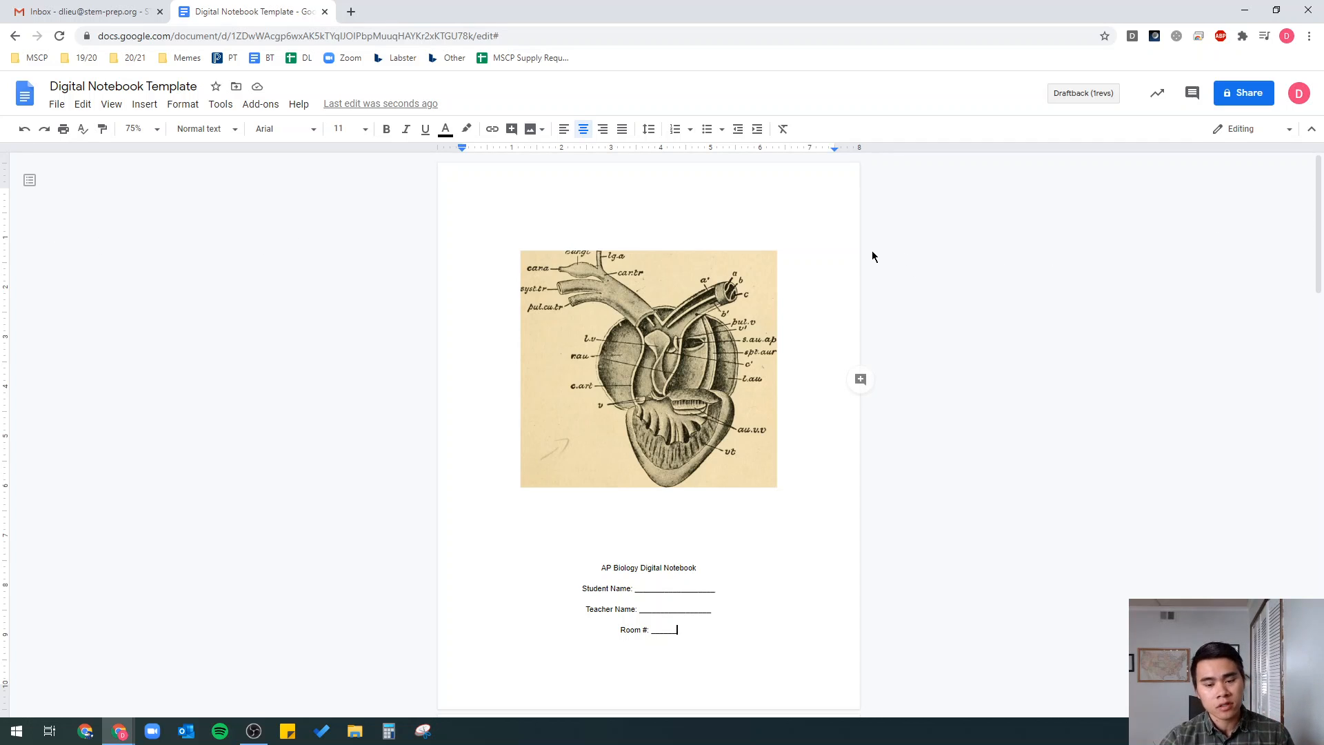
- Look over the cover page, briefly selecting and deselecting the heart image
scroll(783, 226, "down", 6)
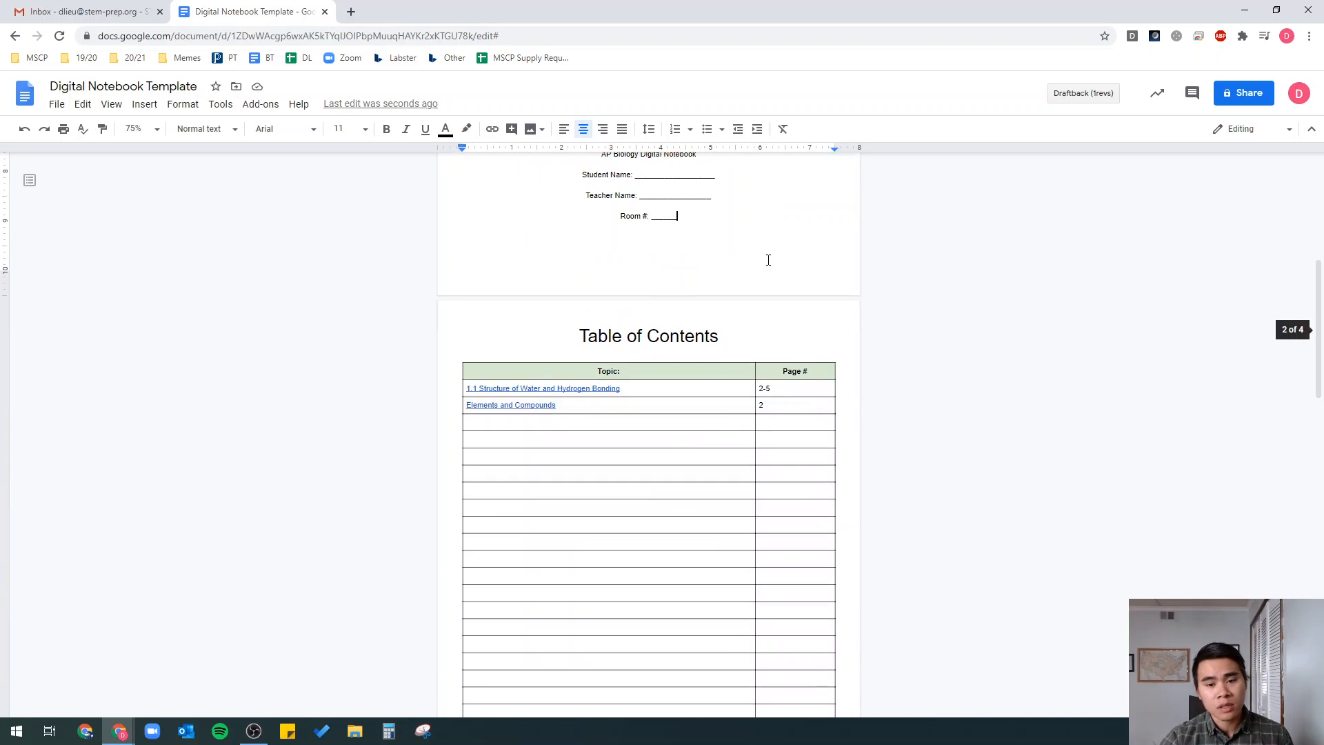
scroll(708, 405, "up", 6)
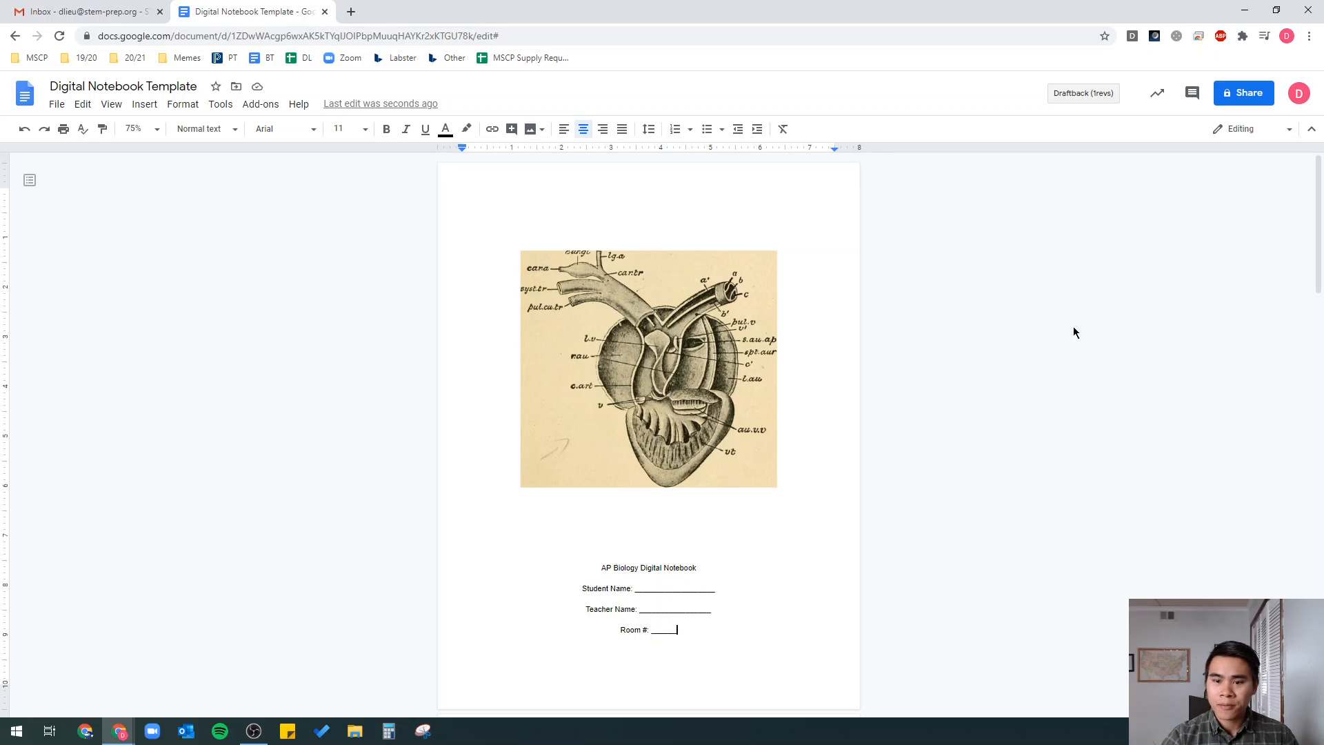
scroll(1312, 223, "down", 3)
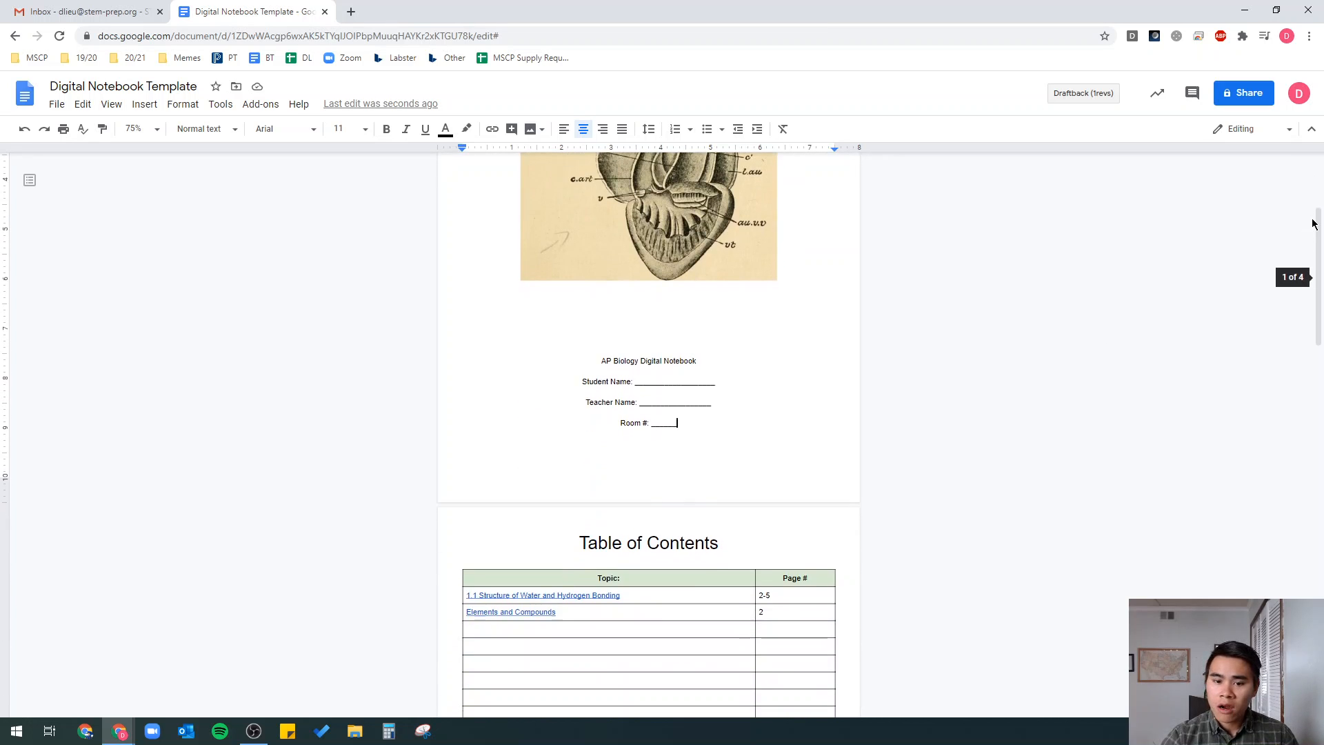
scroll(1313, 220, "up", 3)
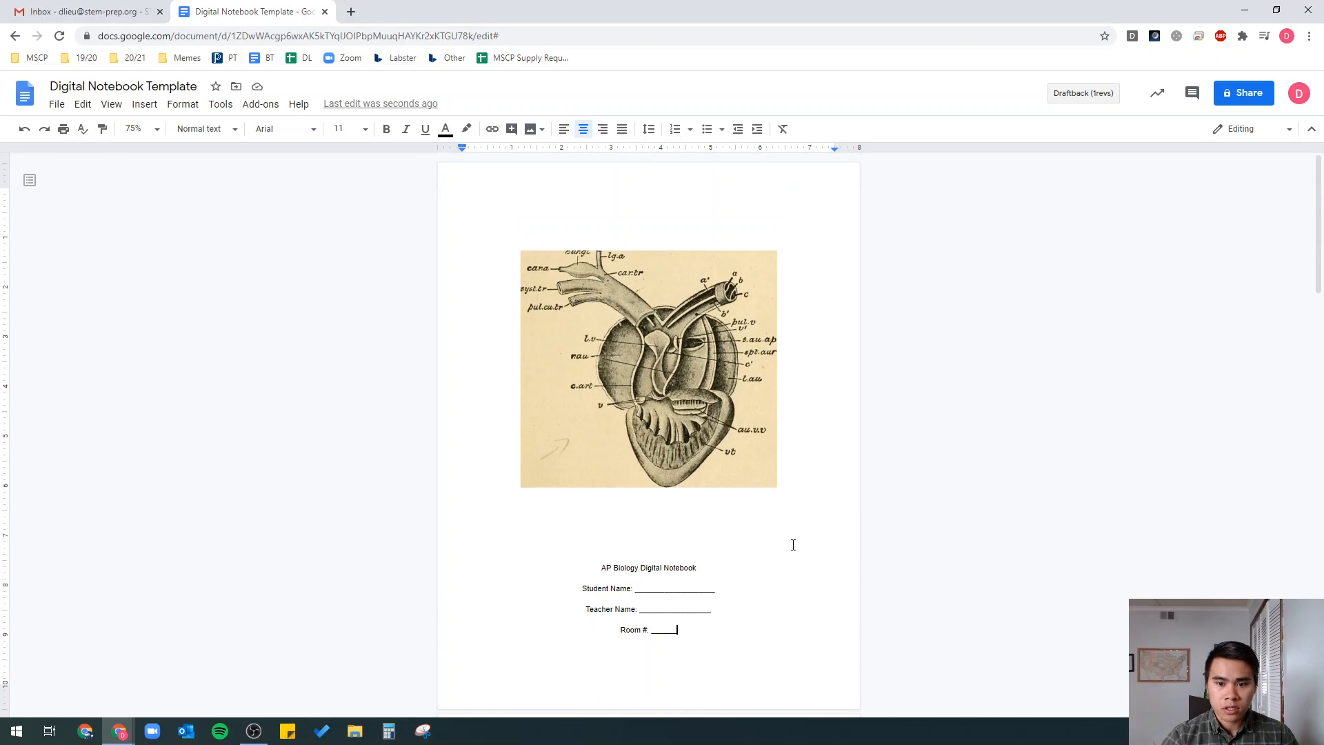
scroll(793, 545, "down", 2)
scroll(793, 545, "up", 1)
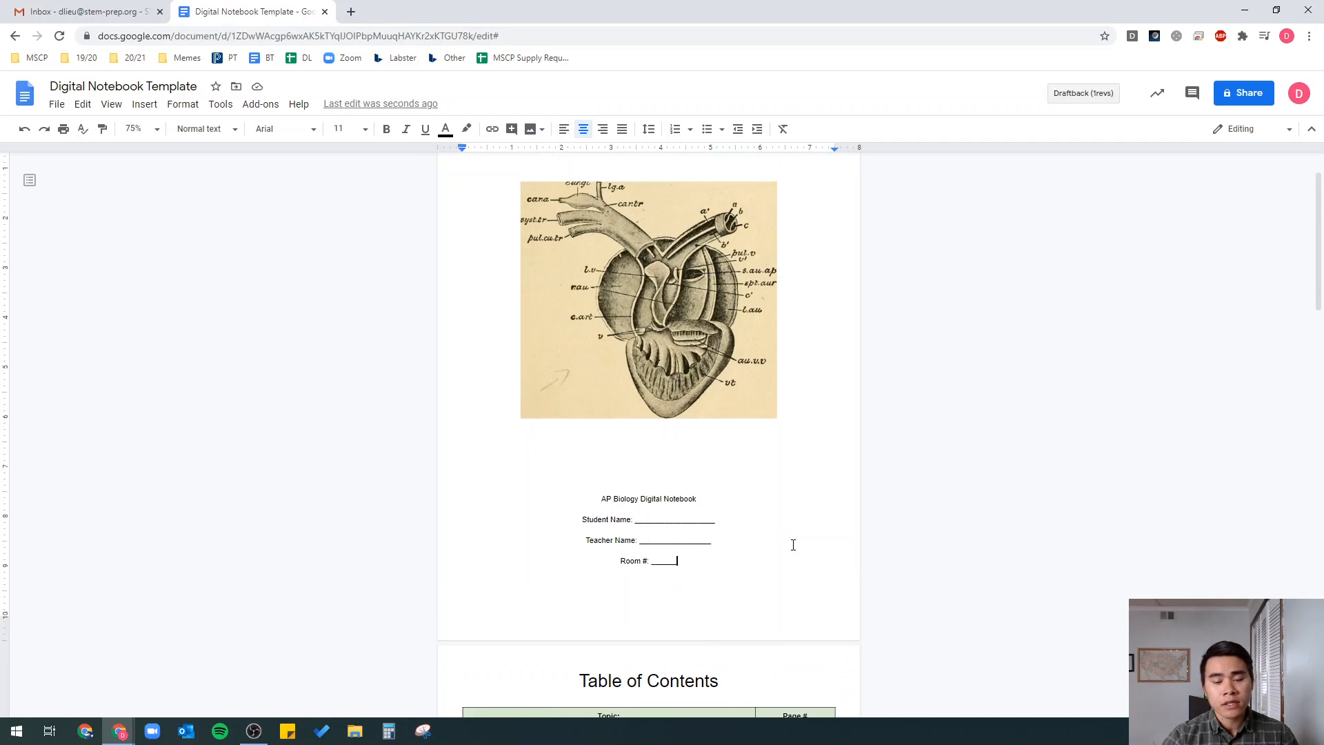
scroll(793, 545, "up", 1)
scroll(573, 467, "down", 2)
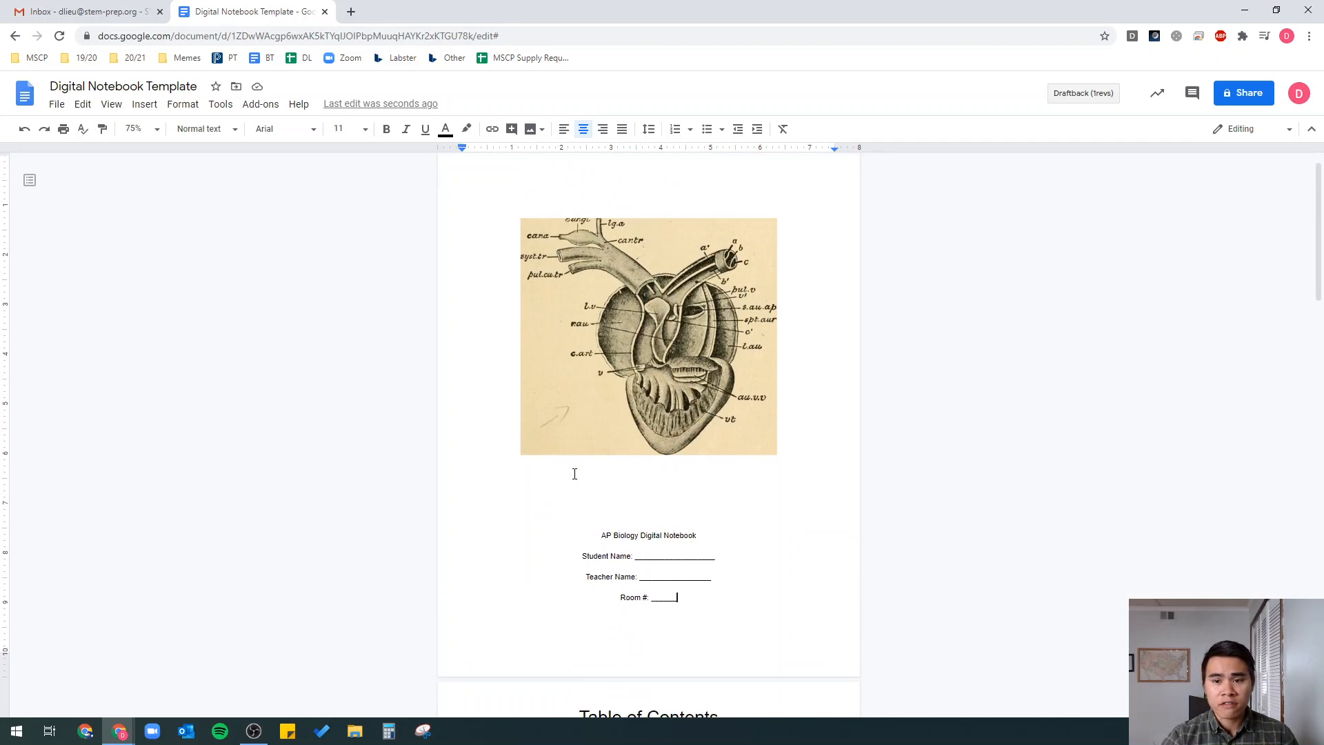
scroll(580, 466, "up", 2)
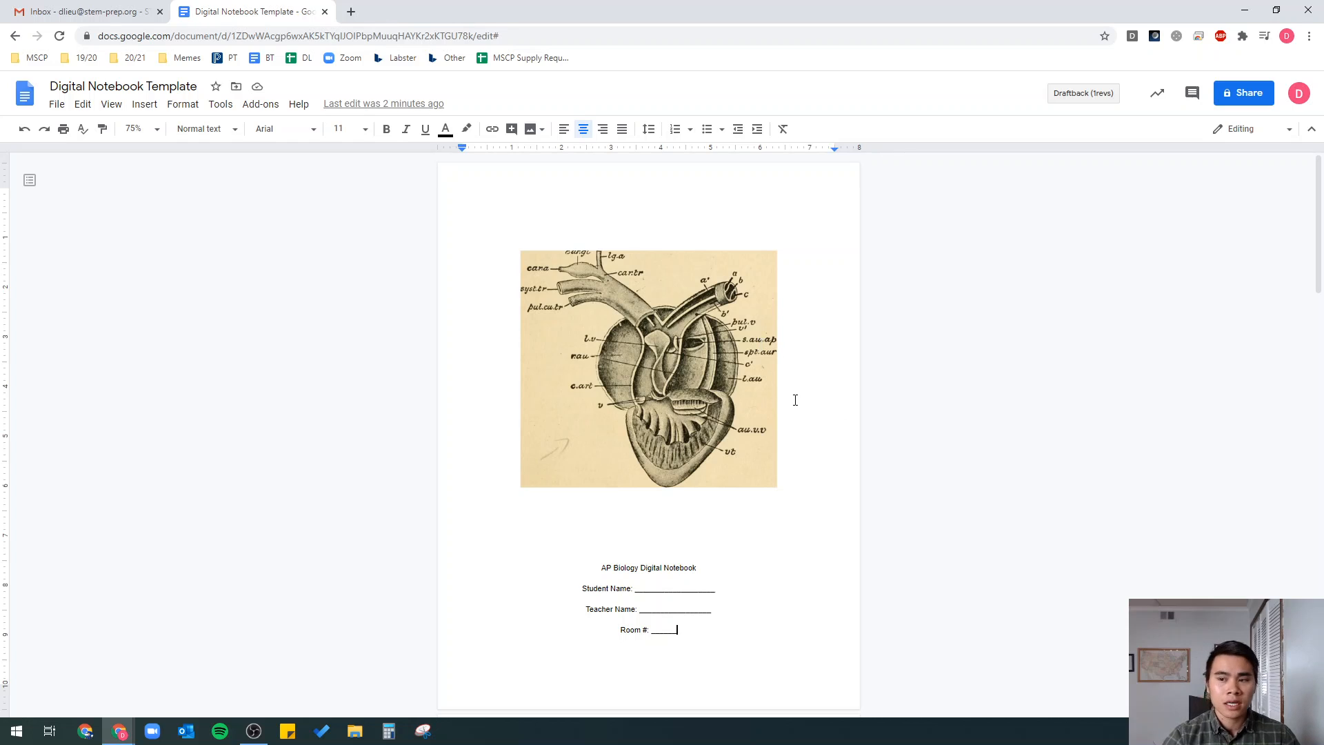
scroll(1067, 340, "down", 1)
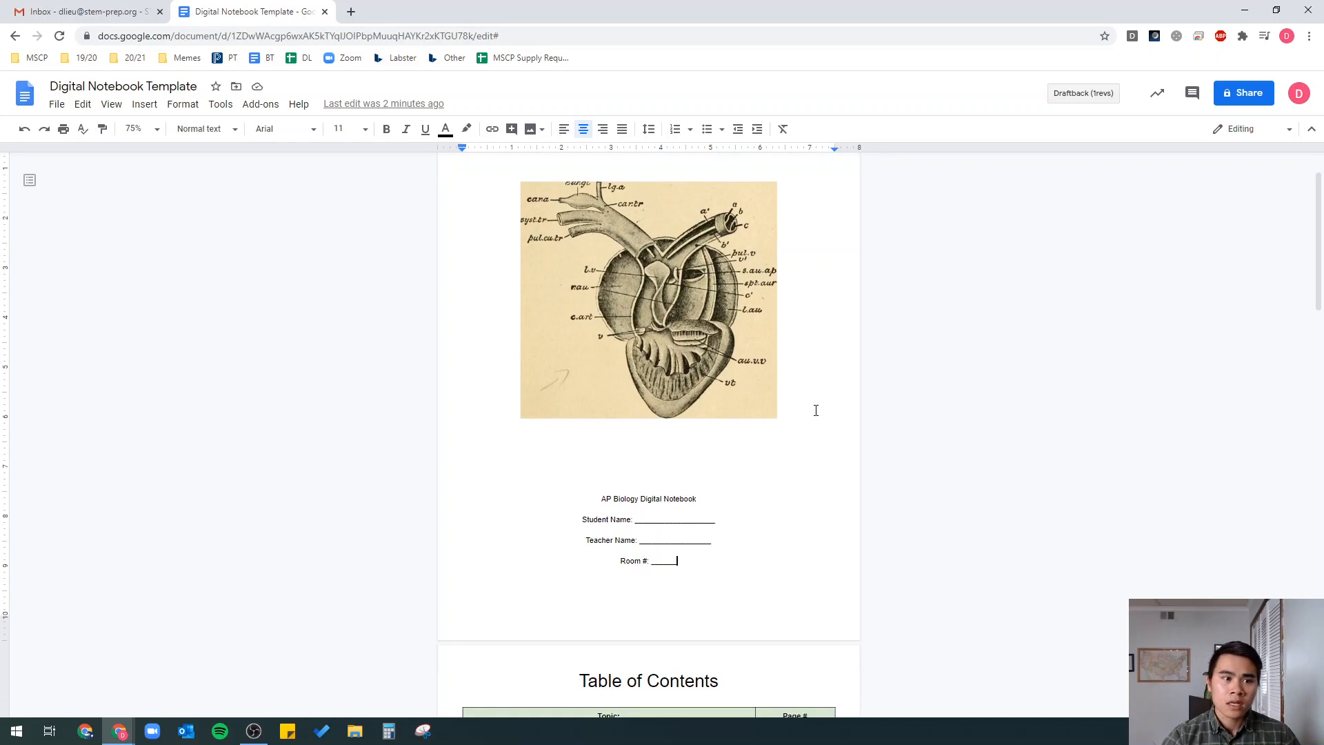
scroll(591, 443, "up", 1)
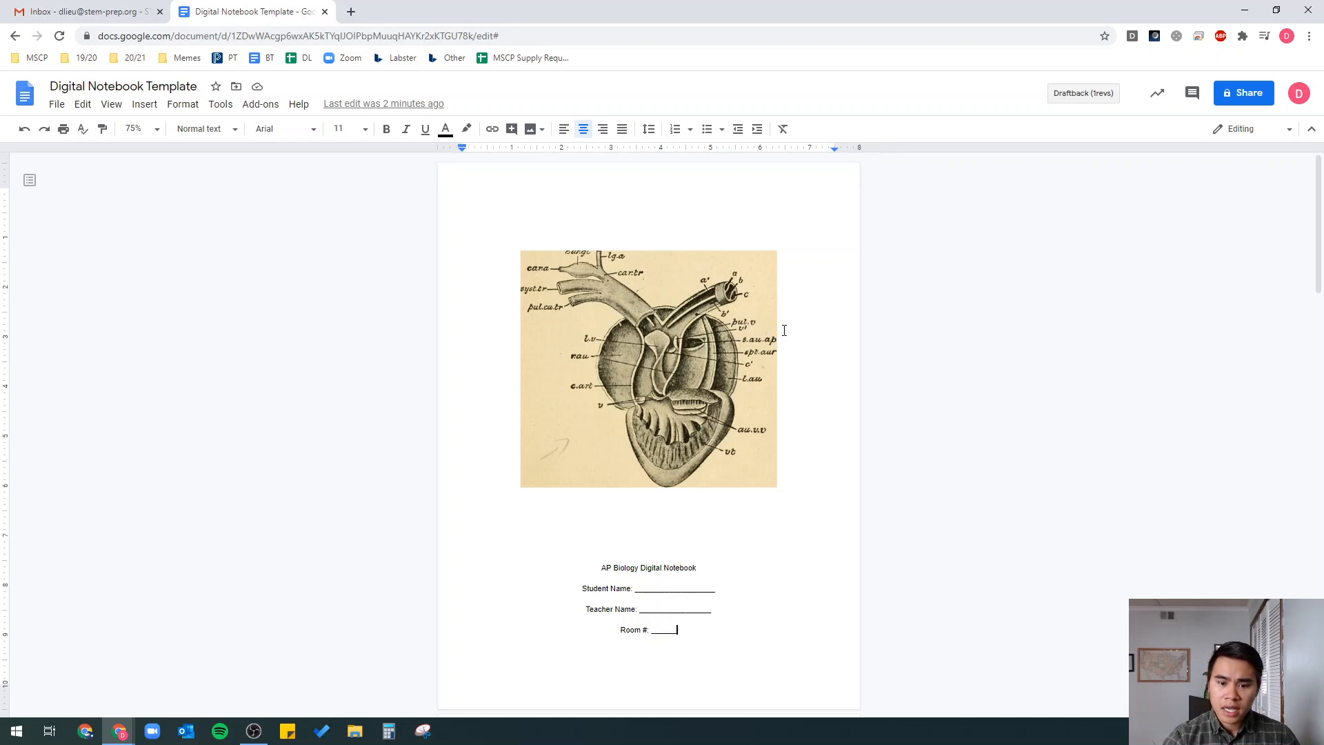
scroll(784, 331, "down", 1)
scroll(784, 331, "up", 1)
left_click(586, 288)
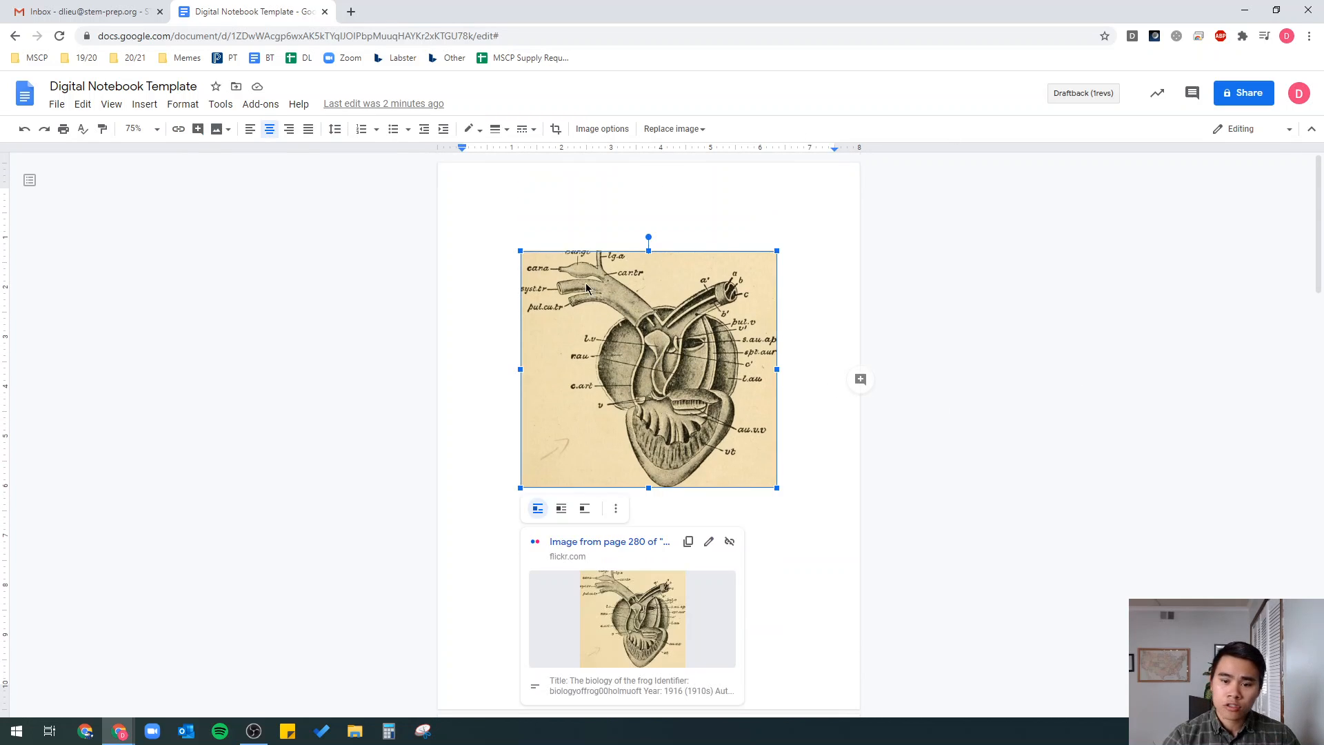
left_click(888, 467)
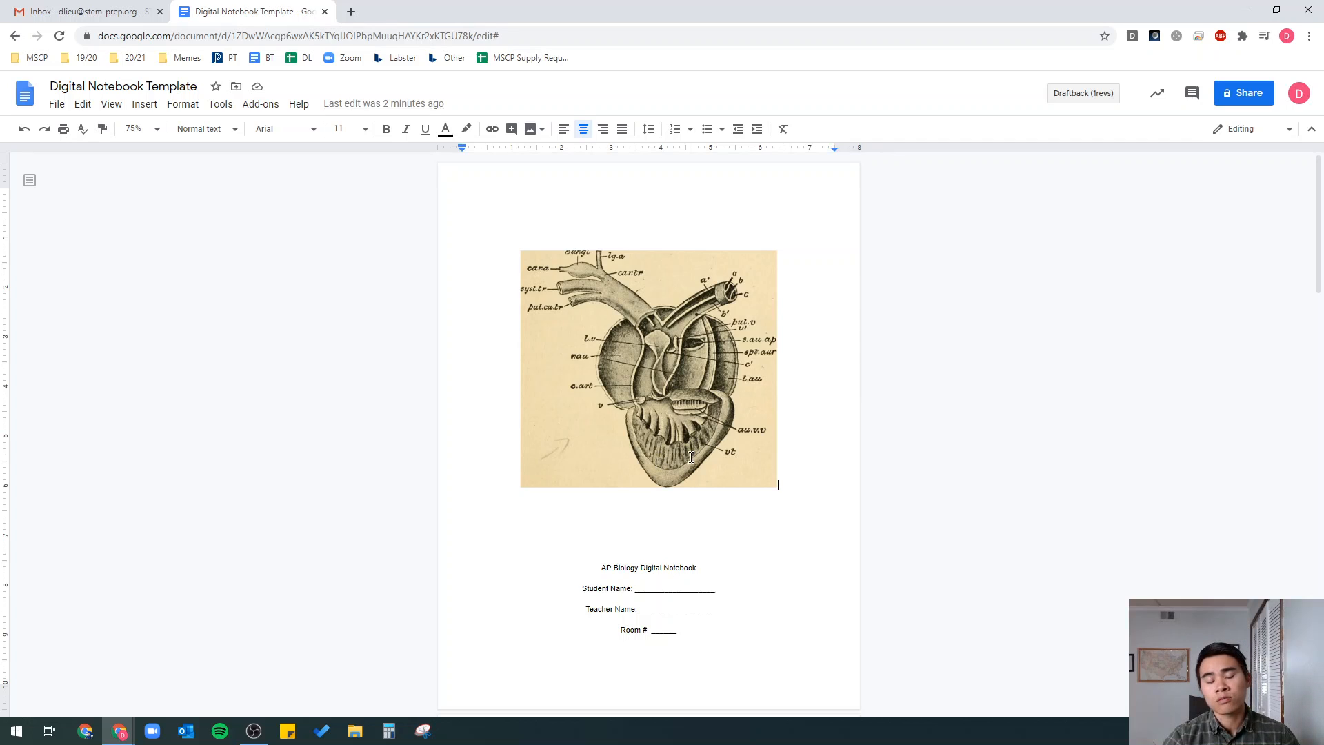
- Enter the student's name, the teacher's name and Room # 101 on the cover blanks
double_click(655, 587)
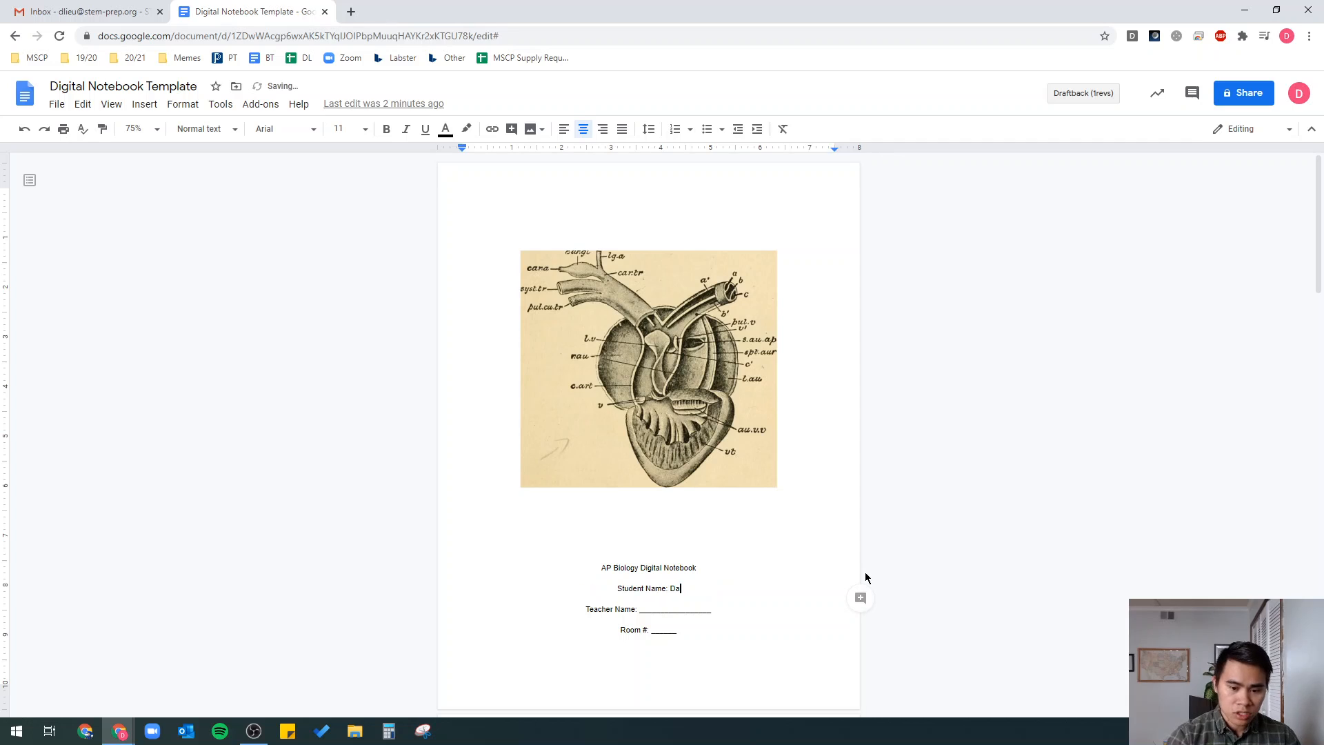
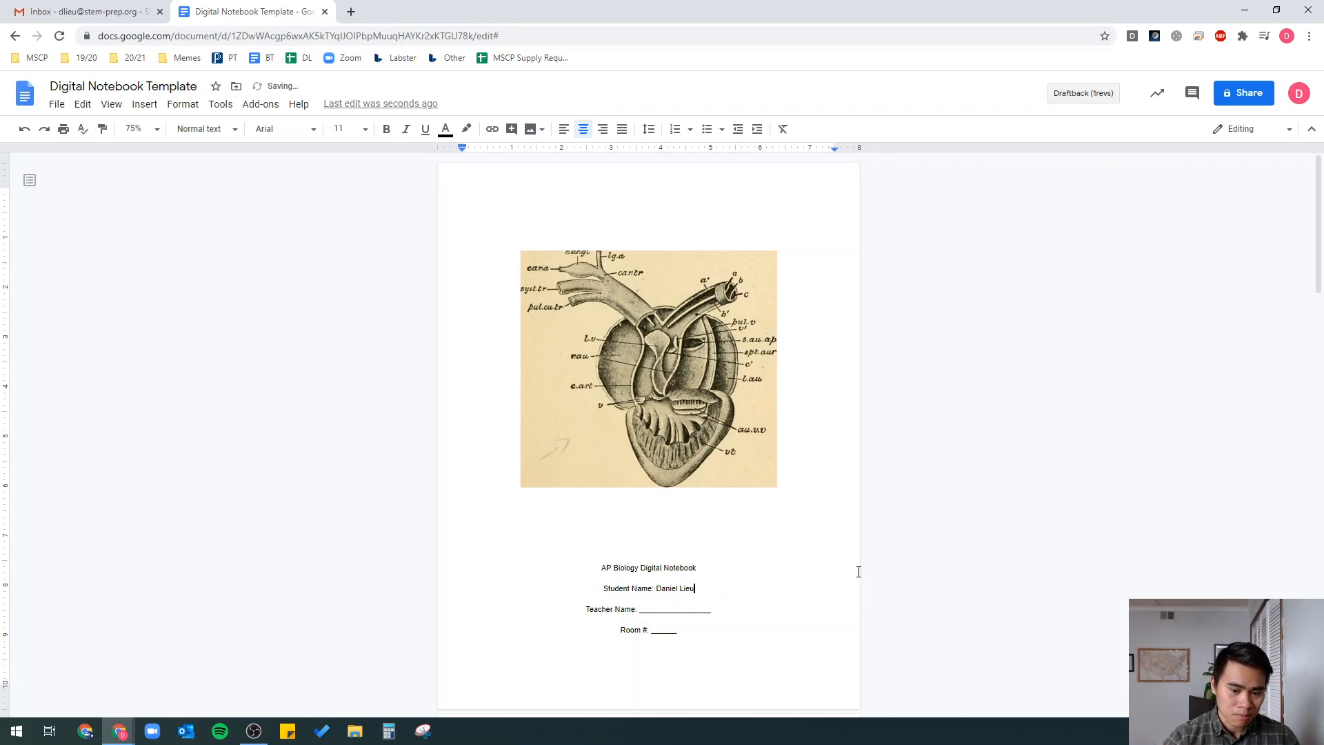
double_click(682, 610)
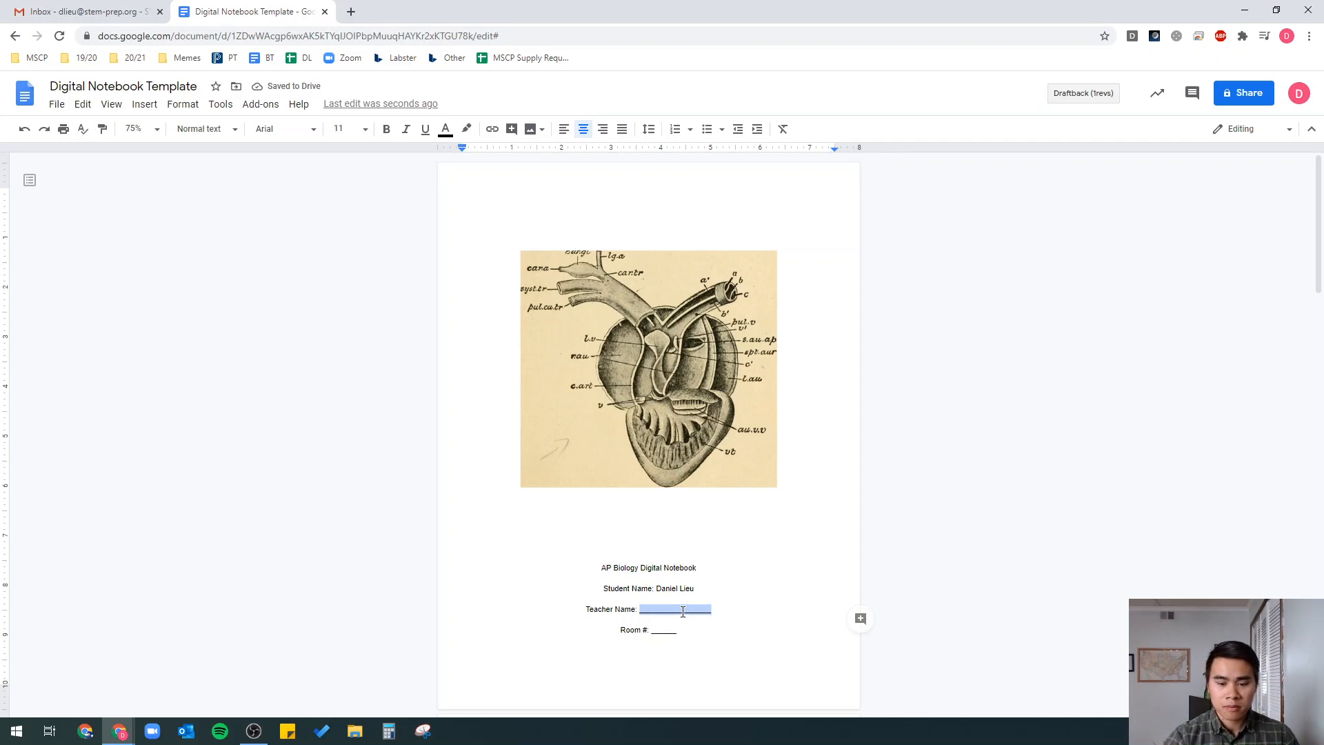
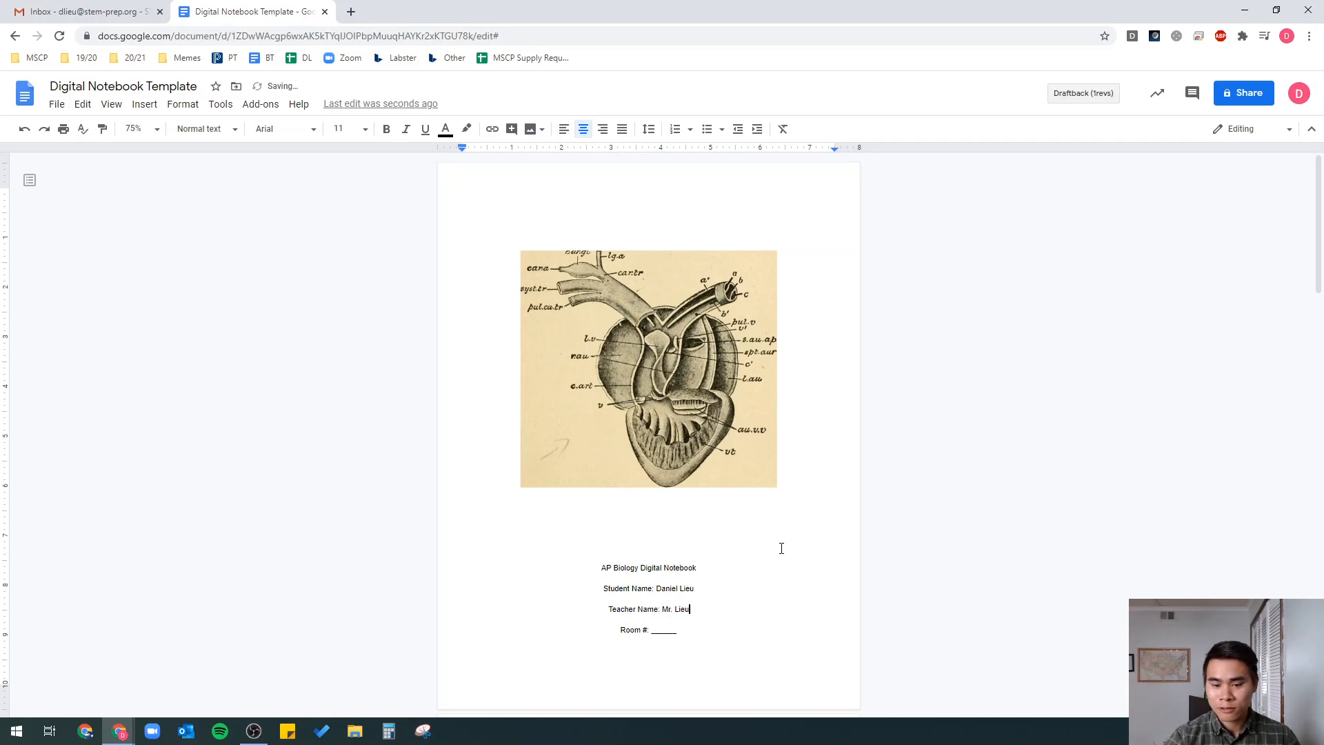
double_click(679, 633)
type("101")
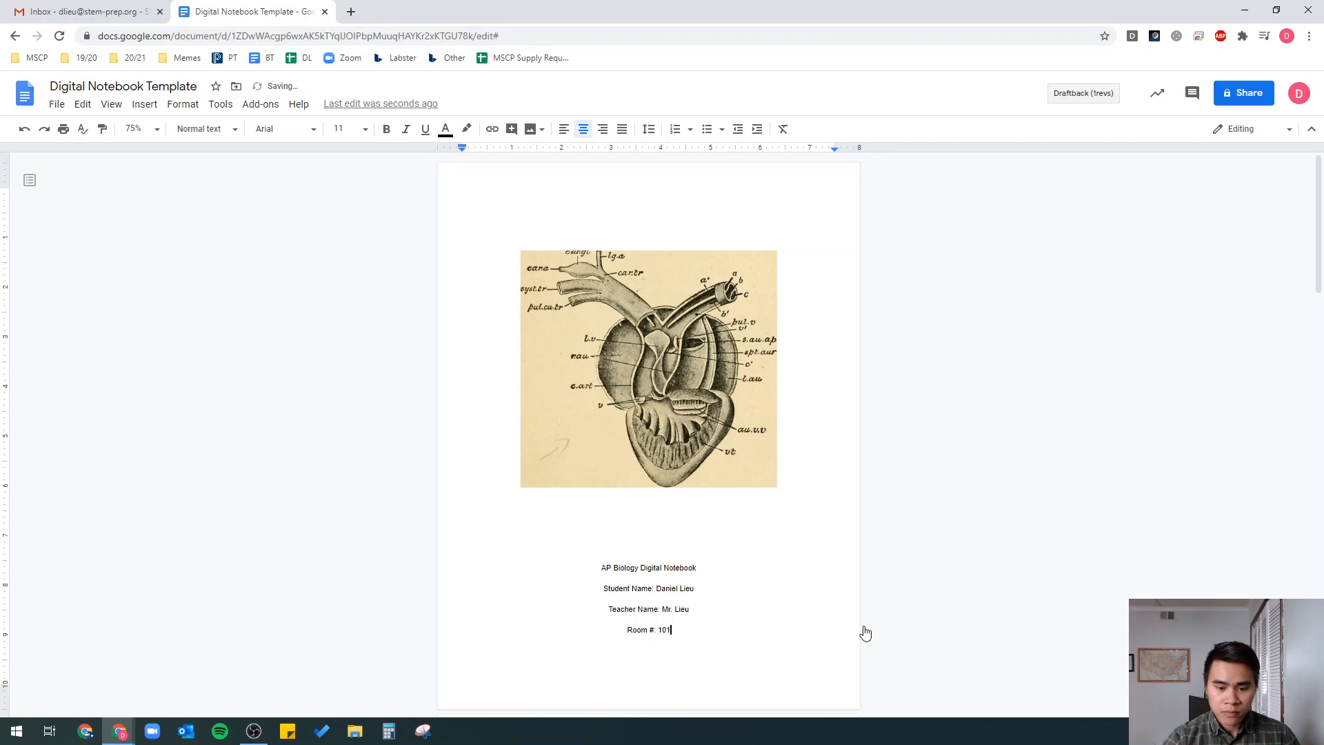
left_click(726, 528)
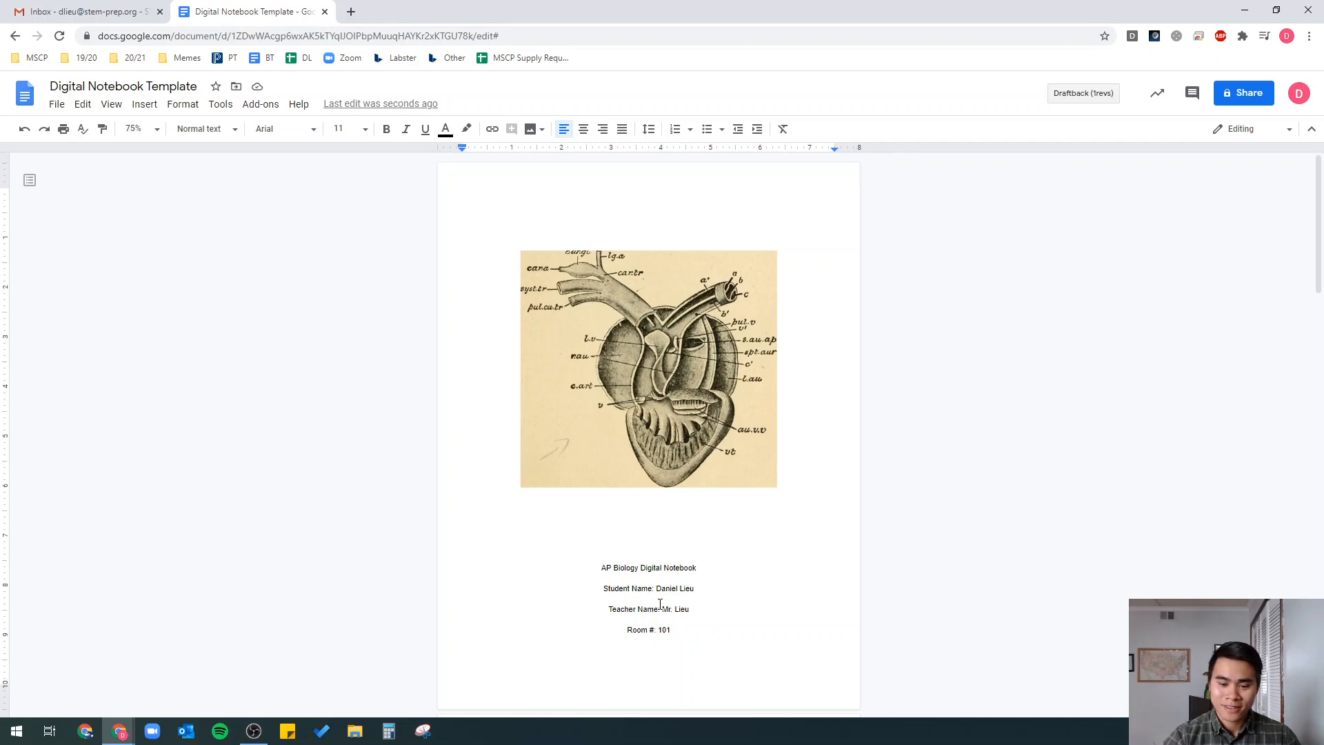
- Scroll down to the Table of Contents page and bring up the Insert > Table options
scroll(598, 461, "down", 1)
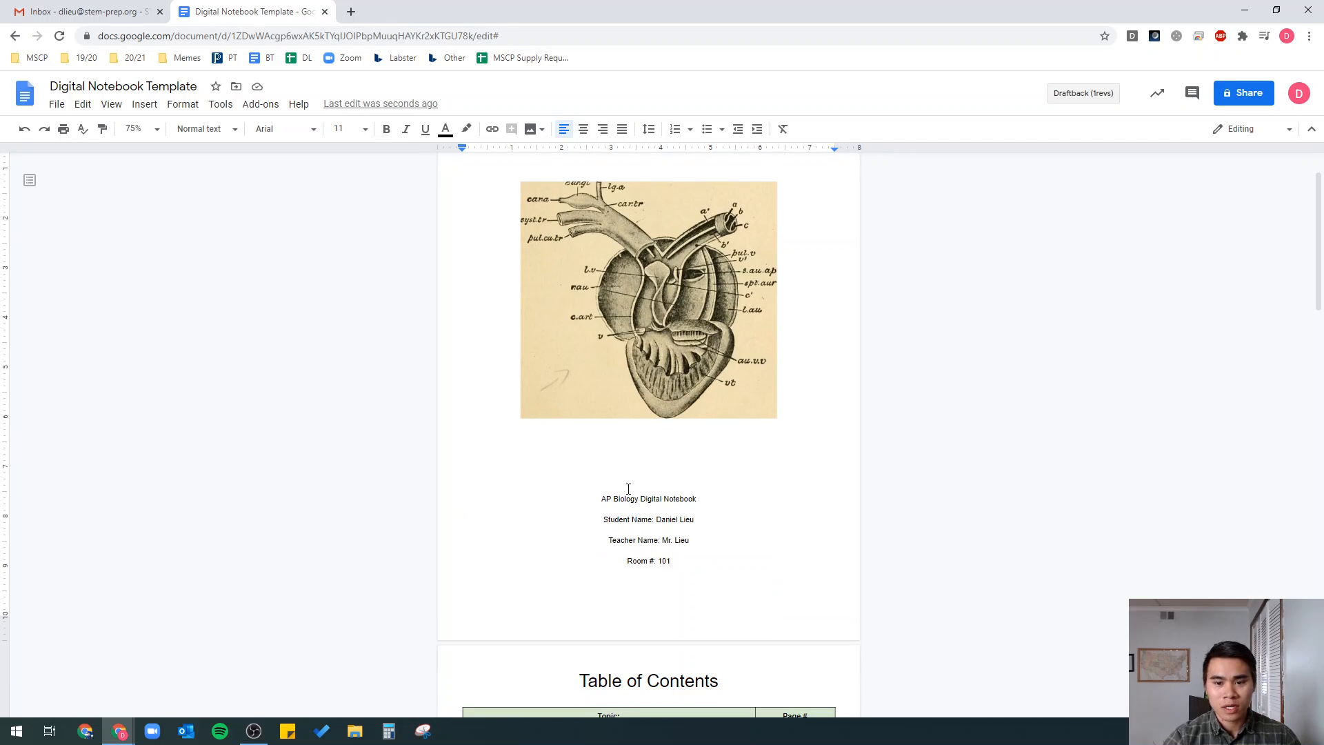
scroll(635, 483, "up", 1)
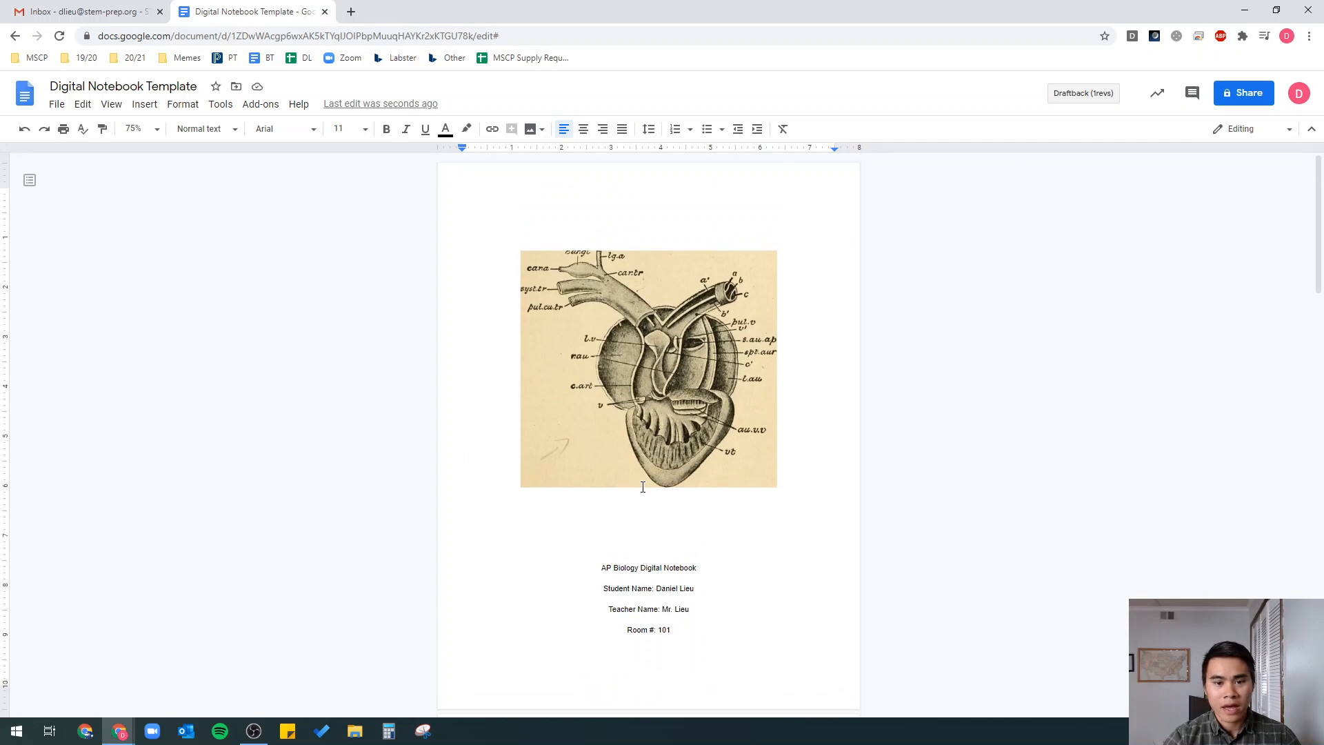
scroll(800, 439, "down", 2)
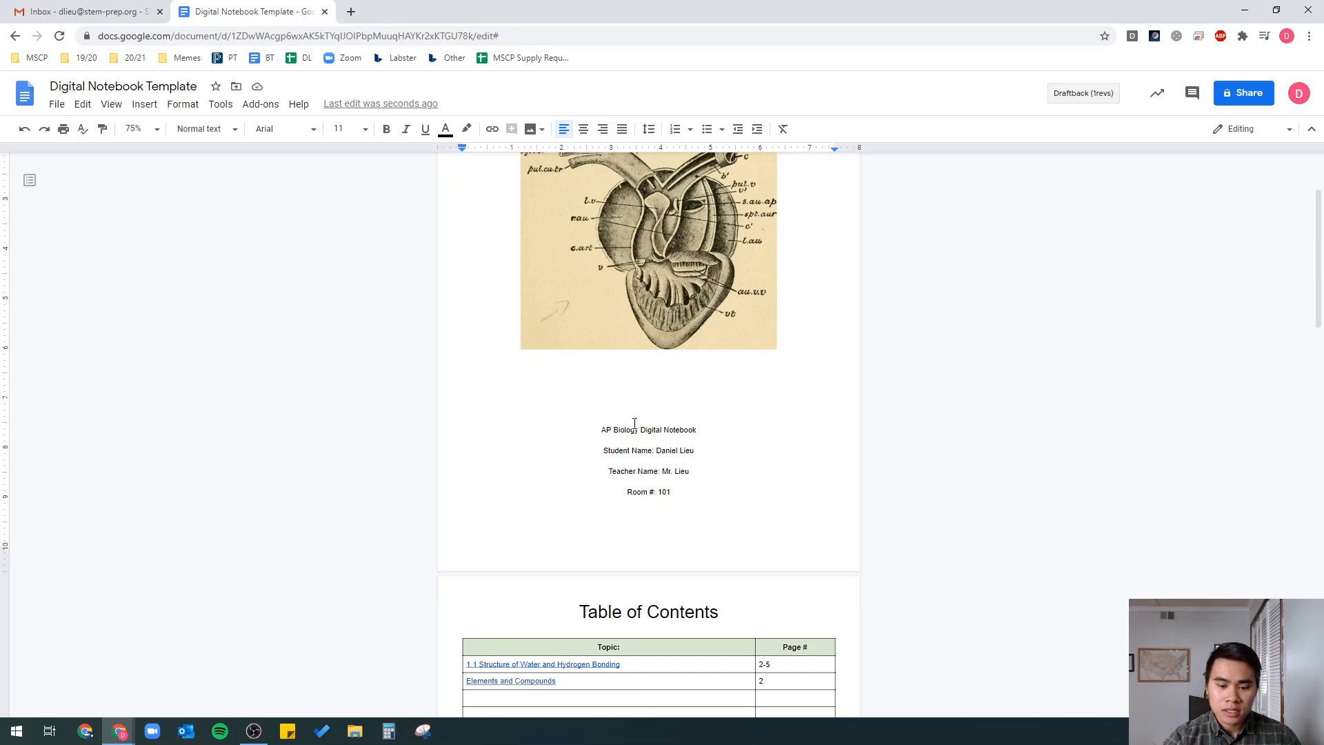
scroll(640, 421, "down", 5)
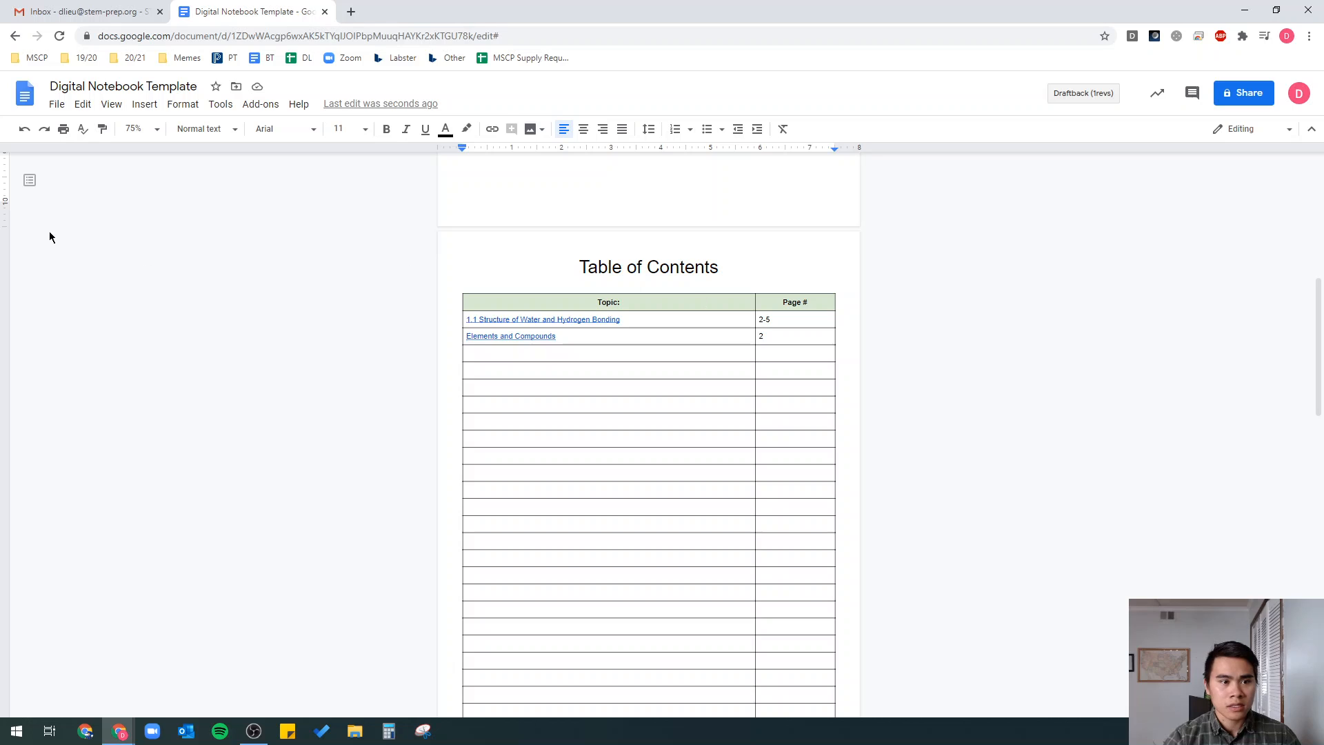
left_click(140, 109)
mouse_move(183, 157)
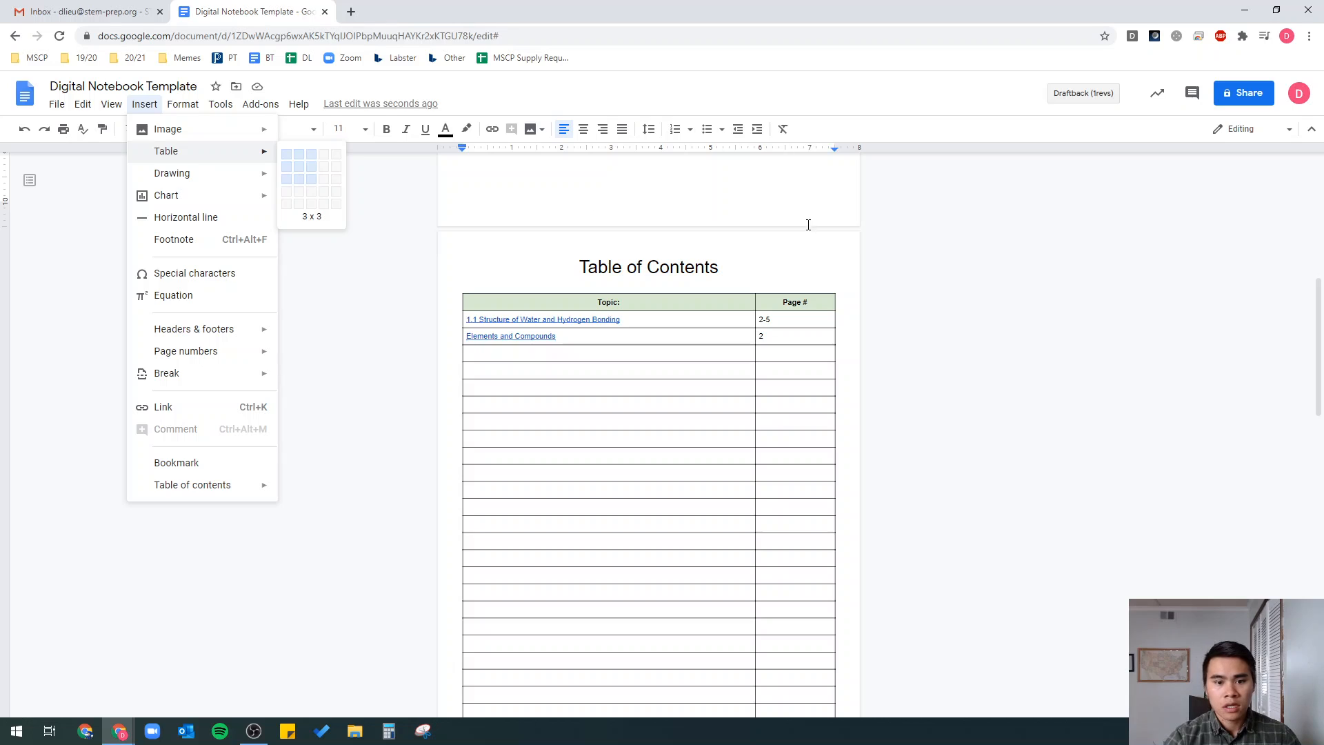
left_click(692, 308)
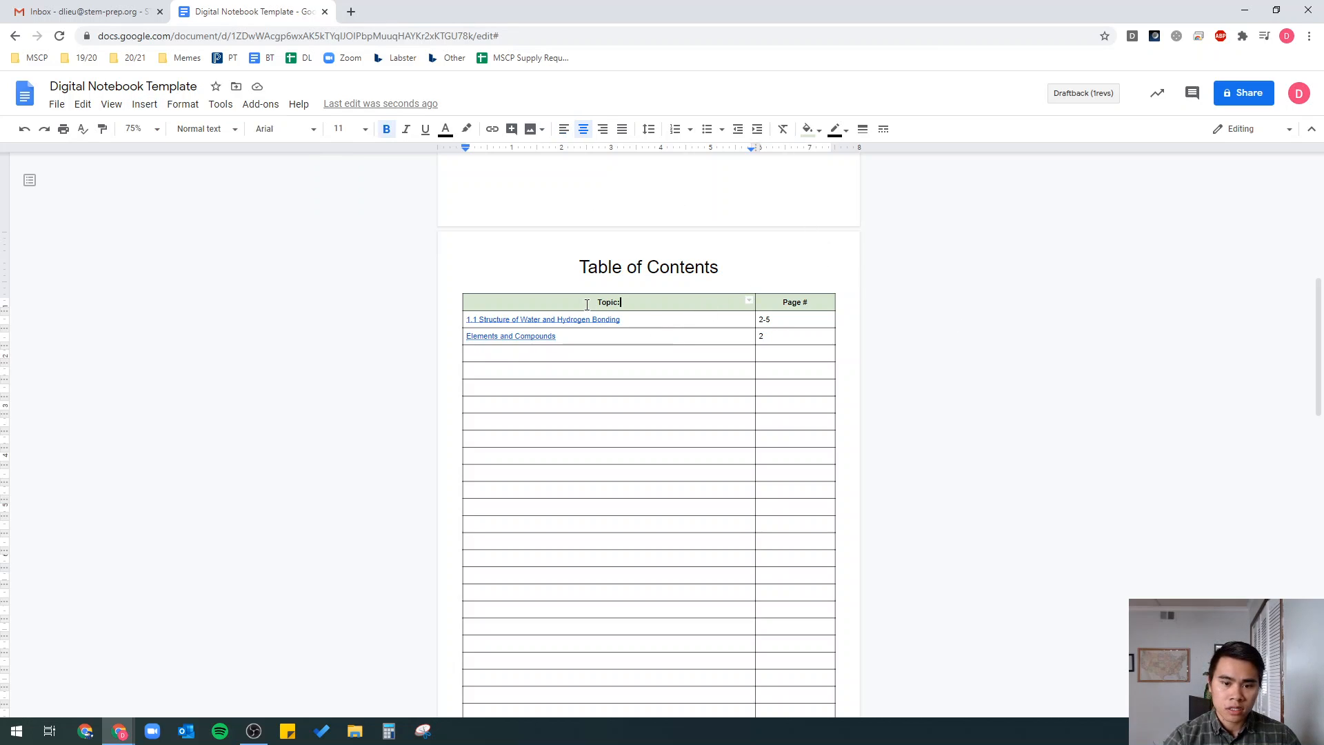
triple_click(631, 303)
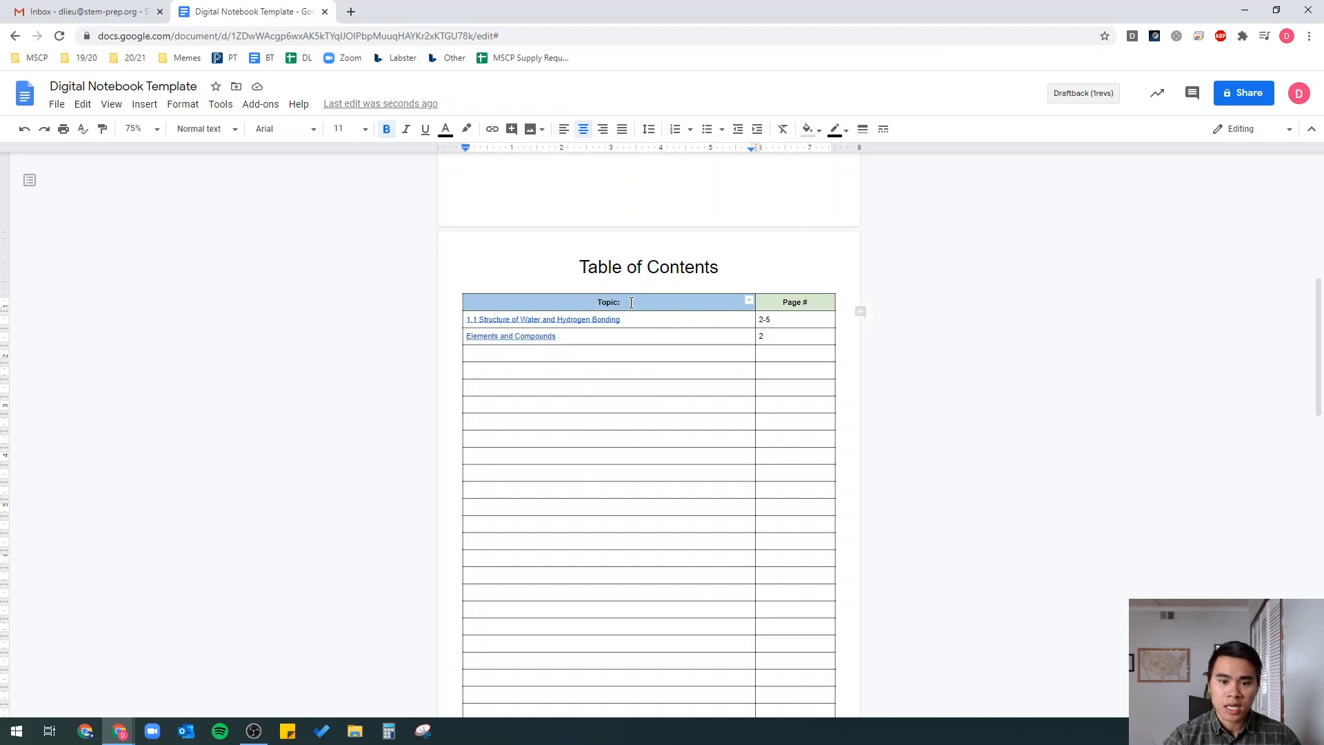
left_click(786, 301)
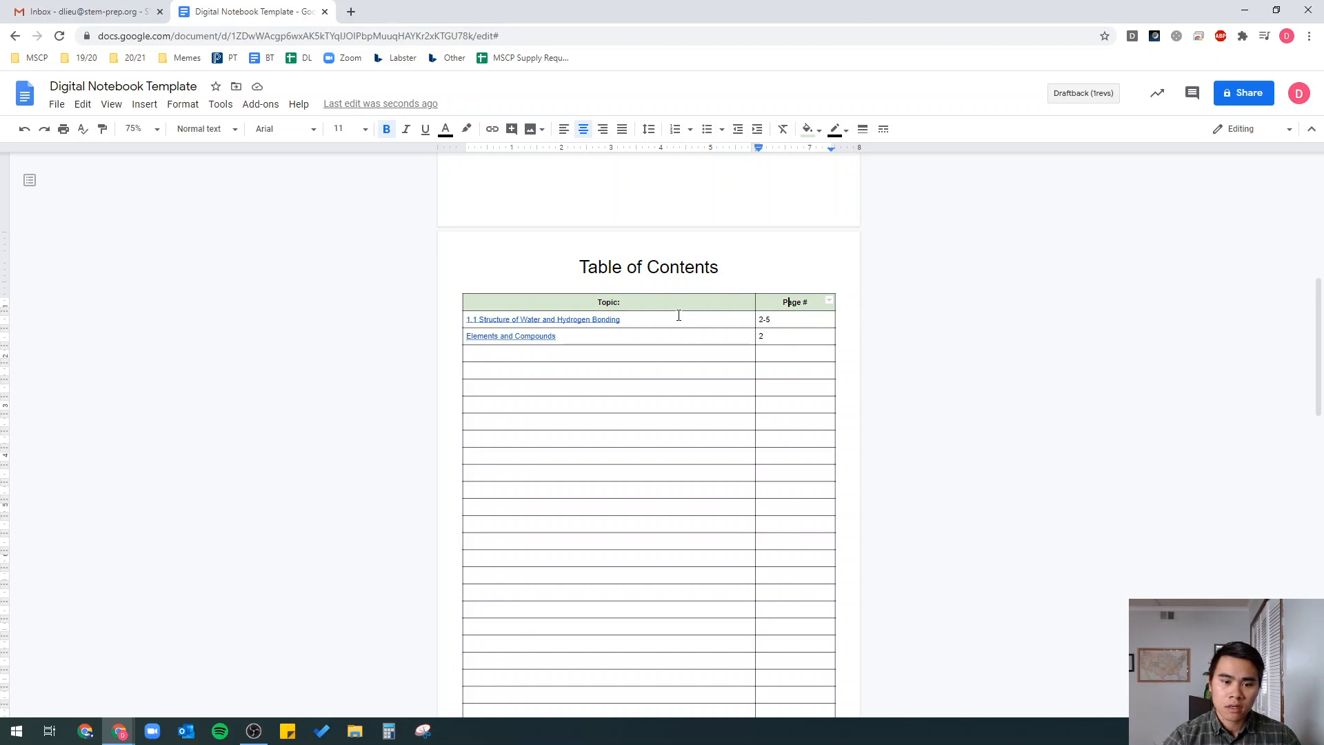
scroll(680, 314, "down", 1)
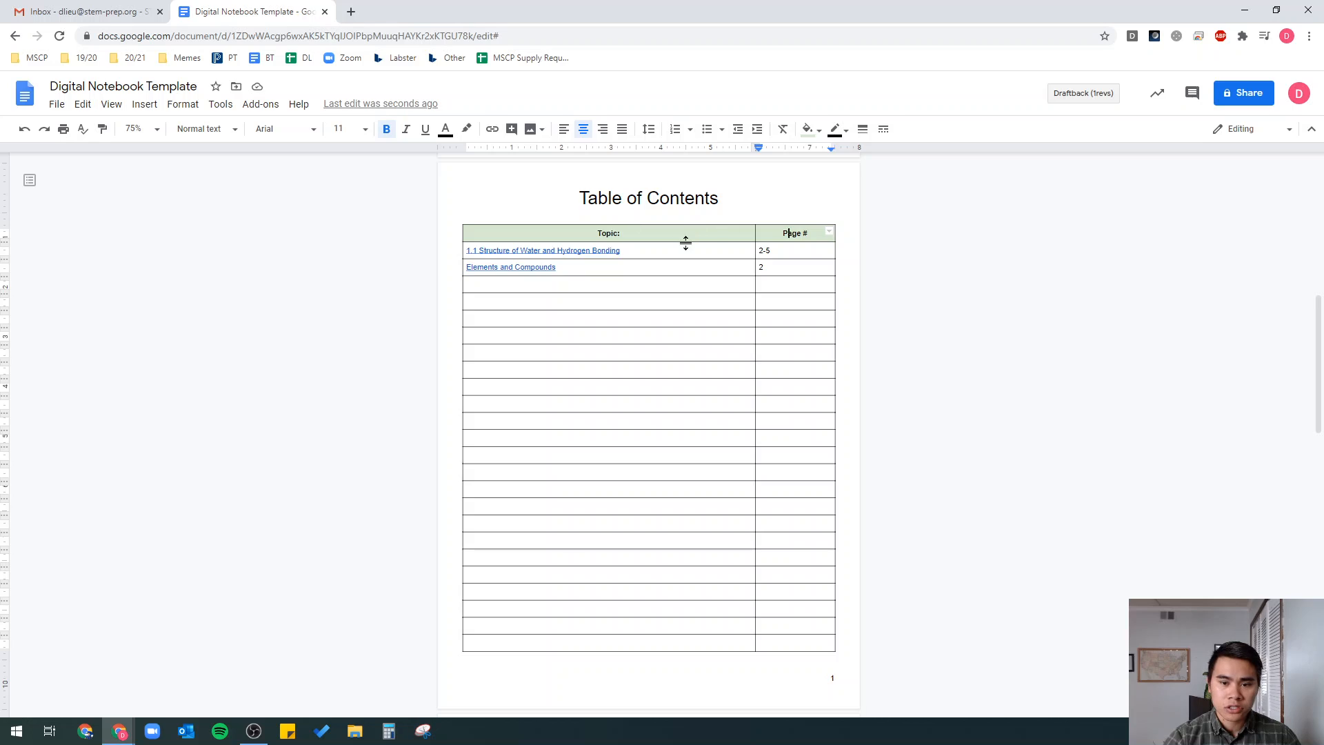
left_click(777, 336)
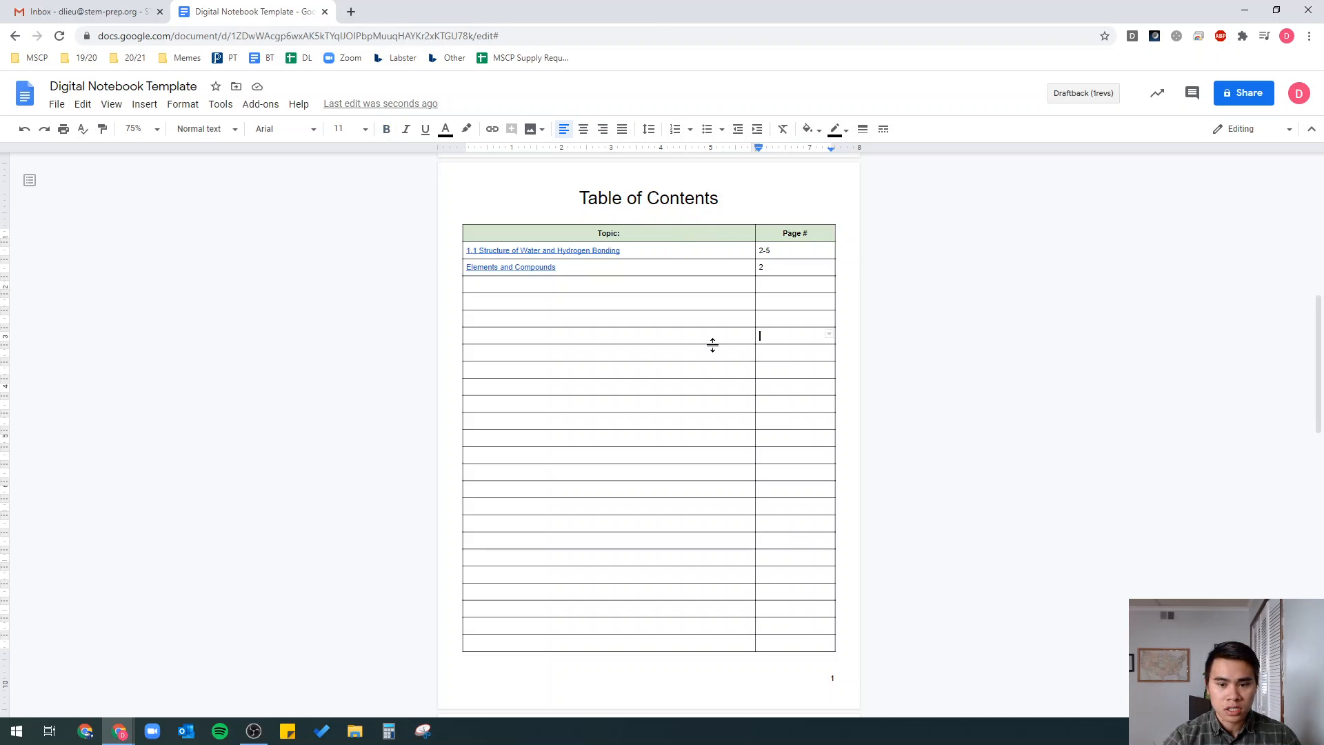
key("Tab")
key("Tab")
key("Tab")
key("Tab")
key("Tab")
key("Tab")
key("Tab")
key("Tab")
key("Tab")
key("Tab")
key("Tab")
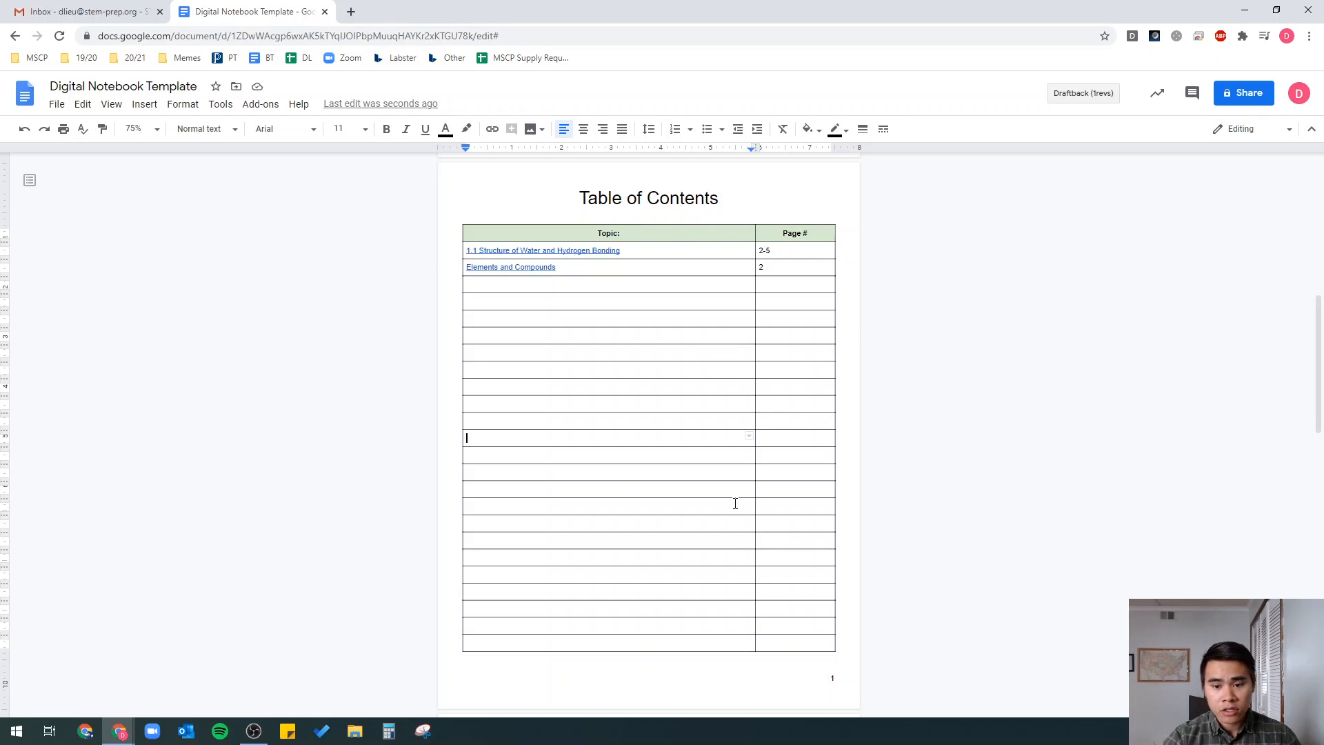
key("Tab")
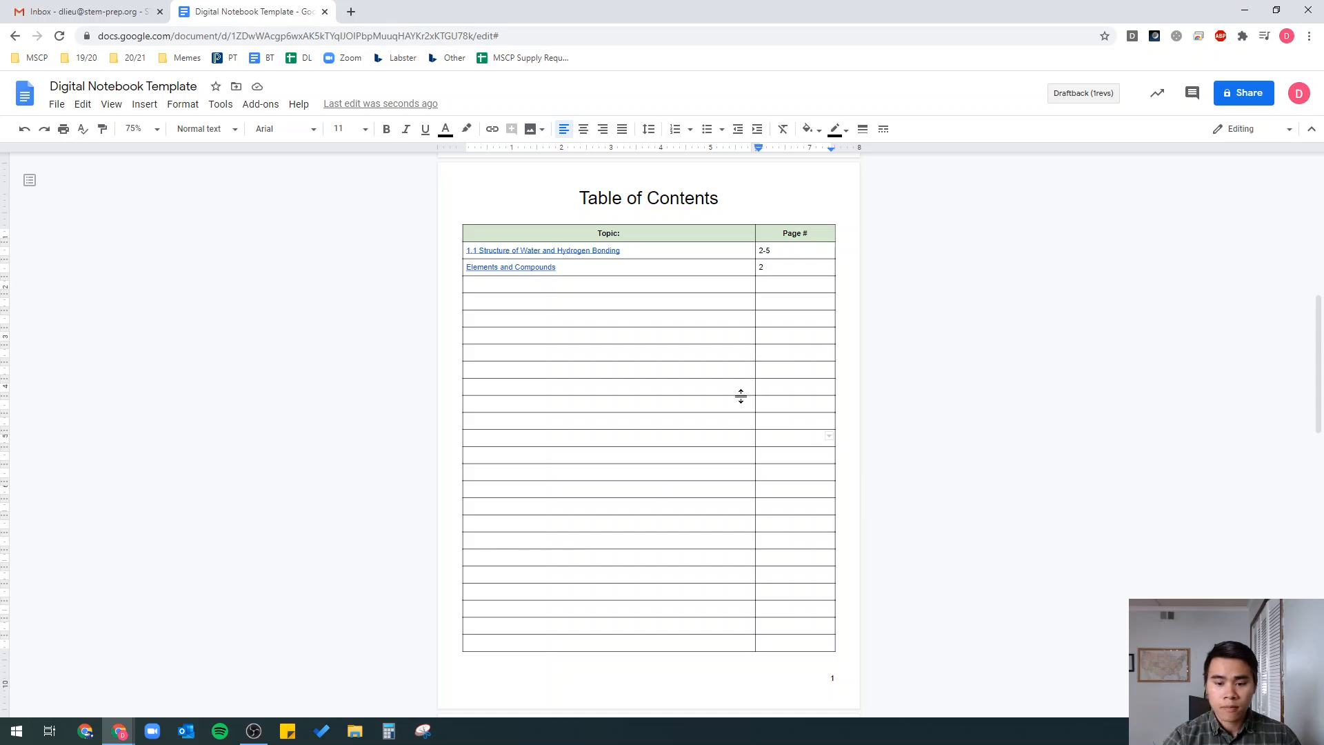
scroll(807, 478, "down", 3)
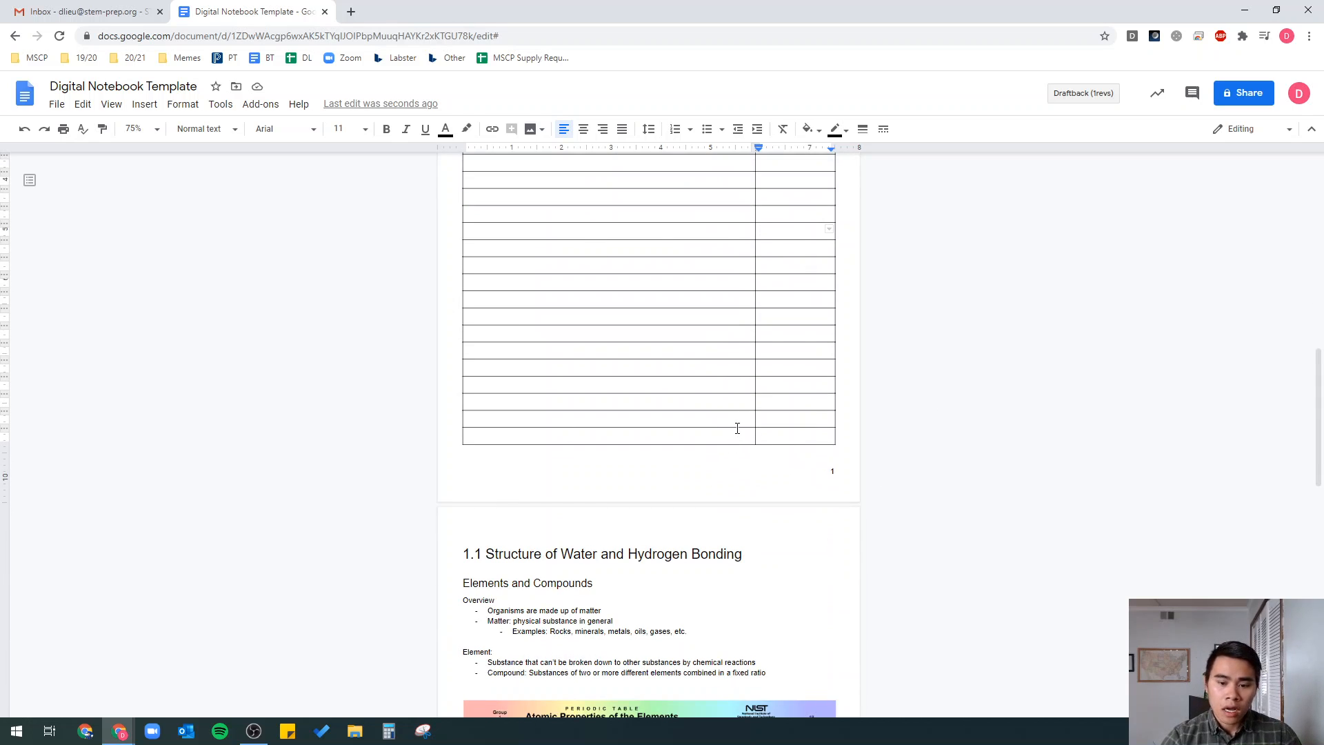
left_click(738, 428)
scroll(756, 390, "up", 3)
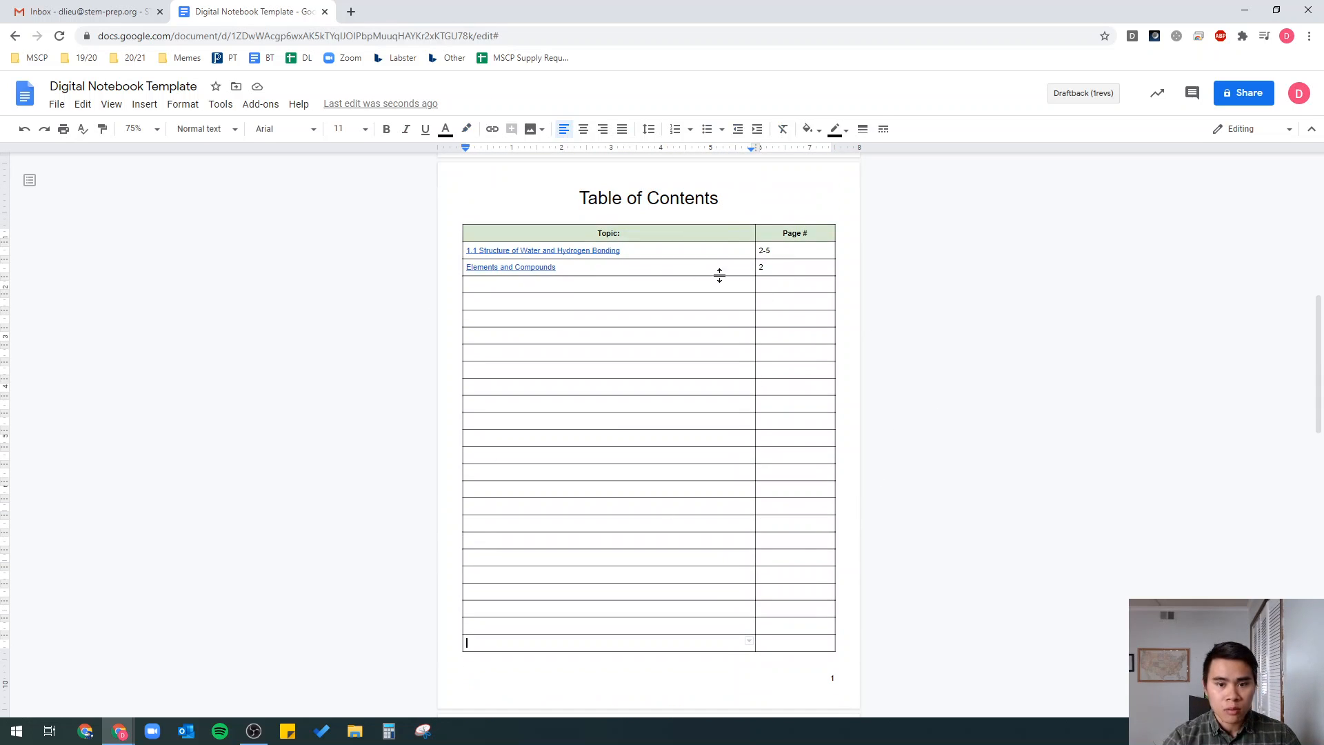
scroll(643, 463, "down", 1)
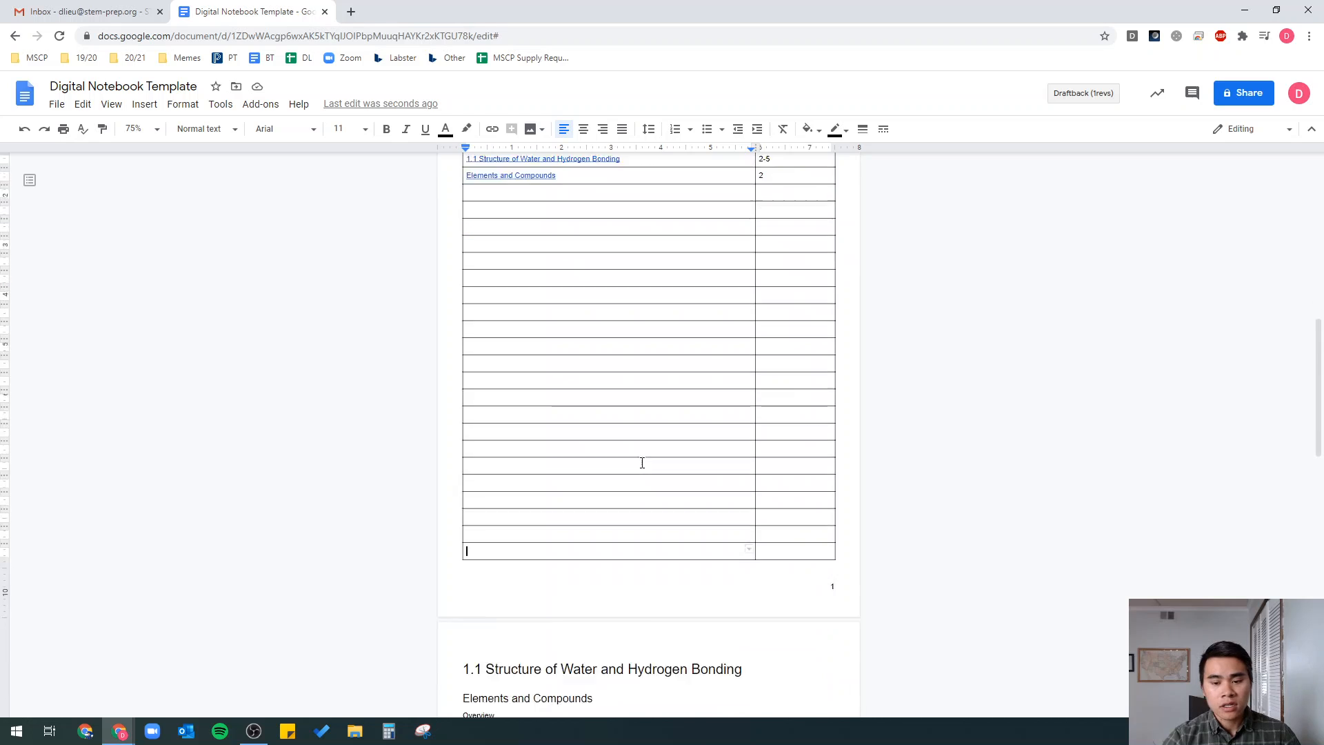
scroll(642, 463, "down", 2)
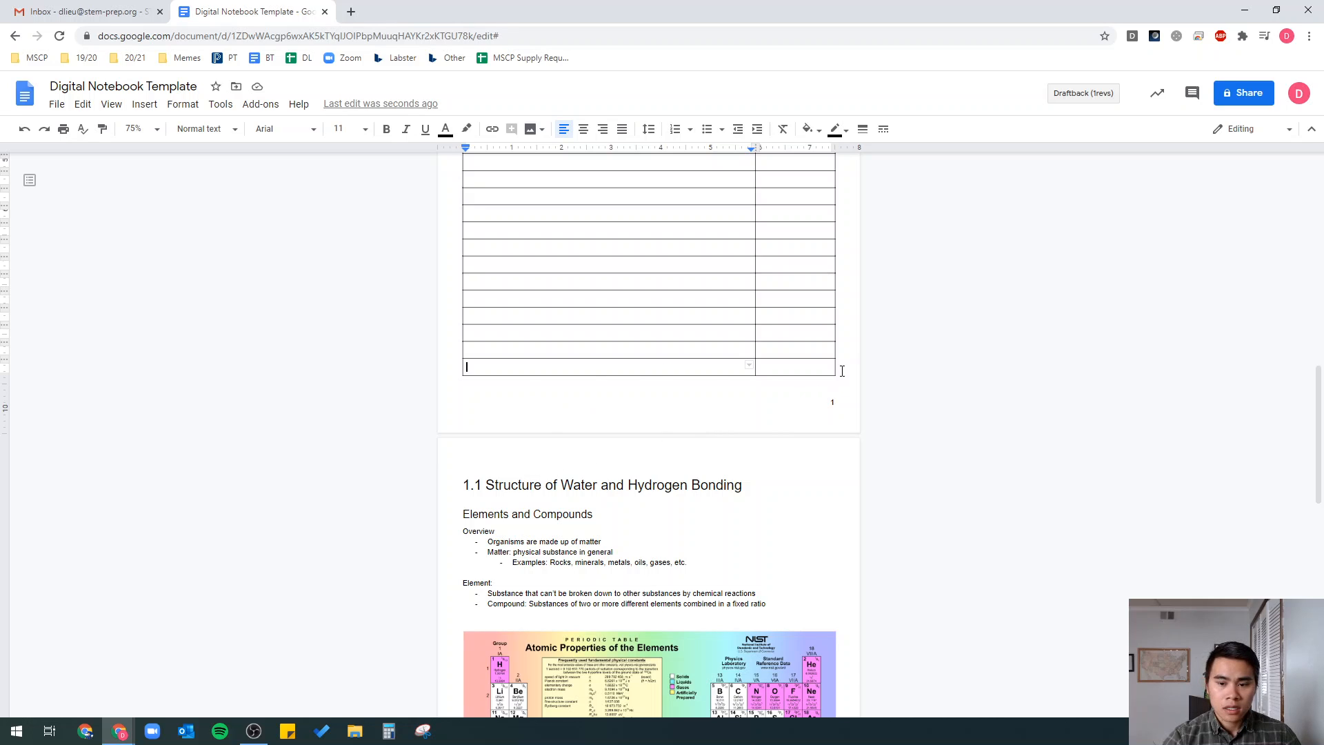
- Delete the last empty row of the Table of Contents table
left_click_drag(814, 369, 716, 371)
right_click(715, 372)
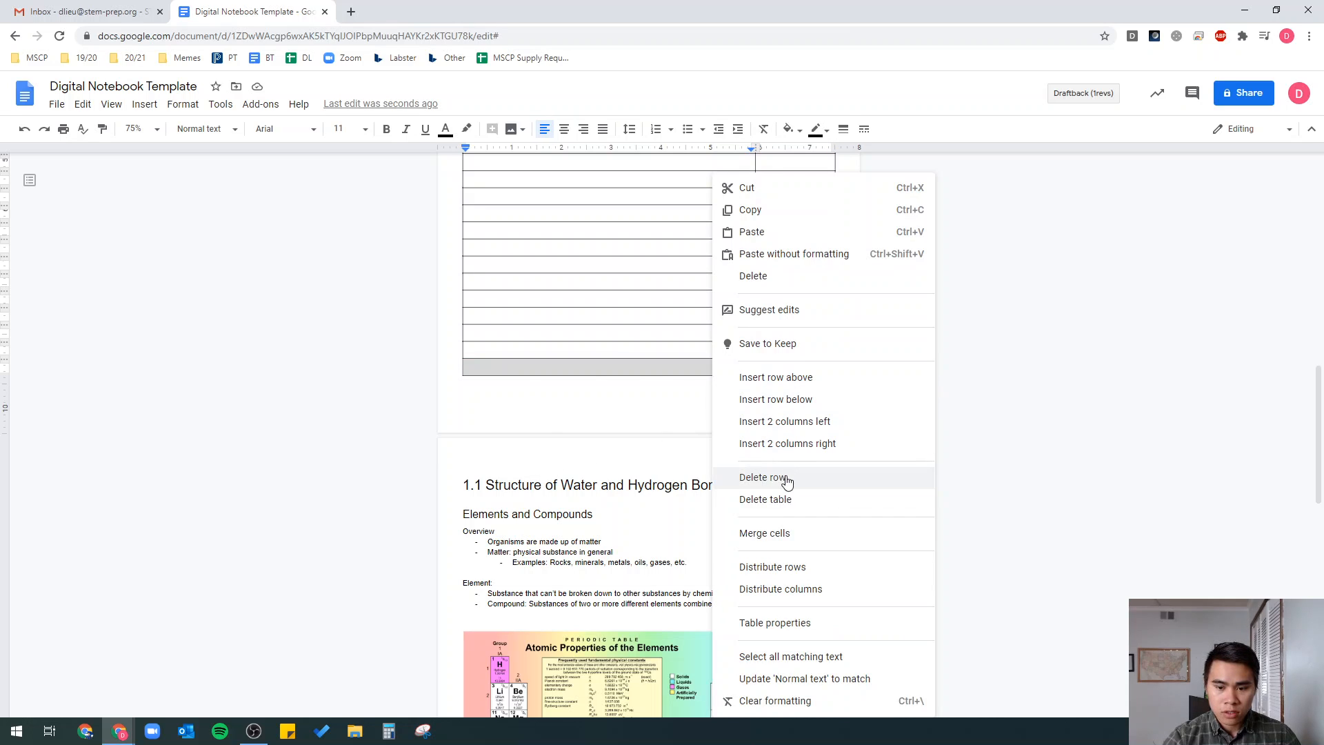
left_click(787, 478)
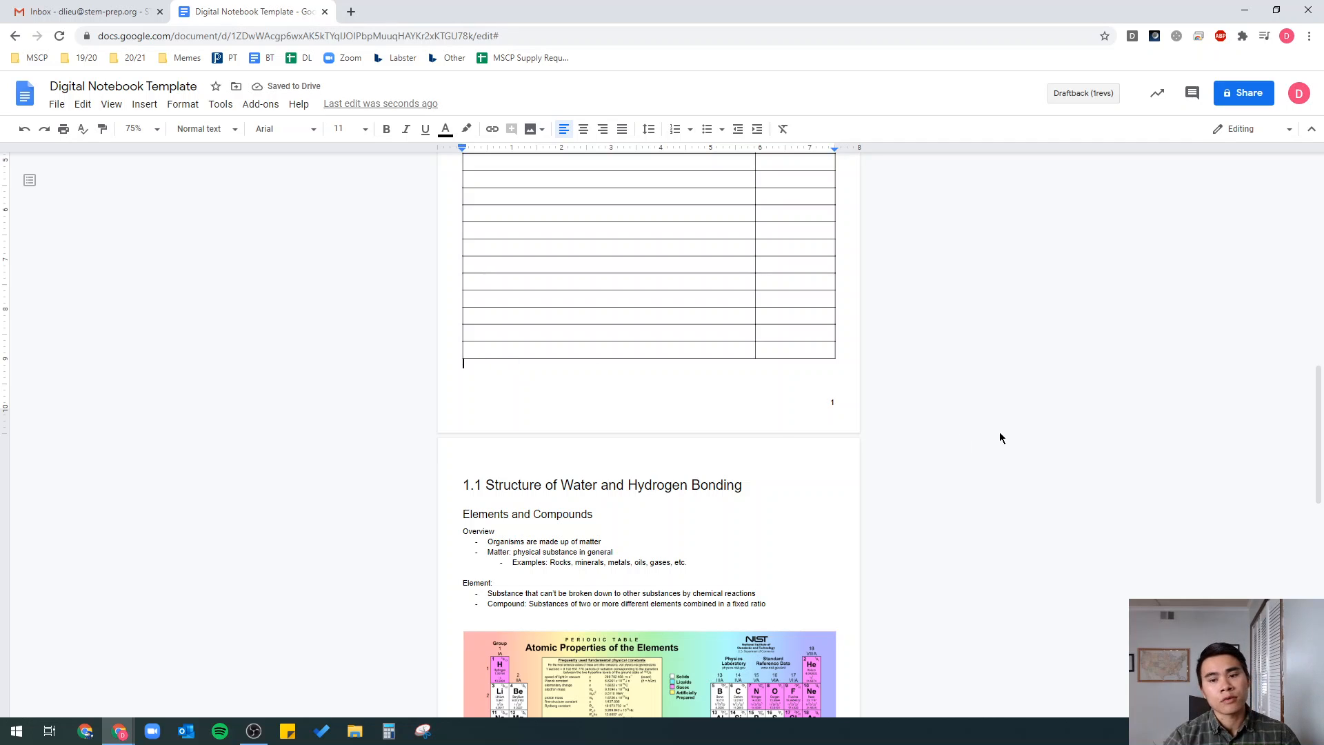
- Delete the 20 empty table rows, undoing an accidental whole-table deletion
scroll(787, 573, "up", 4)
left_click_drag(776, 623, 607, 299)
right_click(606, 299)
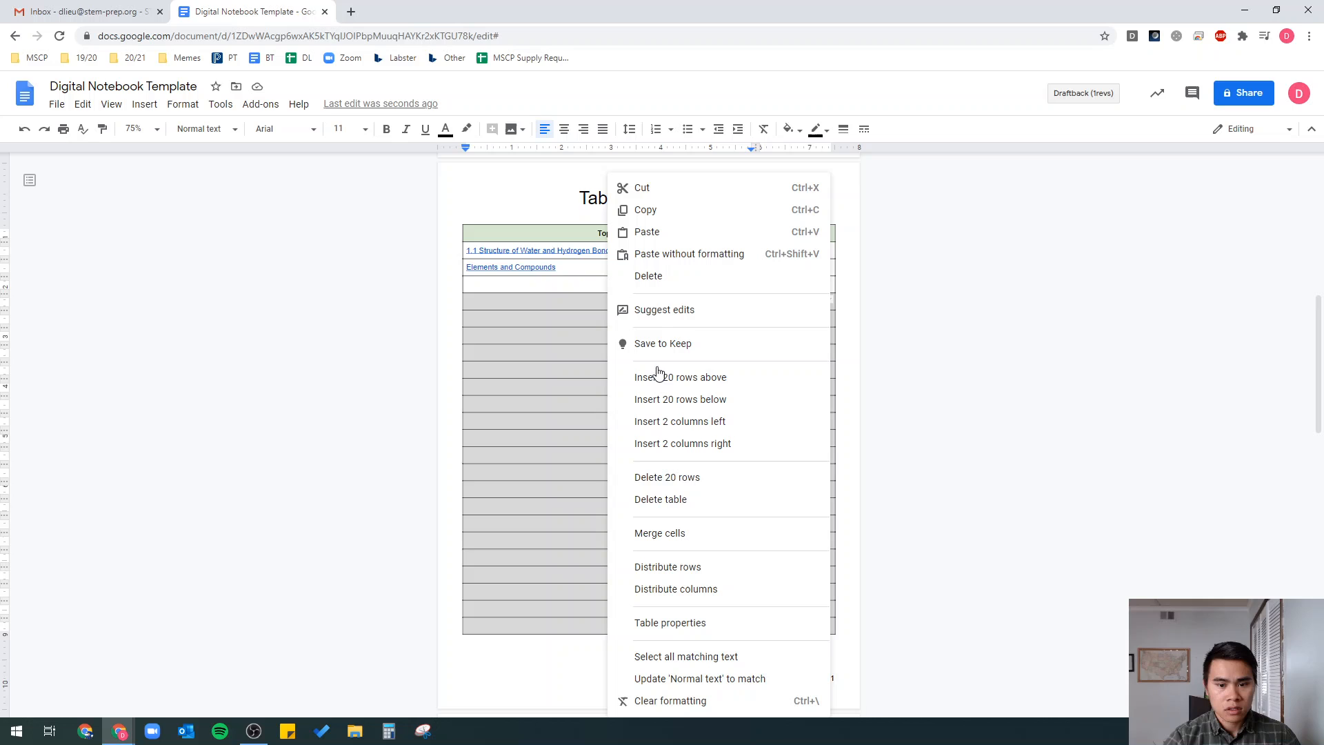
left_click(691, 504)
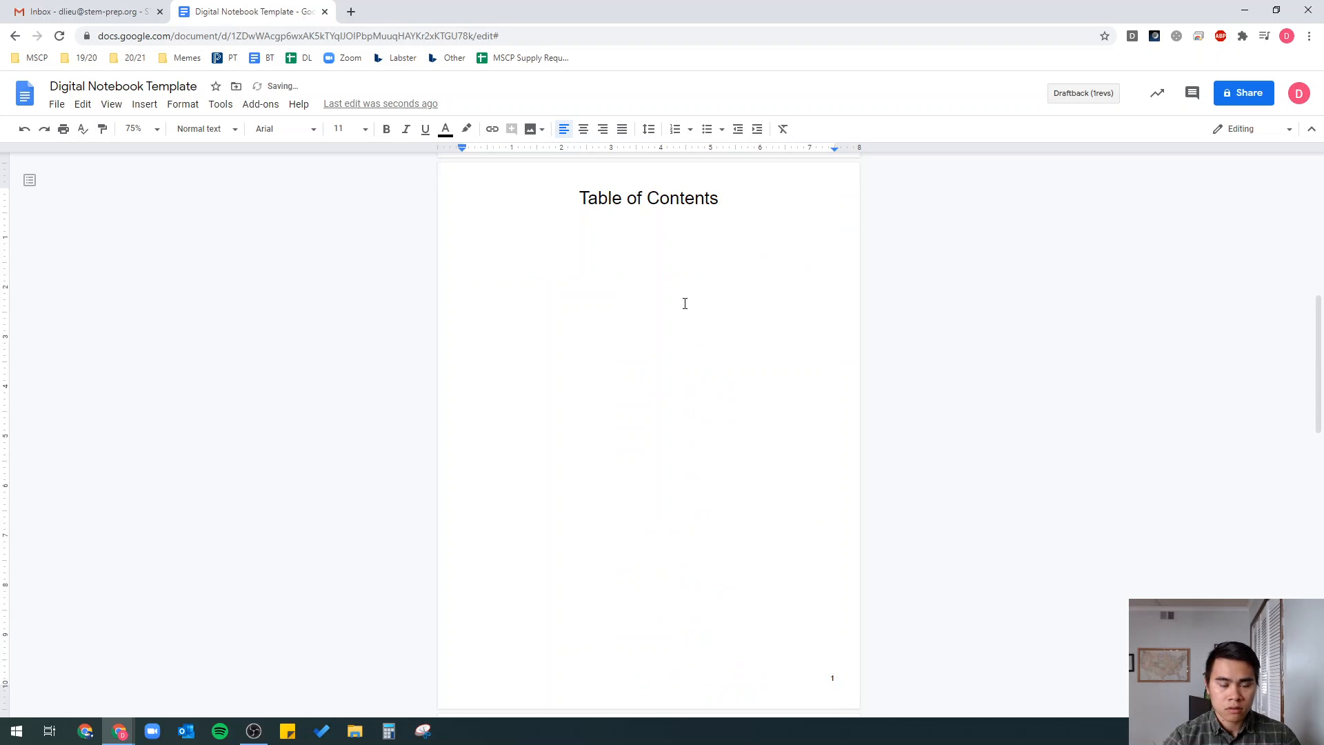
key("ctrl+z")
right_click(619, 319)
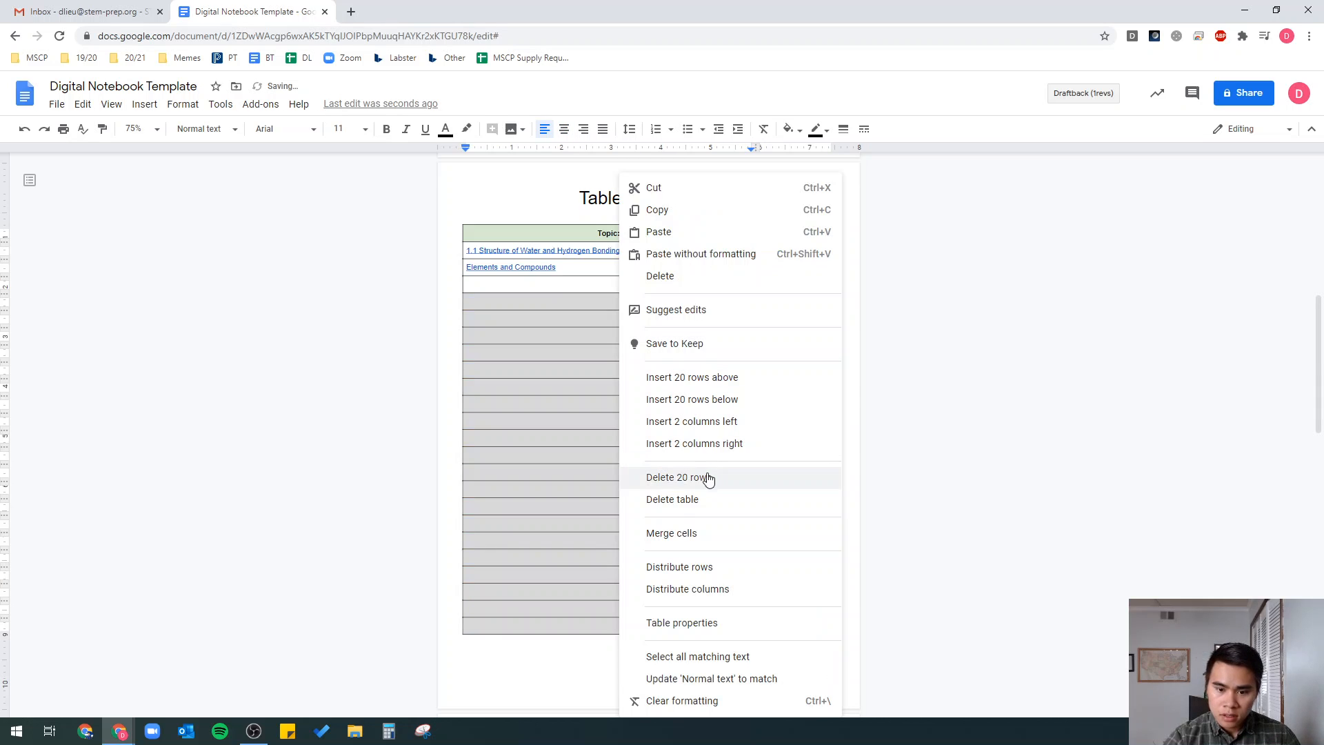
left_click(709, 479)
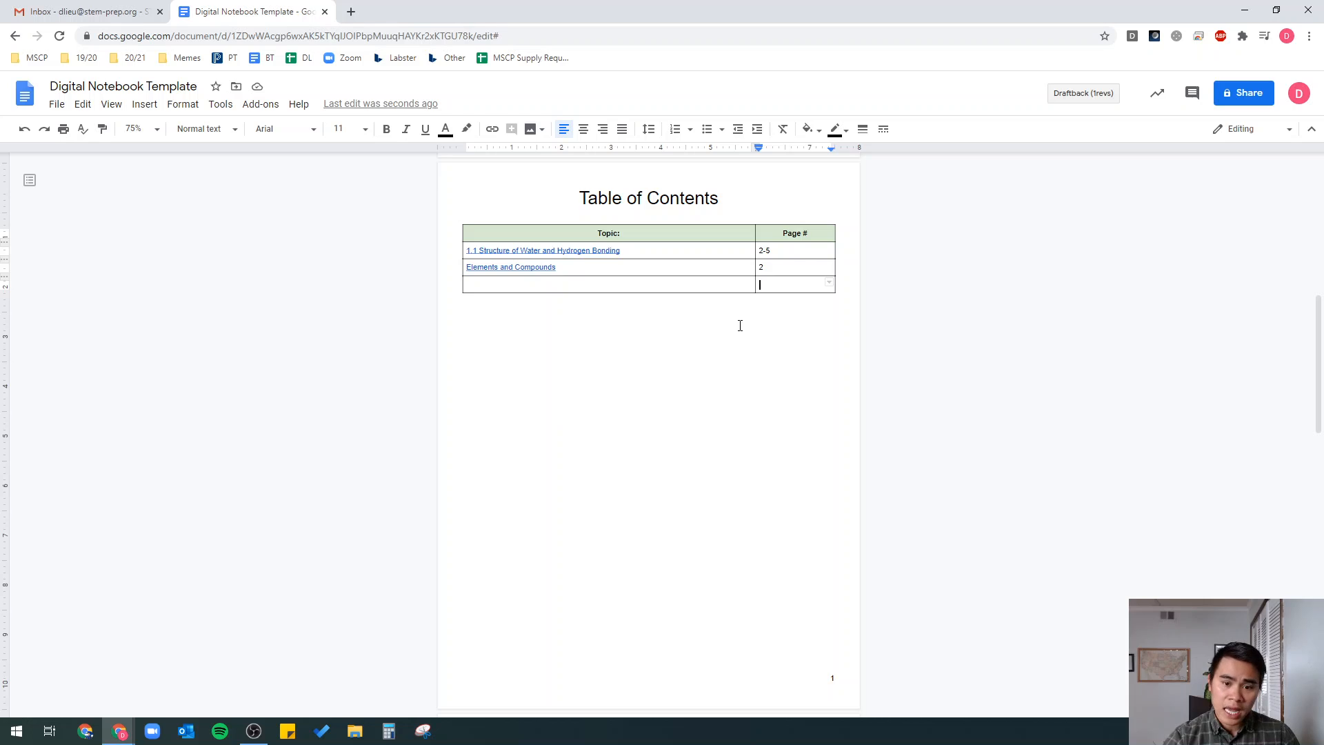
- Add an empty row back below the table's two filled entries
key("Tab")
key("Tab")
key("Tab")
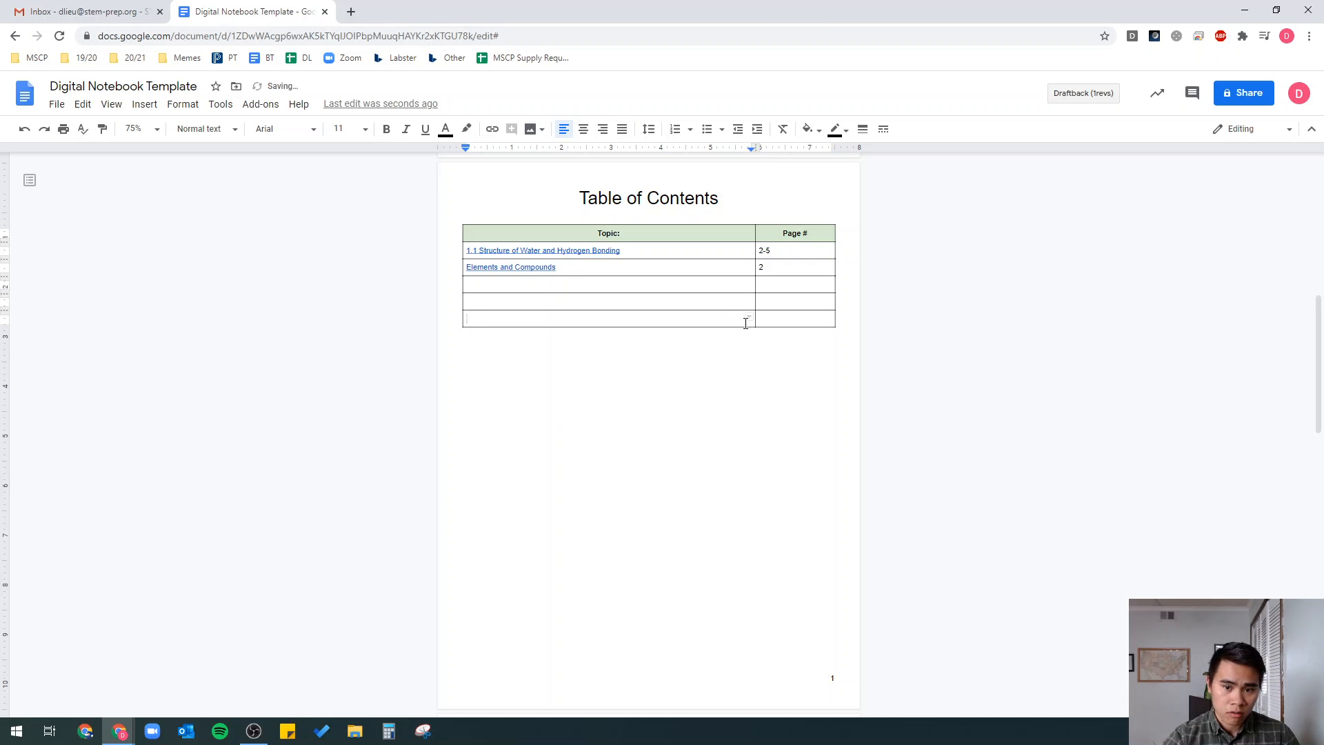
scroll(612, 299, "down", 4)
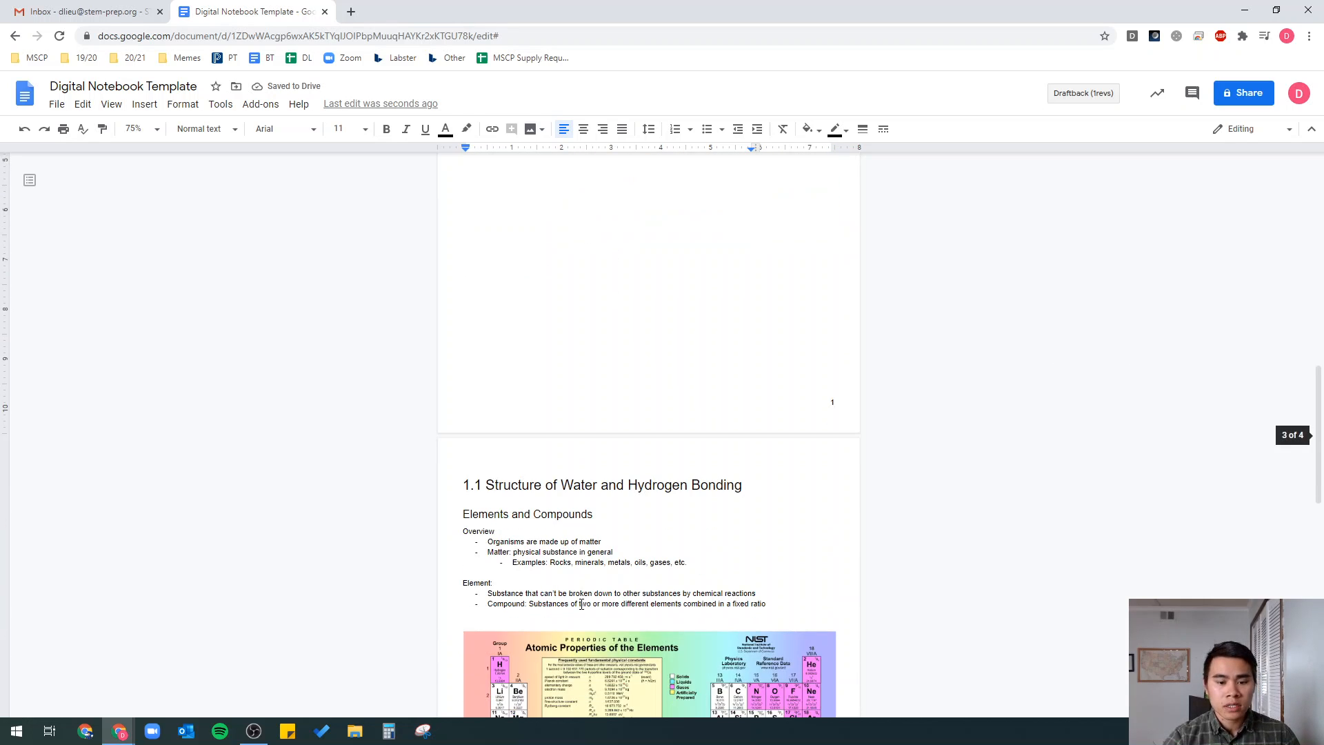
scroll(660, 283, "up", 4)
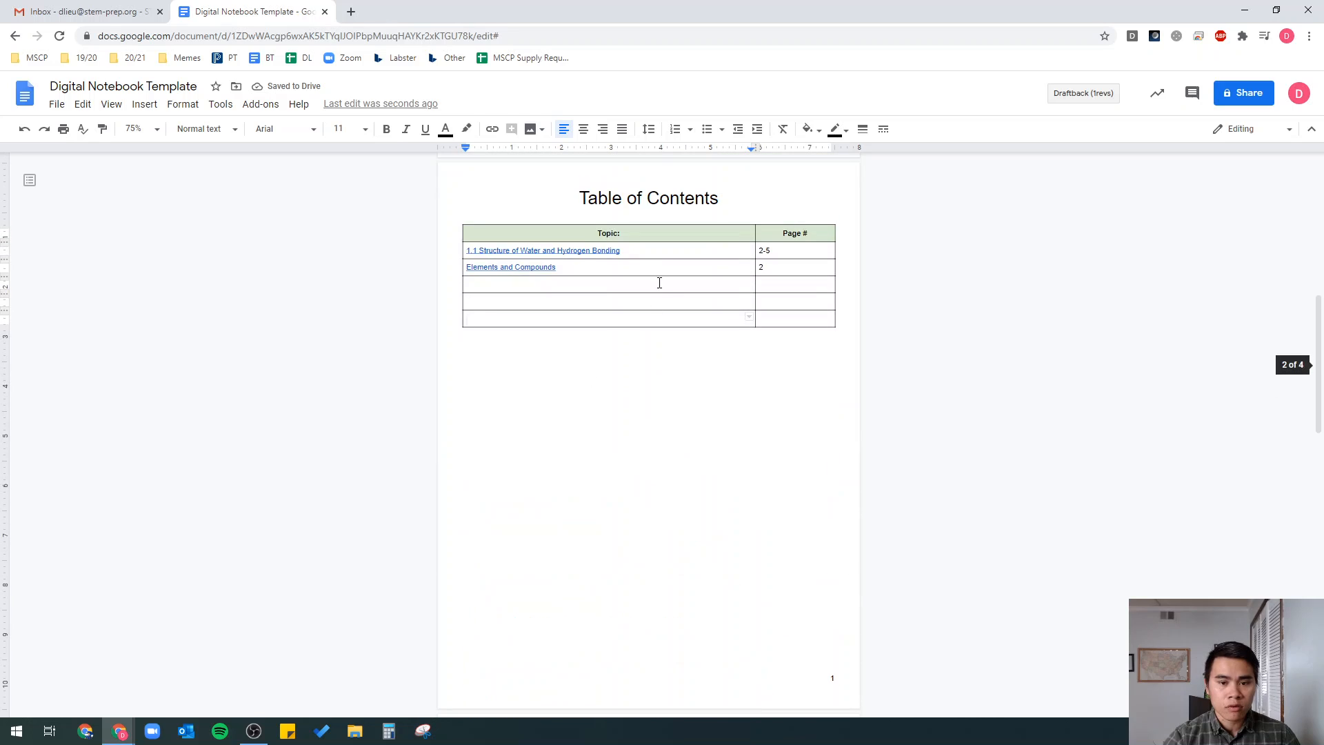
scroll(664, 432, "down", 3)
scroll(664, 432, "down", 3)
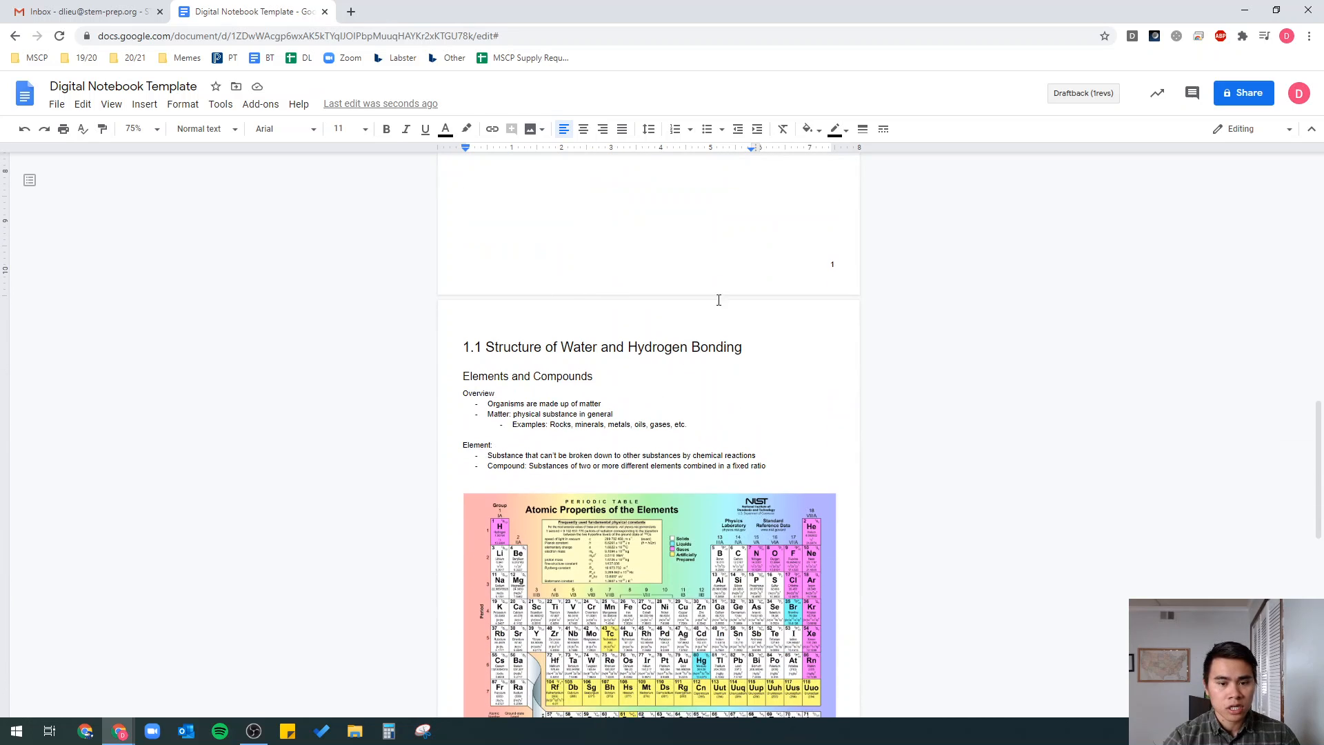
scroll(552, 296, "up", 6)
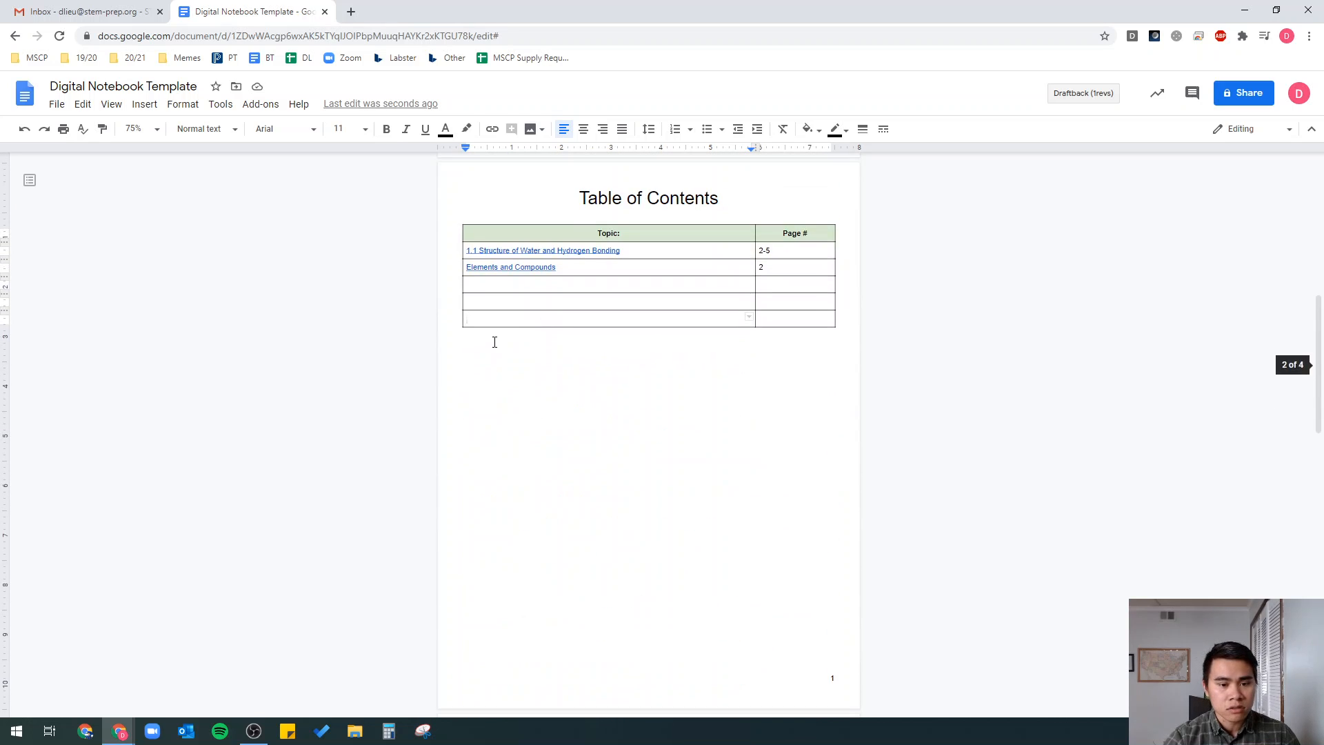
- Pull the 1.1 notes up directly below the table and remove the blank line above the heading
left_click(493, 339)
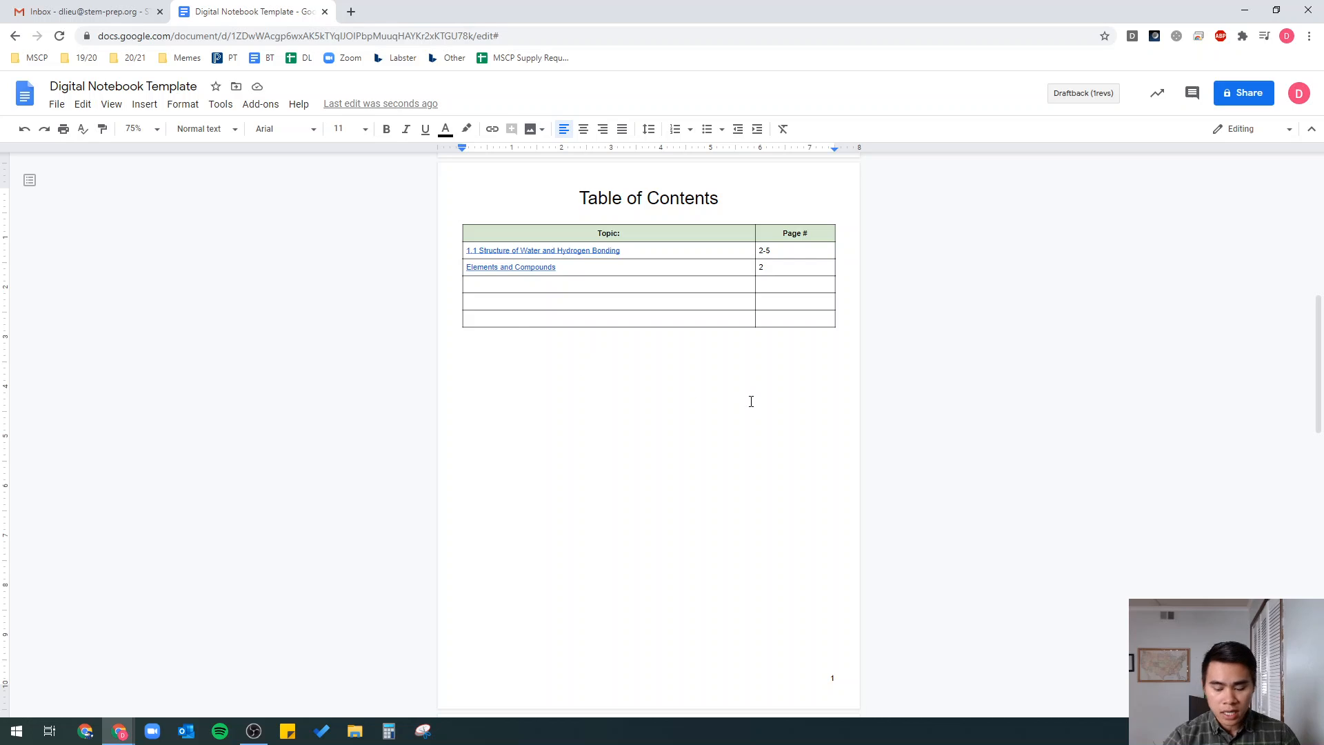
type("1.1 Structure of Water and Hydrogen Bonding Elements and Compounds Overview Organisms are made up of matter Matter: physical substance in general Examples: Rocks, minerals, metals, oils, gases, etc.  Element: Substance that can't be broken down to other substances by chemical reactions Compound: Substances of two or more different elements combined in a fixed ratio")
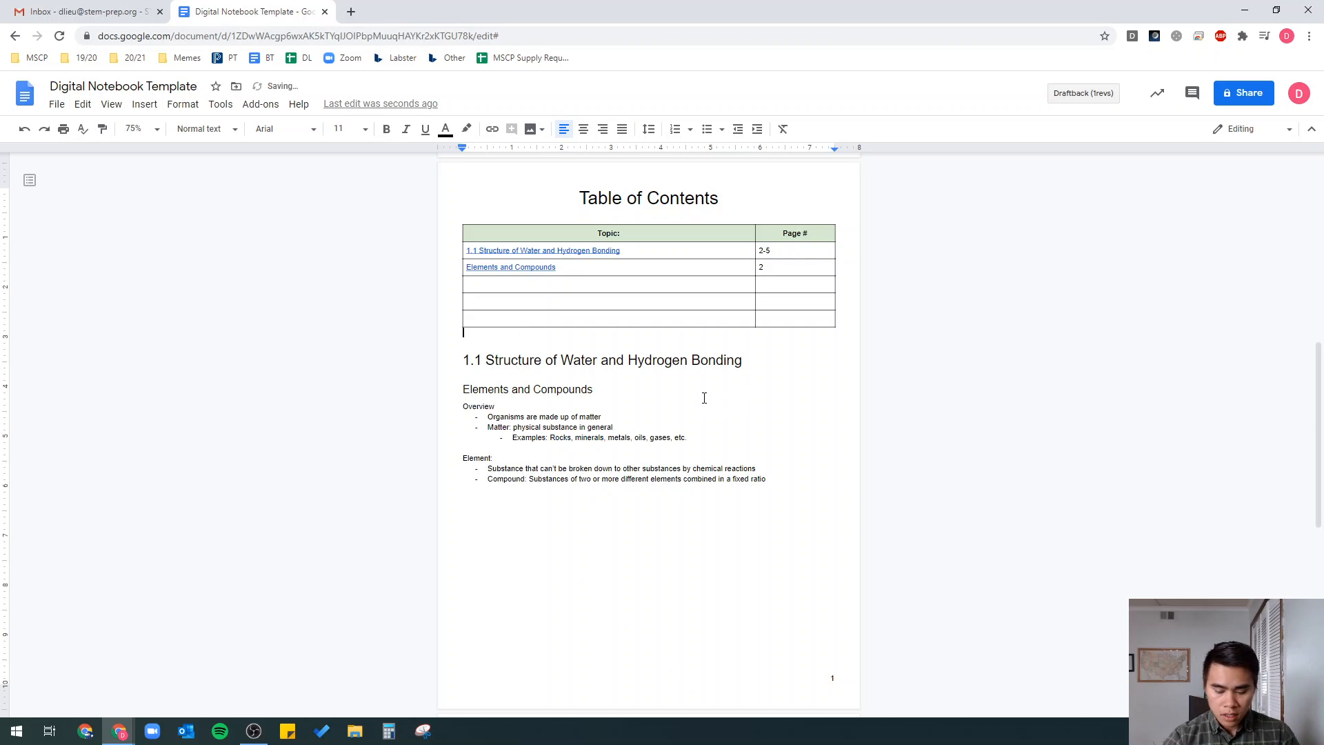
key("Down")
key("BackSpace")
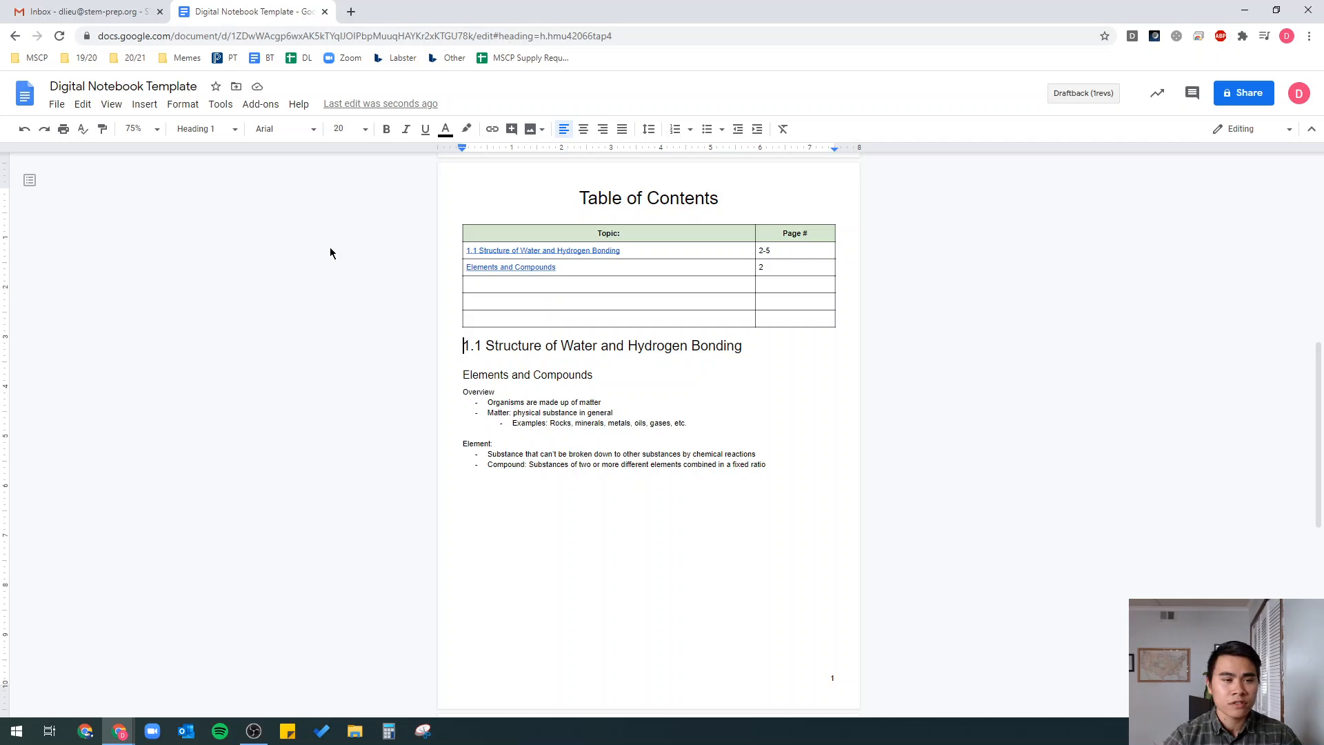
- Insert a page break before the 1.1 Structure of Water heading
left_click(156, 107)
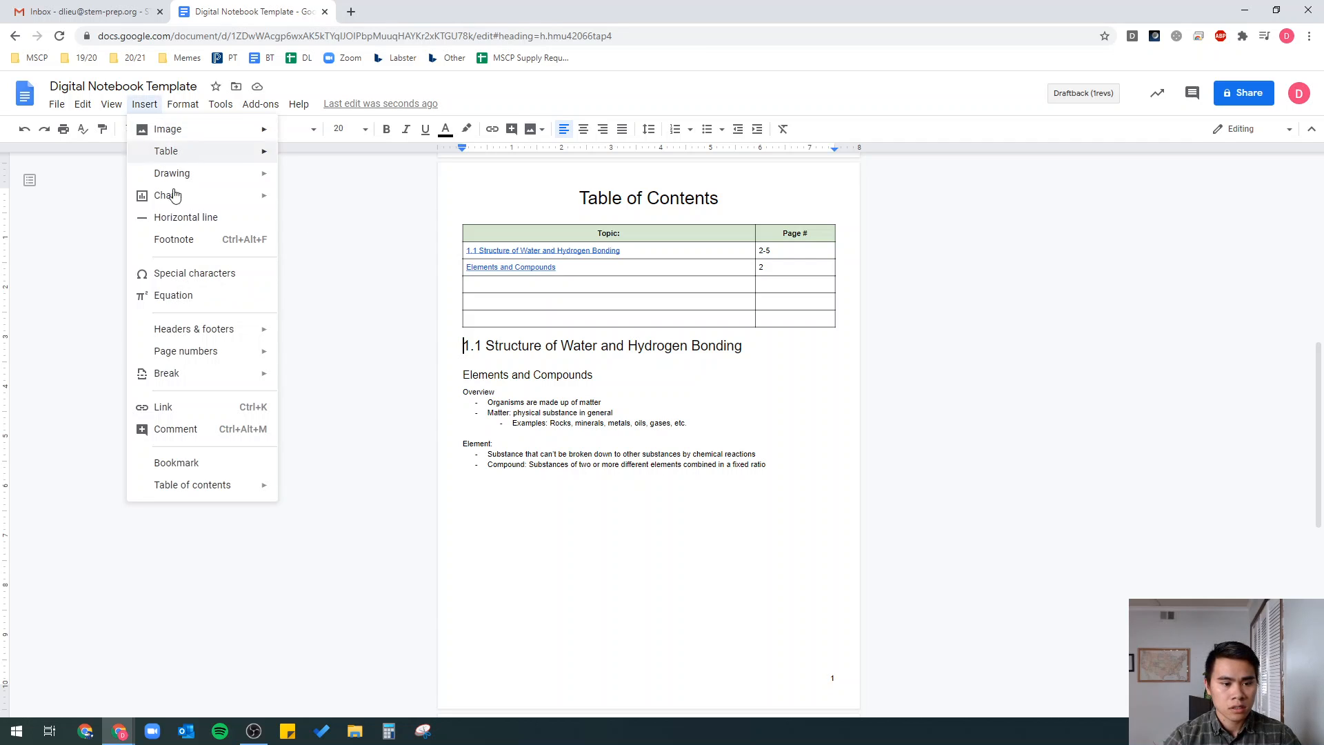
mouse_move(217, 376)
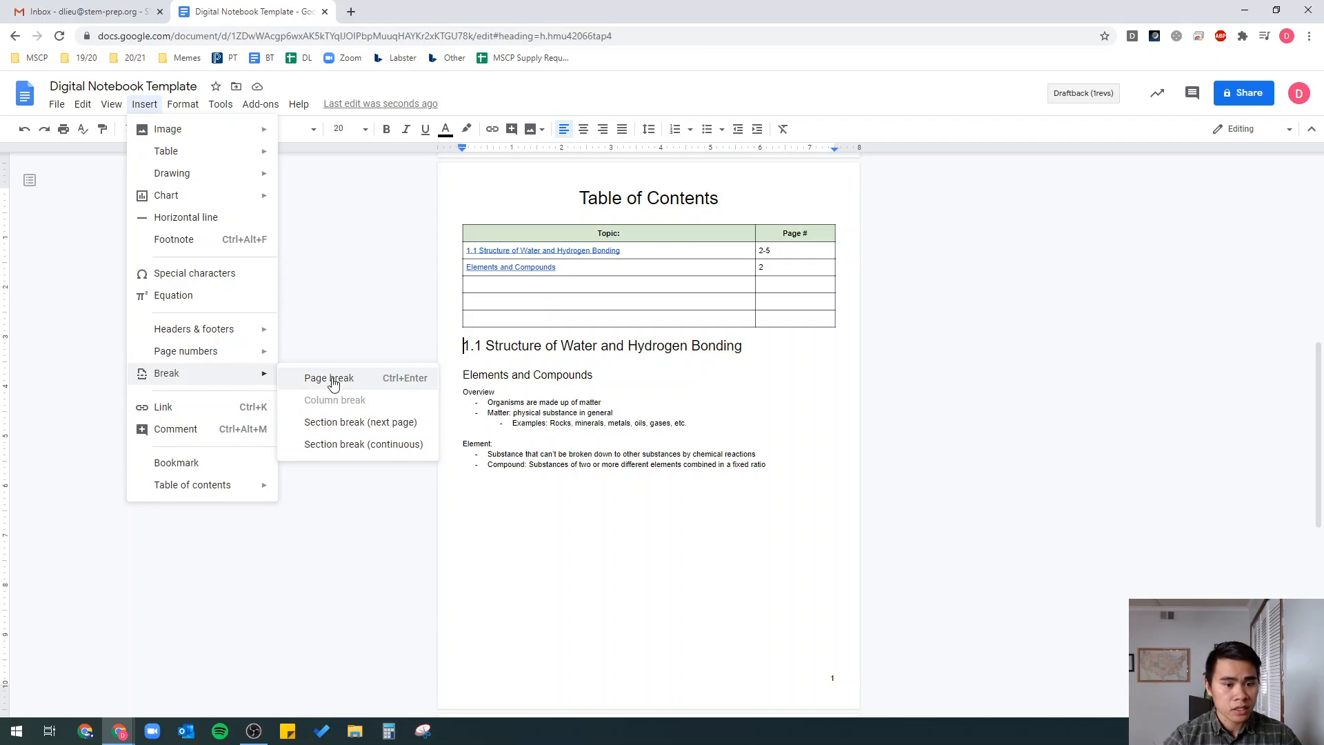
left_click(341, 384)
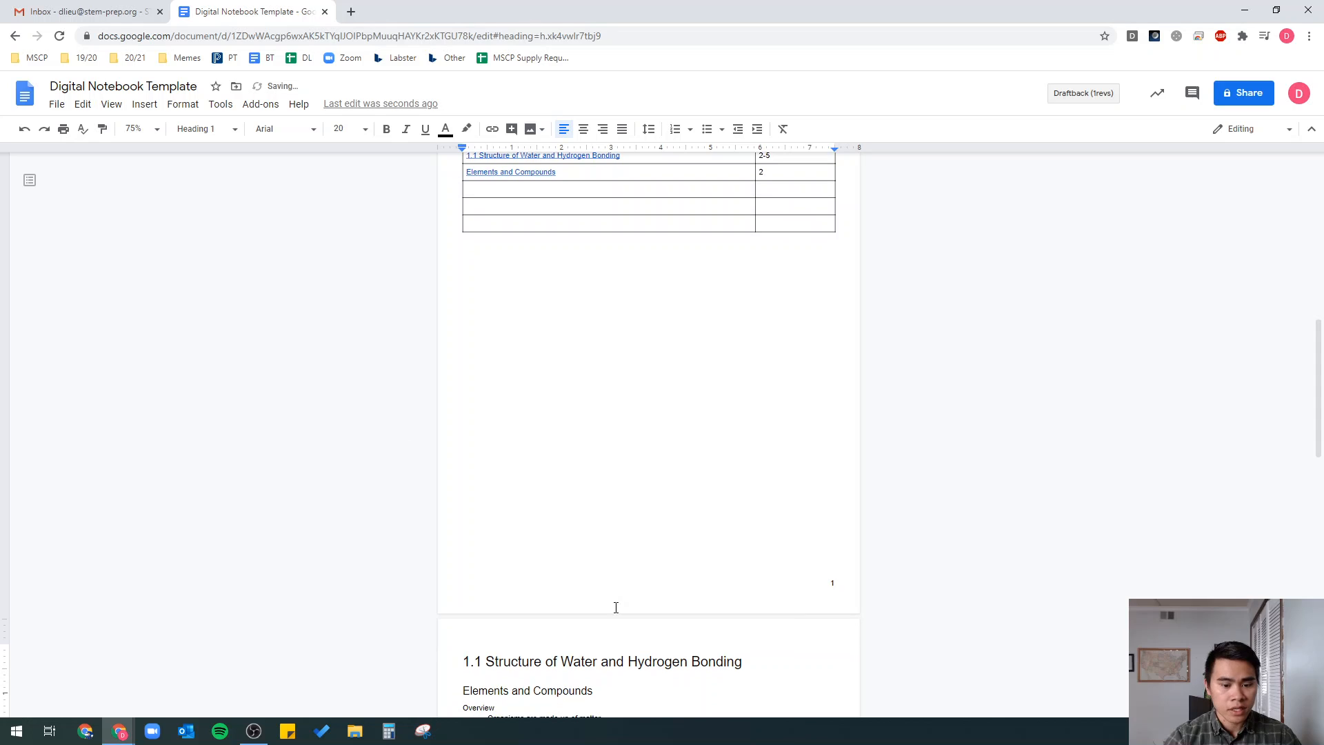
scroll(510, 658, "down", 2)
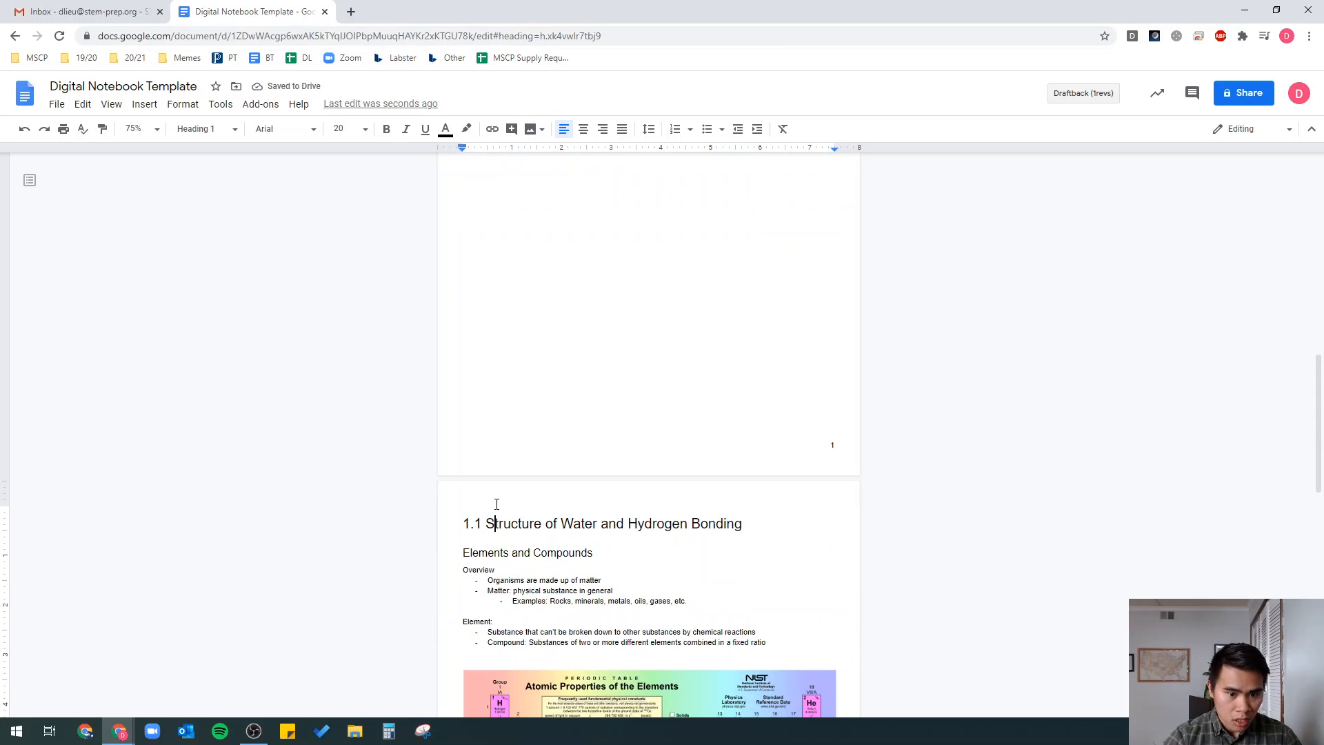
scroll(555, 442, "up", 5)
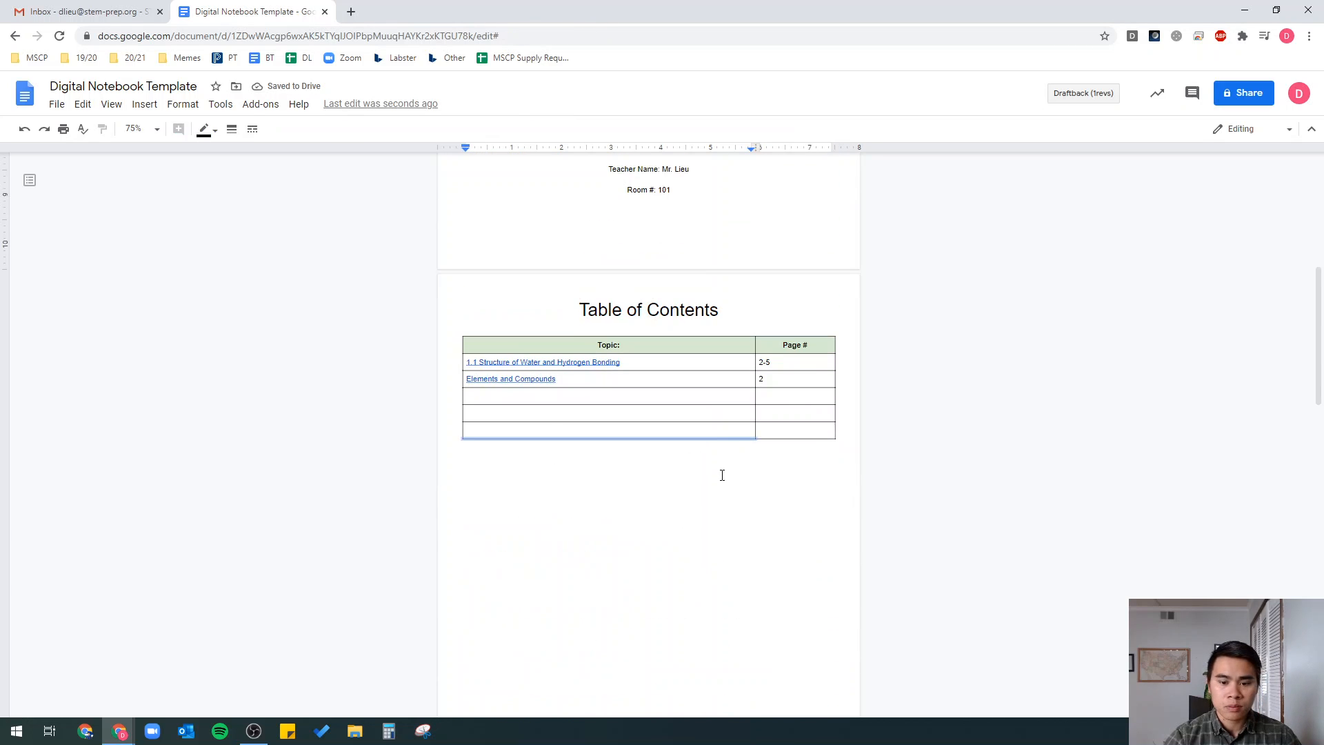
- Add many empty rows to the Table of Contents table, extending it onto page 3
left_click(717, 432)
scroll(749, 496, "down", 2)
key("Tab")
key("Tab")
key("Tab")
key("Tab")
key("Tab")
key("Tab")
key("Tab")
key("Tab")
key("Tab")
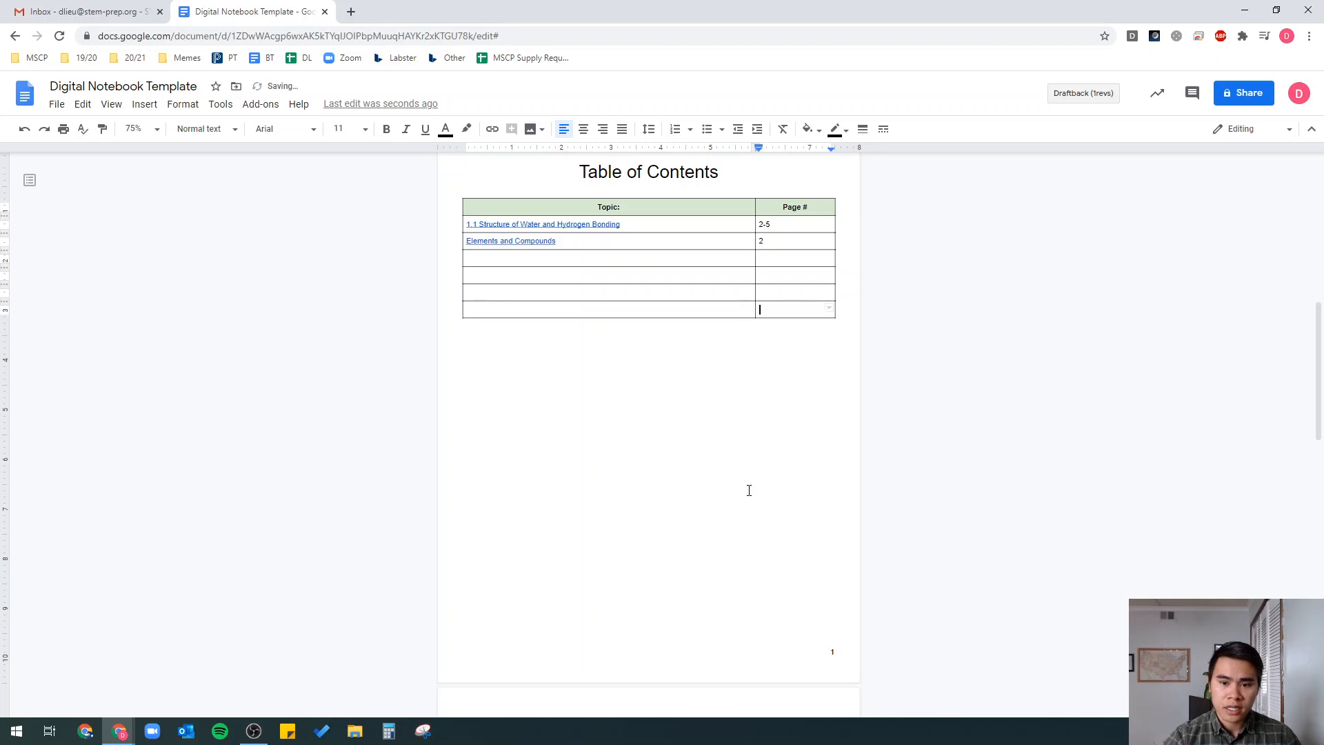
scroll(752, 483, "down", 3)
key("Tab")
key("Tab")
key("Tab")
key("Tab")
key("Tab")
key("Tab")
key("Tab")
key("Tab")
key("Tab")
key("Tab")
key("Tab")
key("Tab")
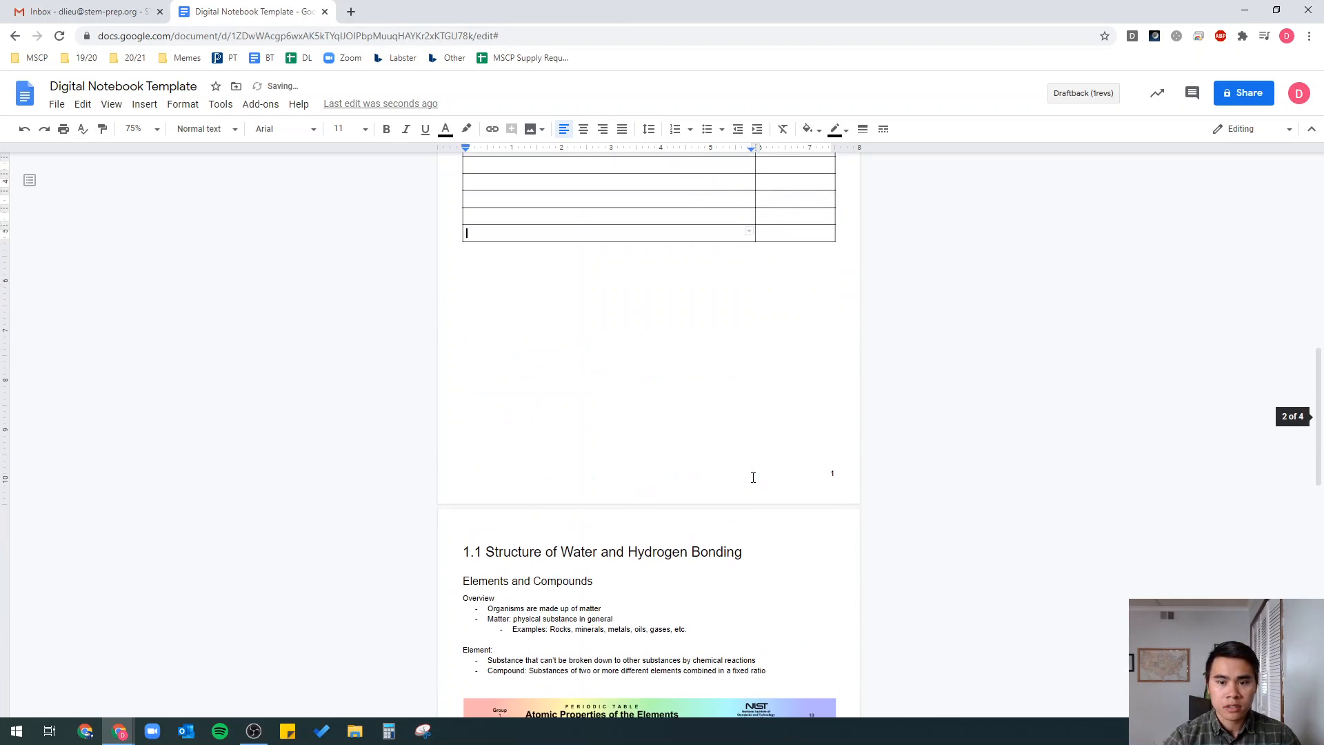
key("Tab")
key("Tab")
key("Tab")
key("Tab")
key("Tab")
key("Tab")
key("Tab")
key("Tab")
key("Tab")
key("Tab")
key("Tab")
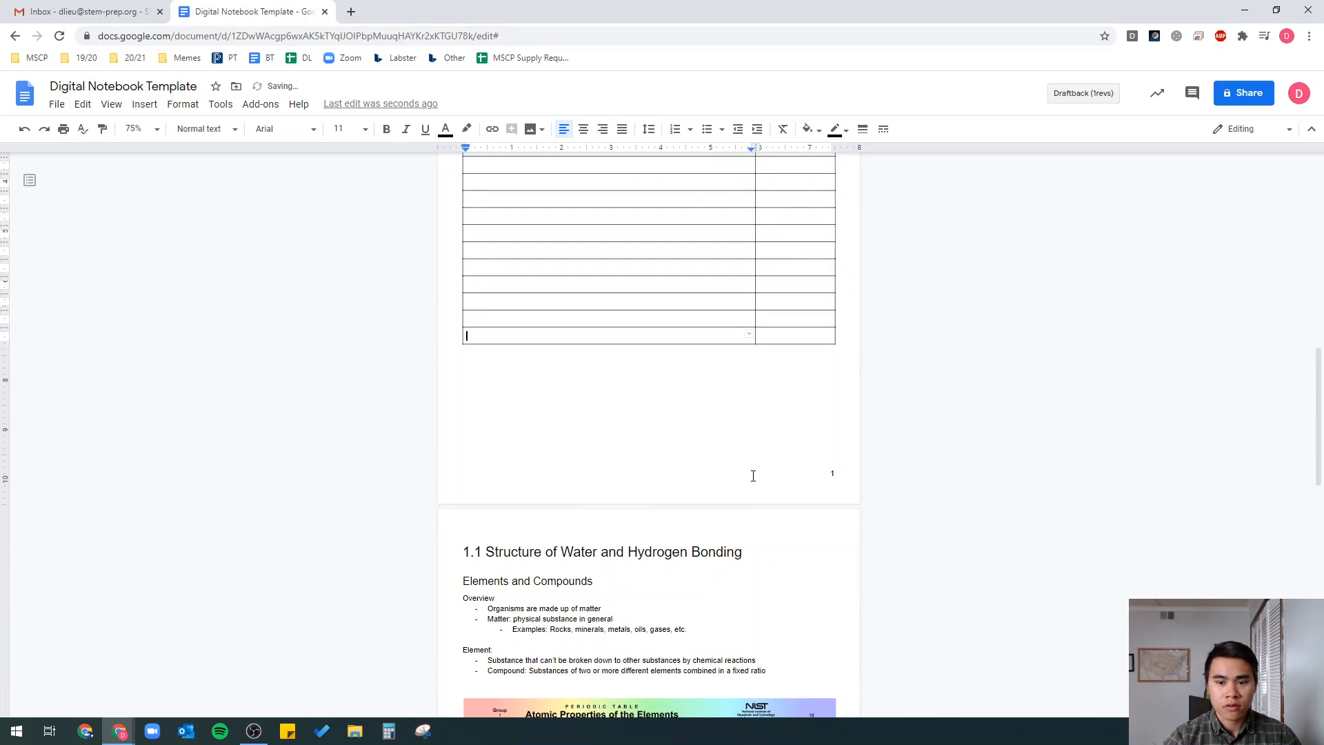
key("Tab")
key("Tab")
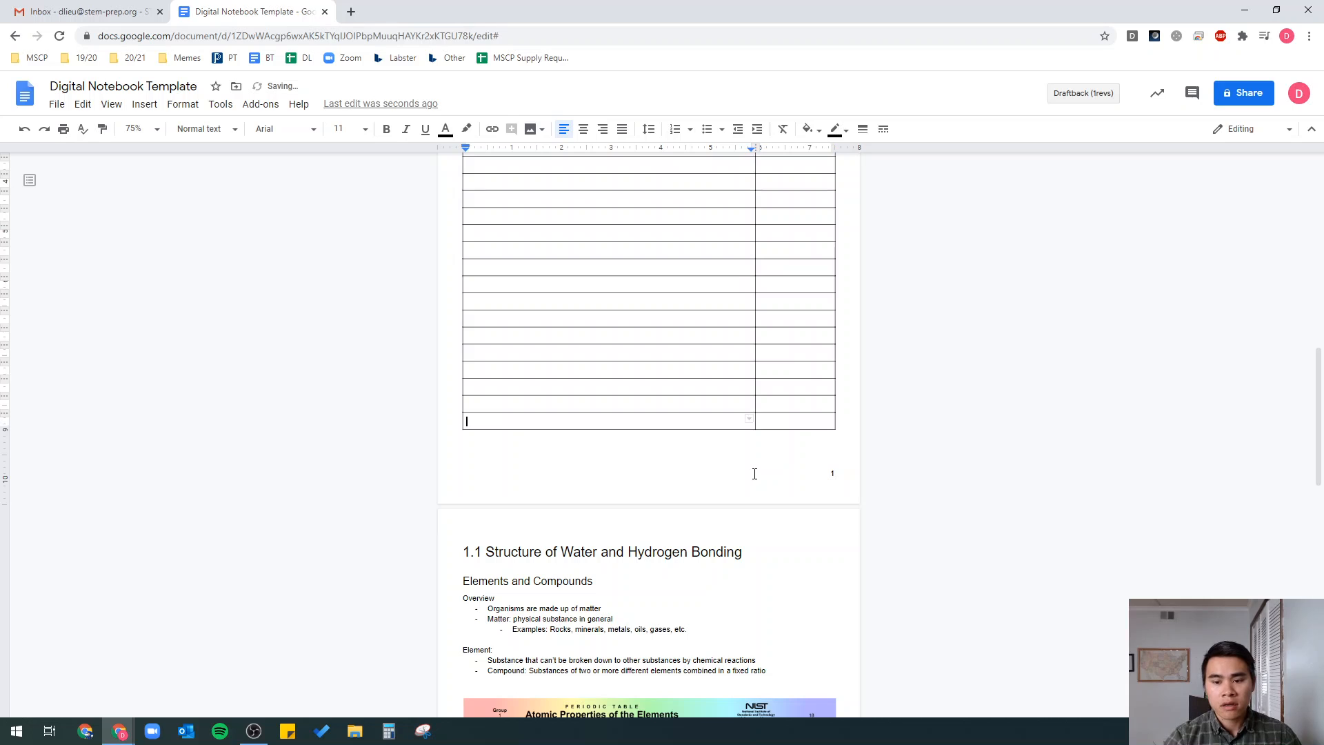
key("Tab")
key("Tab")
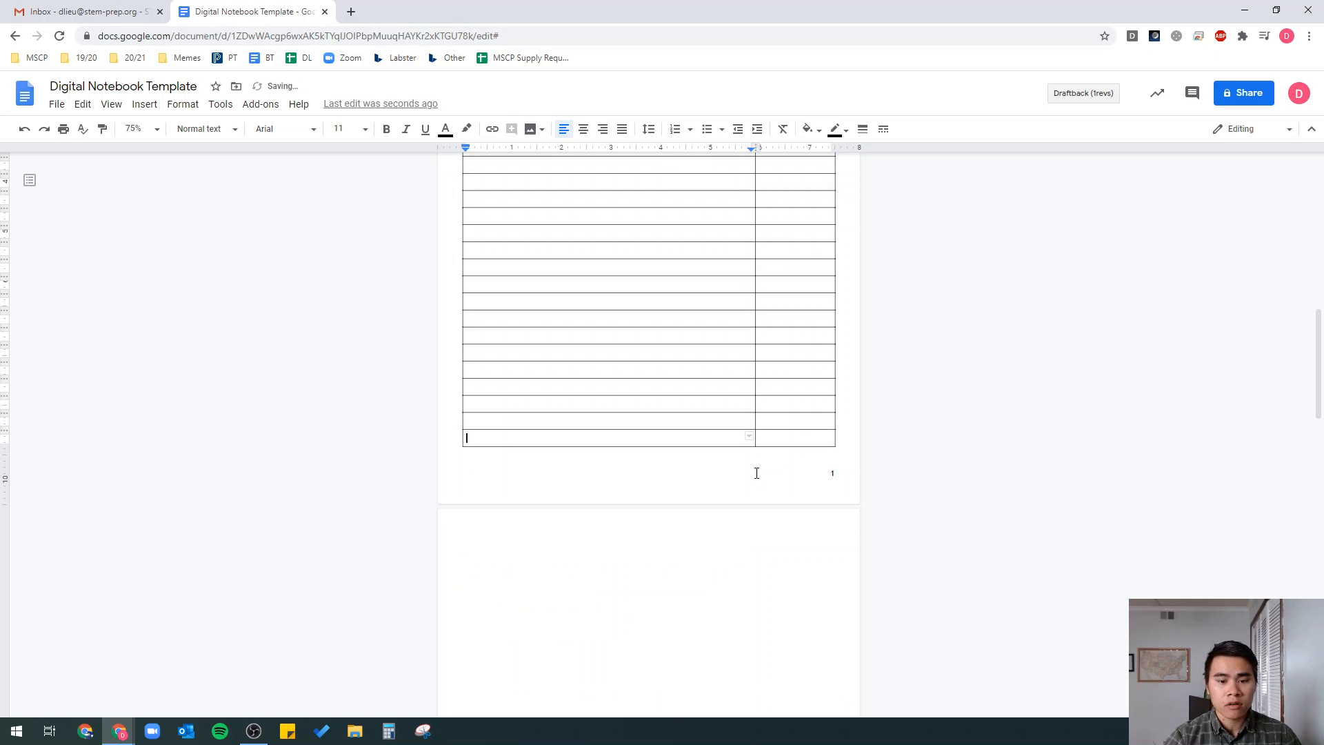
scroll(757, 473, "down", 7)
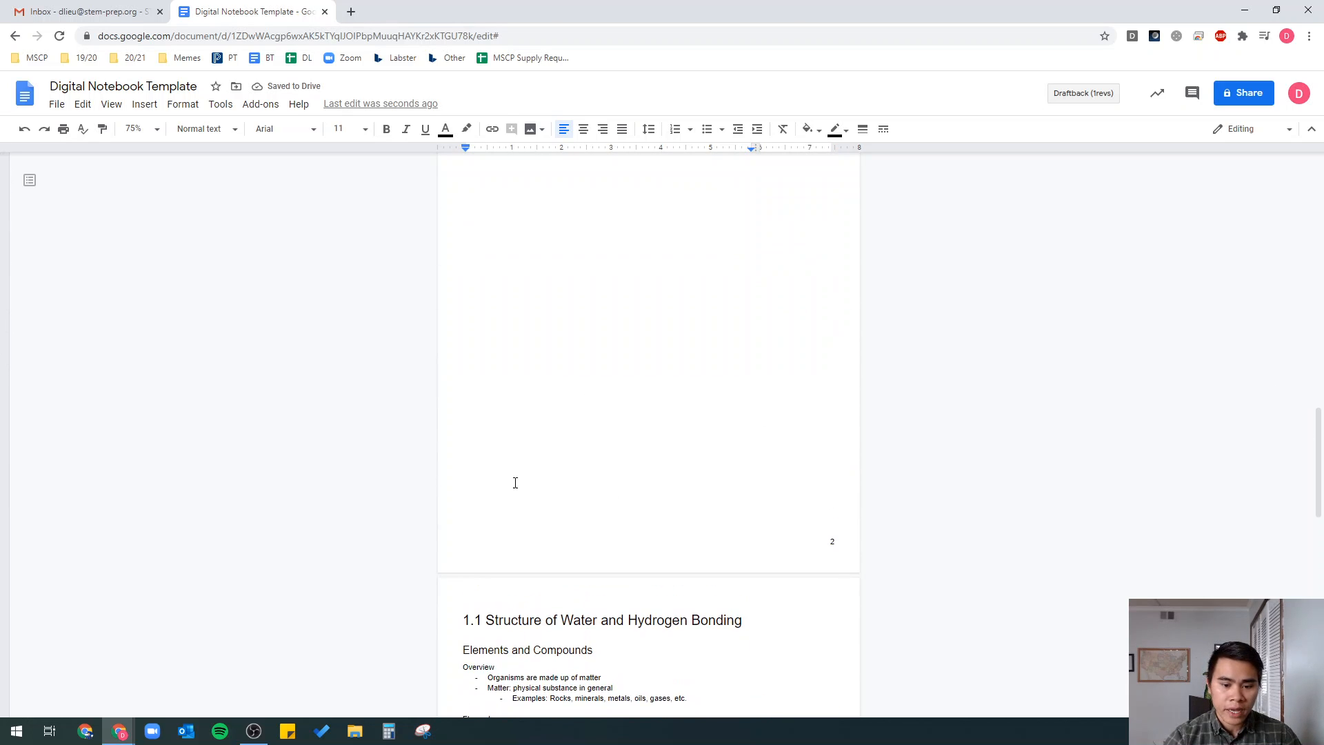
scroll(667, 607, "down", 3)
scroll(655, 633, "up", 8)
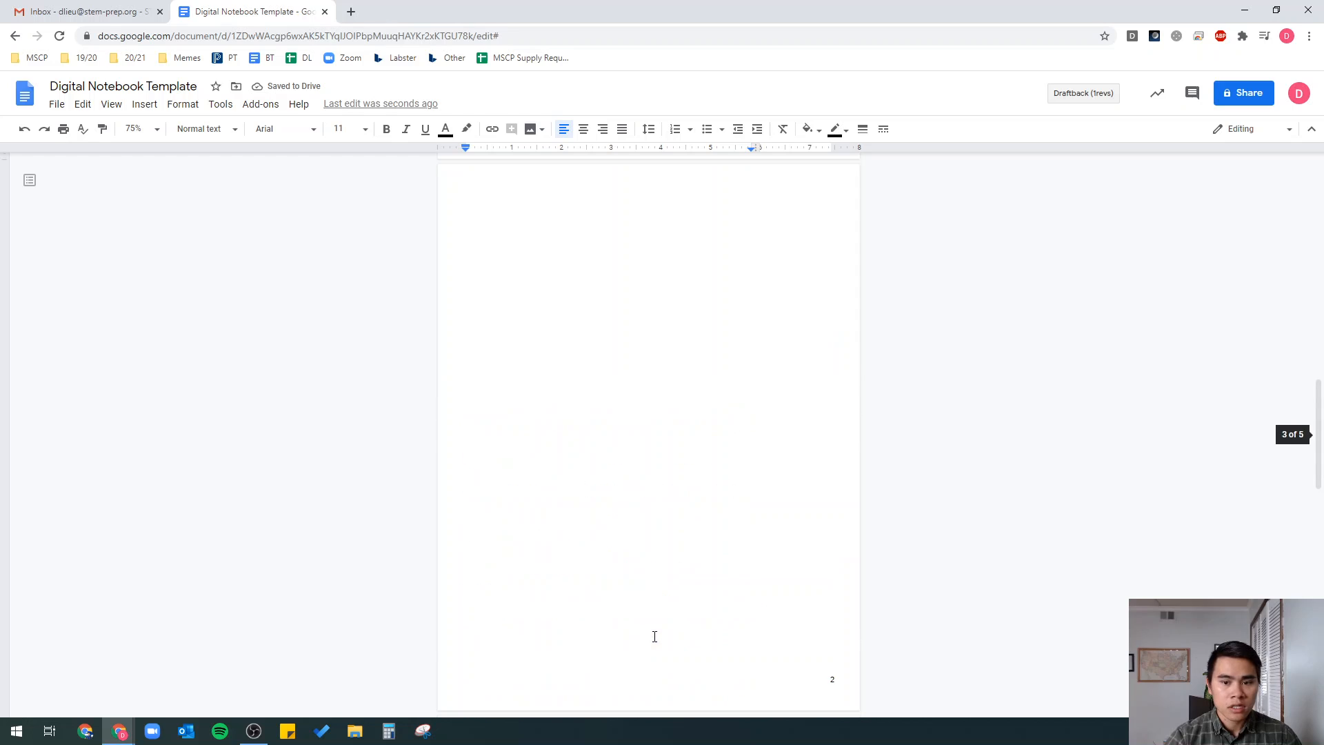
key("Tab")
key("Tab")
key("Tab")
key("Tab")
key("Tab")
key("Tab")
key("Tab")
key("Tab")
scroll(713, 557, "down", 5)
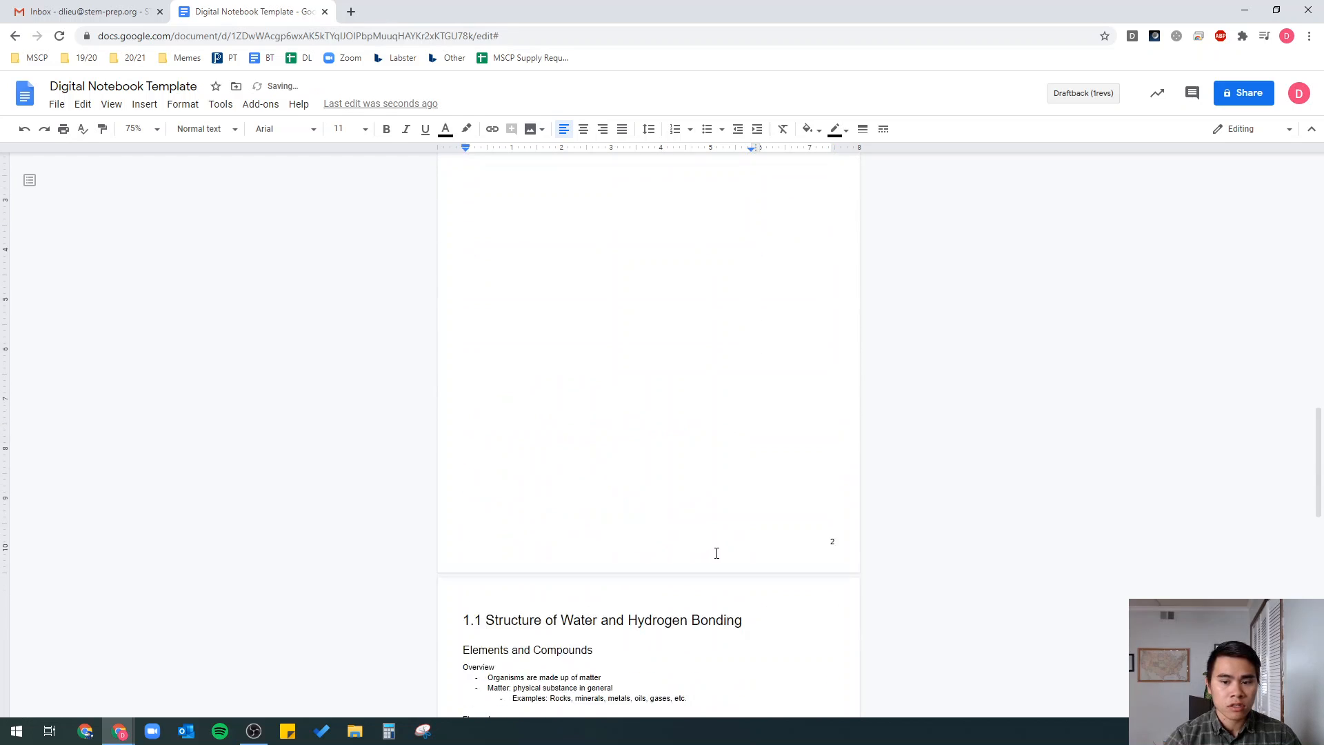
key("Tab")
key("Tab")
key("Tab")
key("Tab")
key("Tab")
scroll(717, 534, "down", 2)
key("Tab")
key("Tab")
key("Tab")
key("Tab")
key("Tab")
key("Tab")
key("Tab")
key("Tab")
key("Tab")
key("Tab")
key("Tab")
key("Tab")
key("Tab")
key("Tab")
key("Tab")
key("Tab")
key("Tab")
key("Tab")
key("Tab")
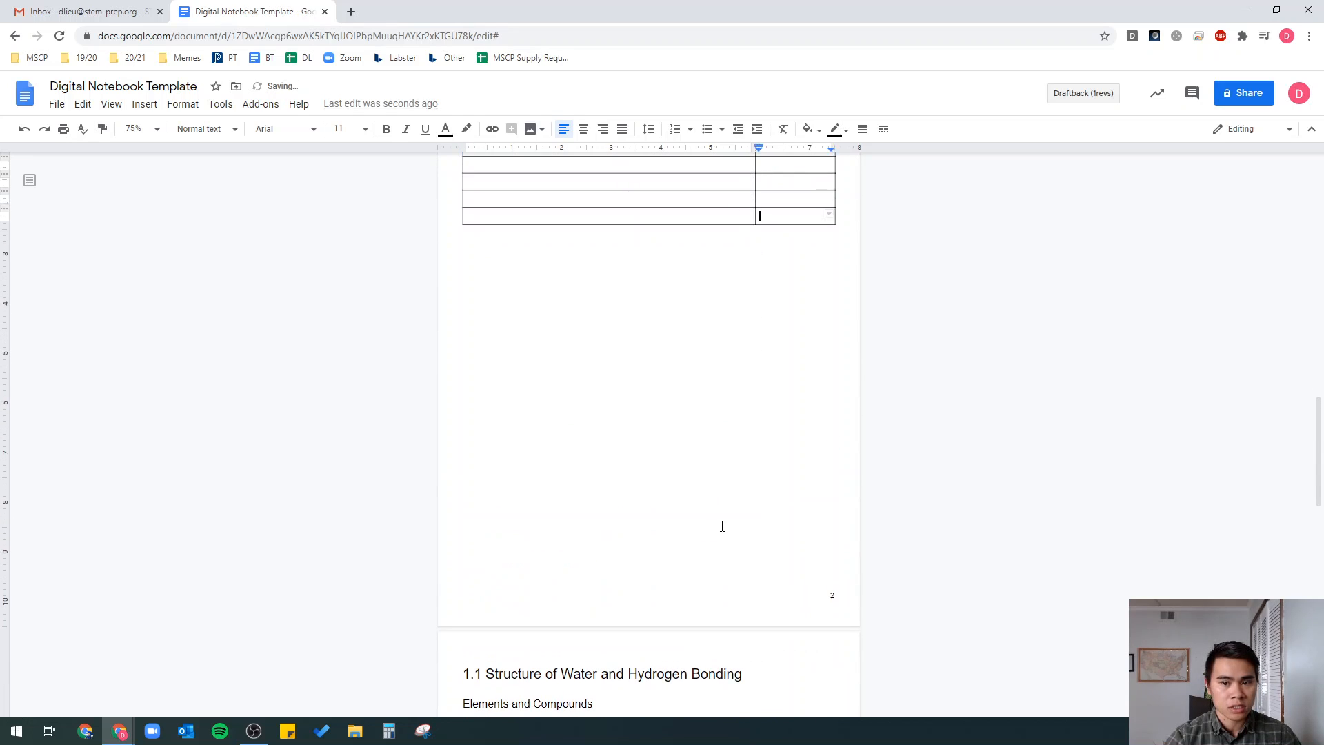
key("Tab")
key("Tab")
key("Tab")
key("Tab")
key("Tab")
key("Tab")
key("Tab")
key("Tab")
key("Tab")
key("Tab")
key("Tab")
key("Tab")
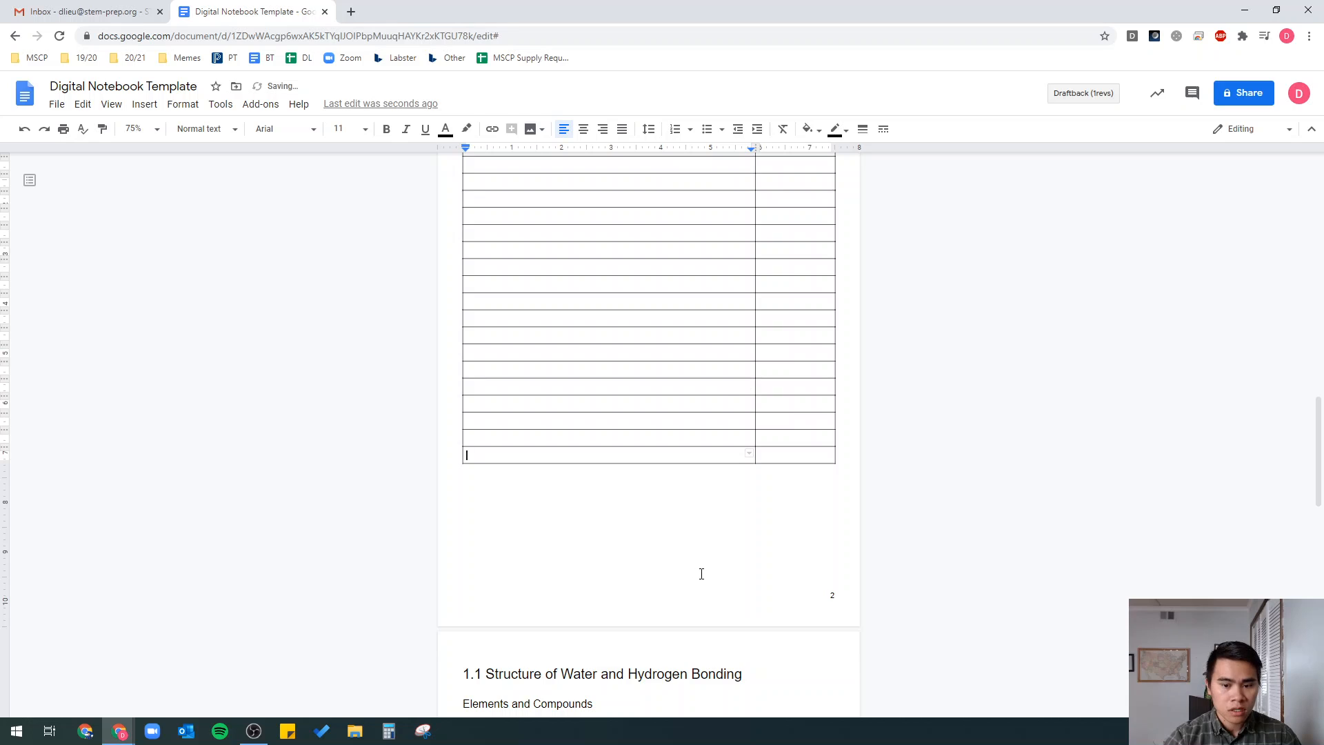
scroll(701, 574, "down", 3)
key("Tab")
key("Tab")
key("Tab")
key("Tab")
key("Tab")
key("Tab")
key("Tab")
key("Tab")
key("Tab")
key("Tab")
key("Tab")
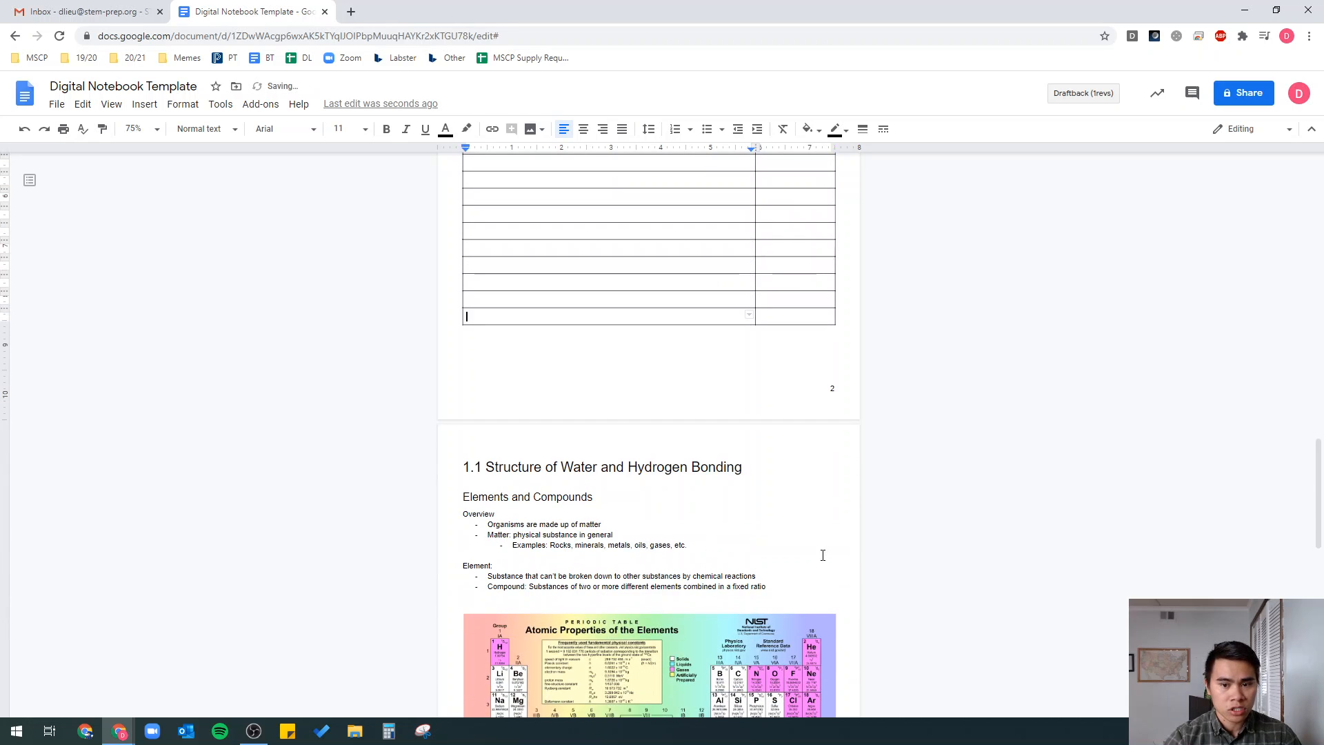
key("Tab")
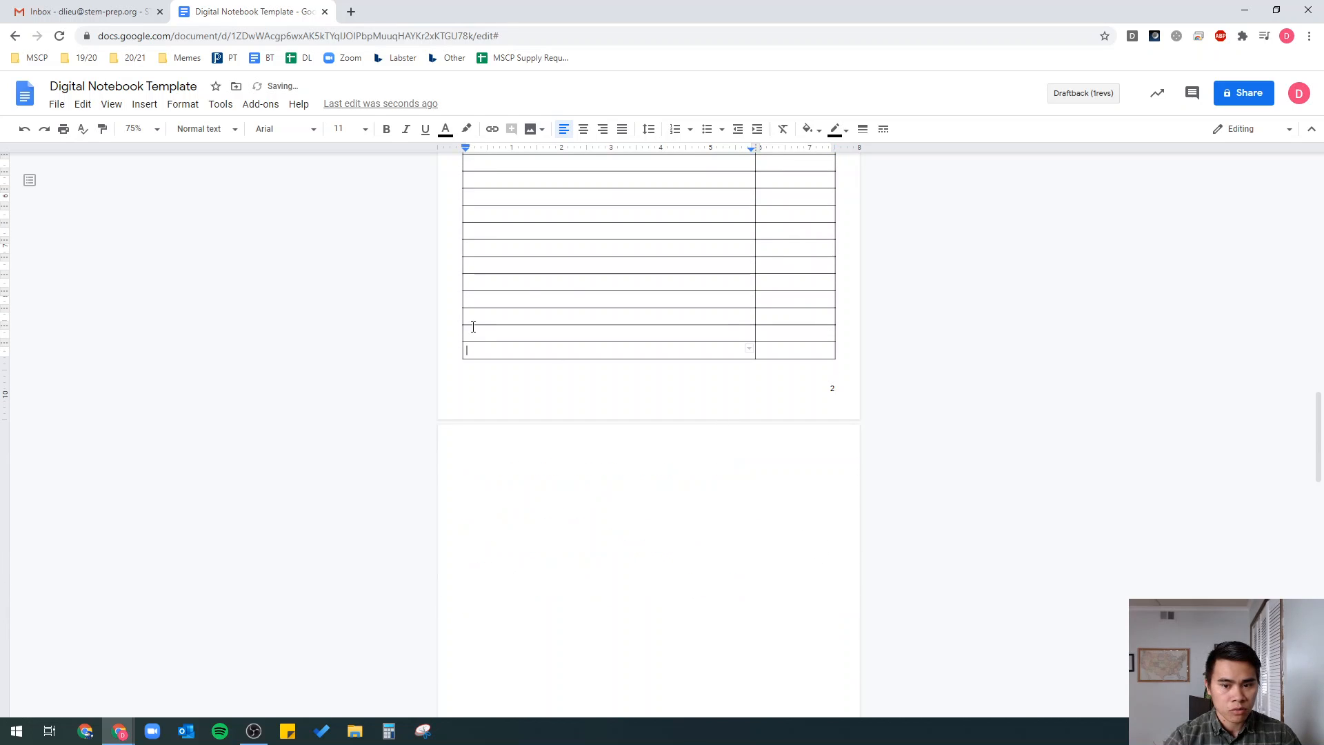
key("Tab")
key("Tab")
key("Tab")
key("Tab")
key("Tab")
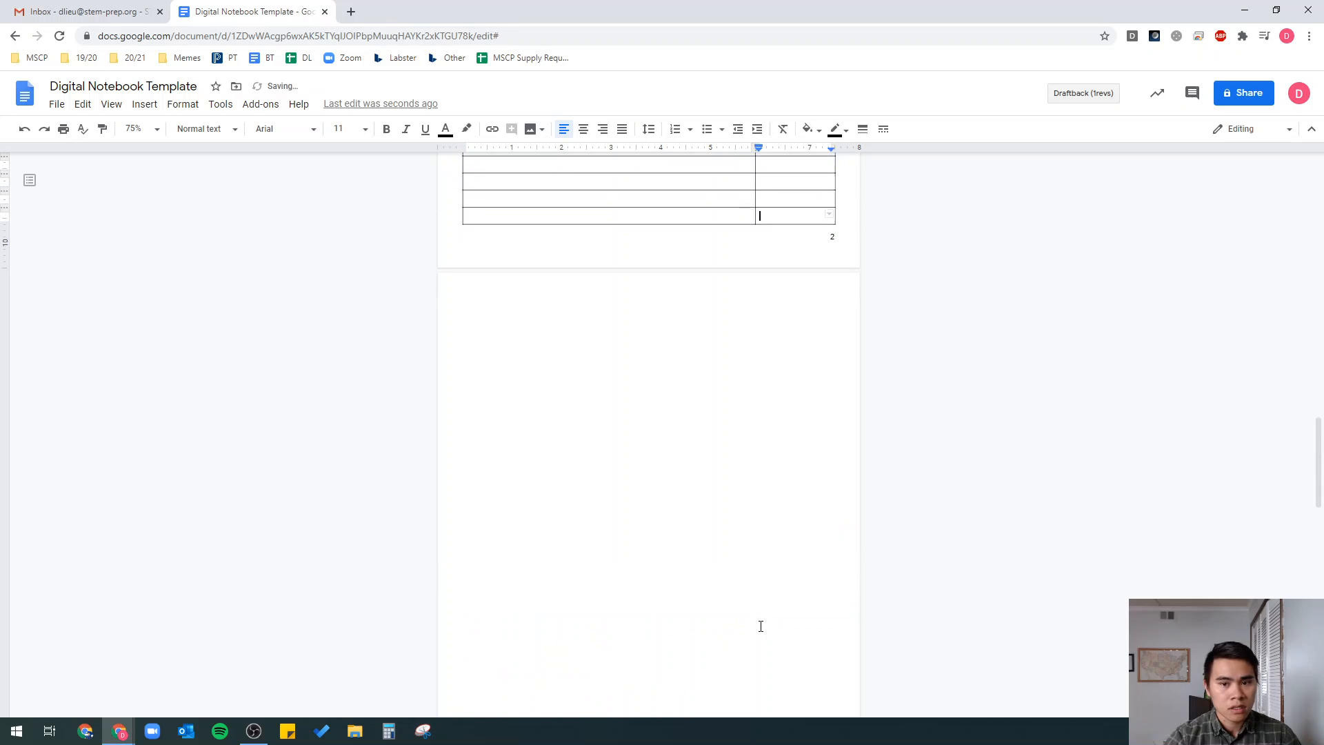
key("Tab")
key("Tab")
key("Tab")
key("Tab")
key("Tab")
key("Tab")
key("Tab")
key("Tab")
key("Tab")
key("Tab")
key("Tab")
key("Tab")
key("Tab")
key("Tab")
key("Tab")
key("Tab")
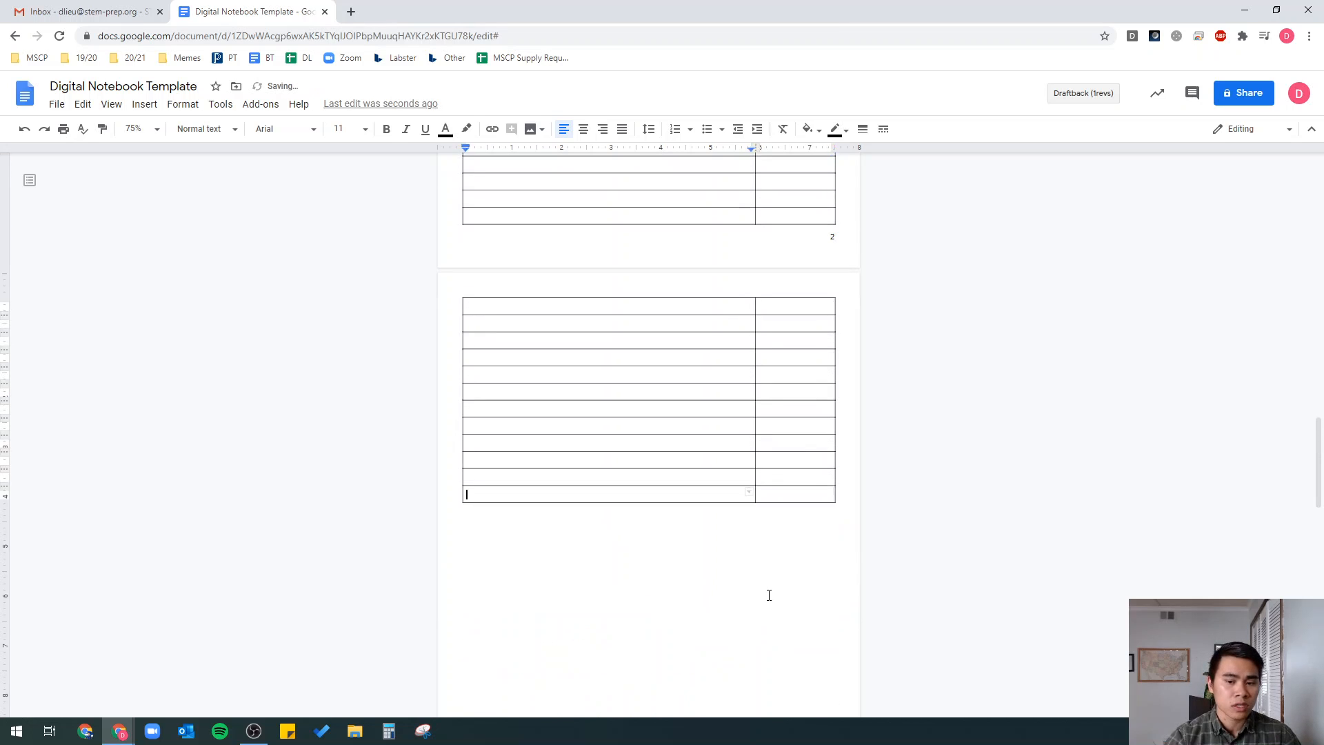
scroll(771, 556, "down", 4)
key("Tab")
key("Tab")
key("Tab")
key("Tab")
key("Tab")
key("Tab")
key("Tab")
key("Tab")
key("Tab")
key("Tab")
key("Tab")
key("Tab")
key("Tab")
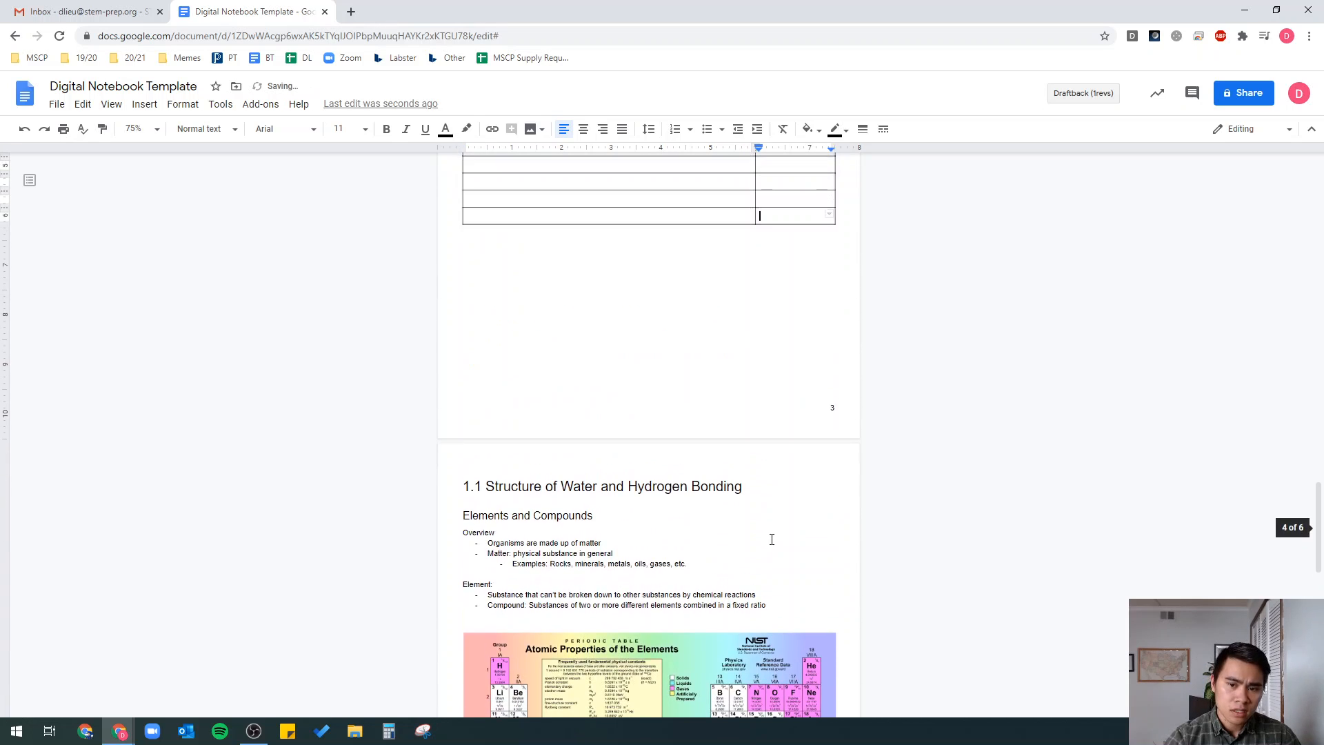
key("Tab")
key("Tab")
key("Tab")
key("Tab")
key("Tab")
key("Tab")
key("Tab")
key("Tab")
key("Tab")
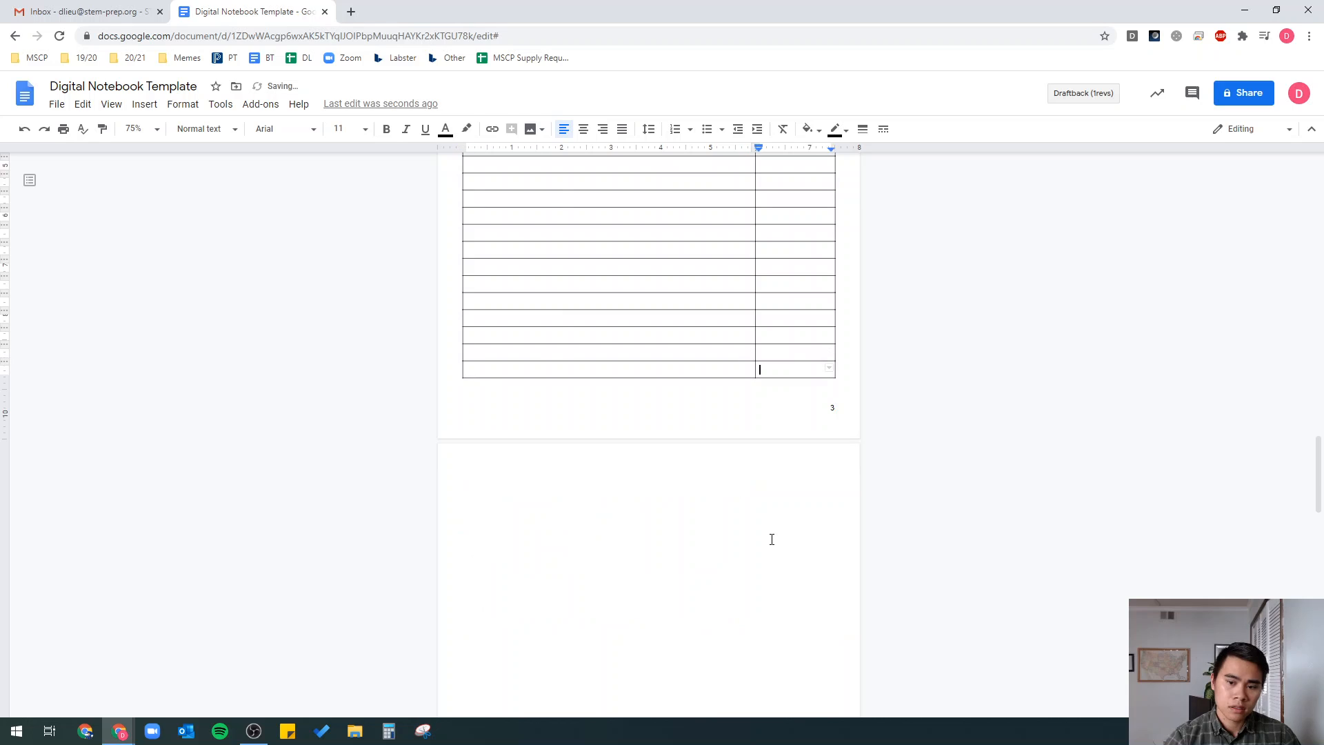
scroll(771, 539, "down", 7)
scroll(659, 529, "up", 9)
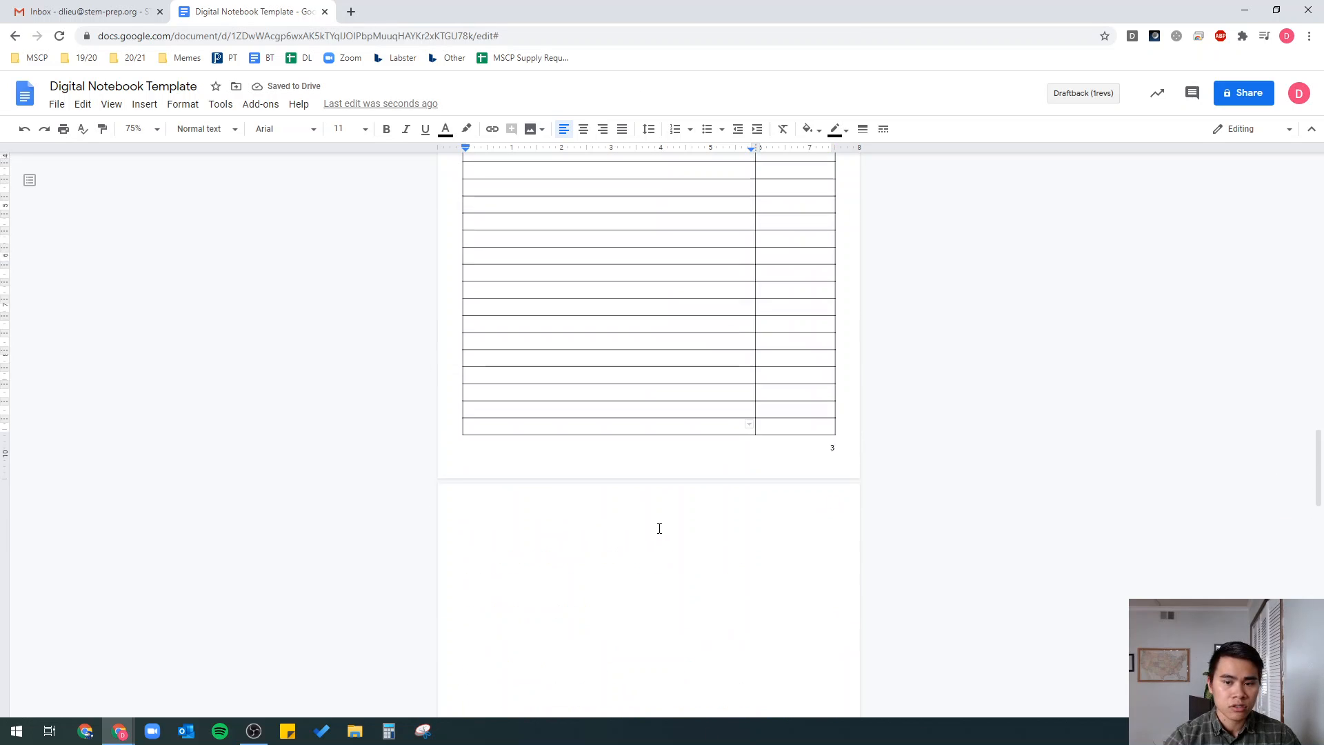
- Undo the surplus rows and restore 100% zoom, leaving one row on page 2
key("ctrl+z")
key("ctrl+z")
key("ctrl+z")
key("ctrl+z")
key("ctrl+z")
key("ctrl+z")
key("ctrl+z")
key("ctrl+z")
key("ctrl+z")
key("ctrl+z")
key("ctrl+z")
key("ctrl+z")
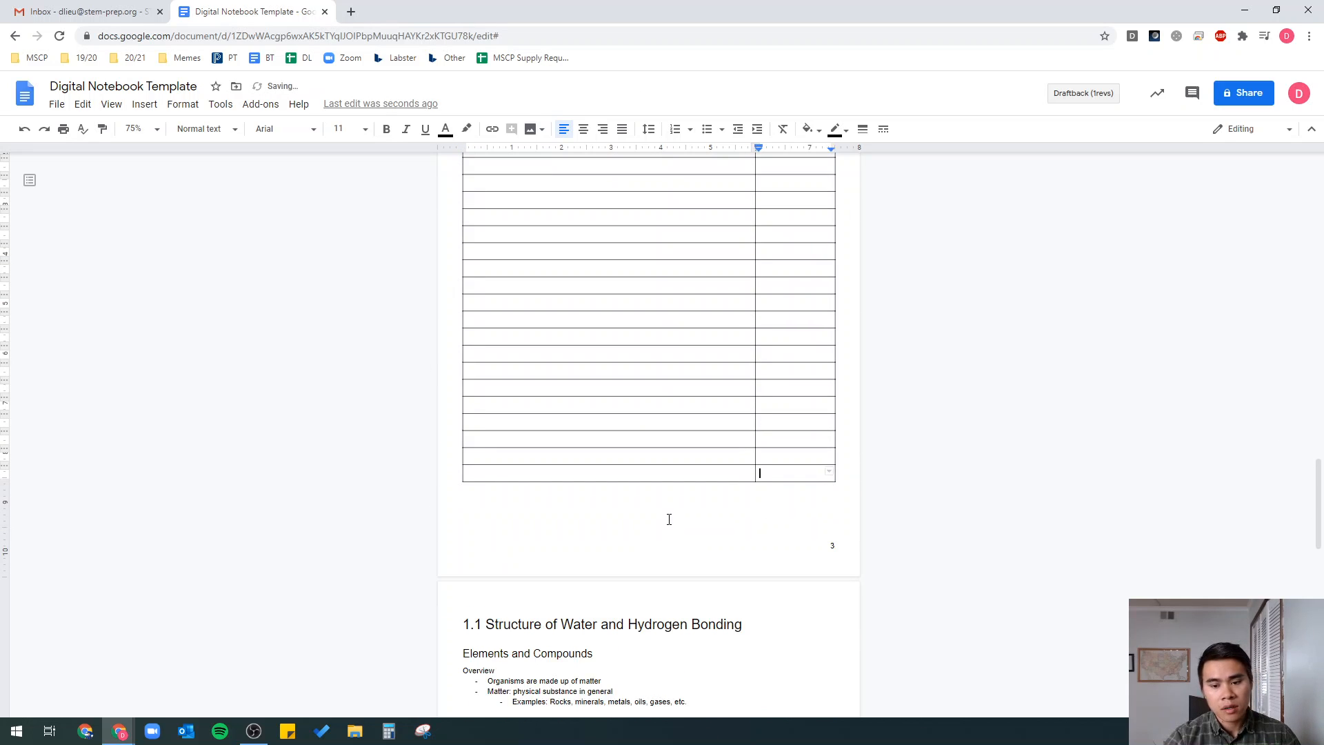
key("ctrl+z")
key("ctrl+z")
key("ctrl+z")
key("ctrl+z")
key("ctrl+z")
scroll(670, 518, "up", 5)
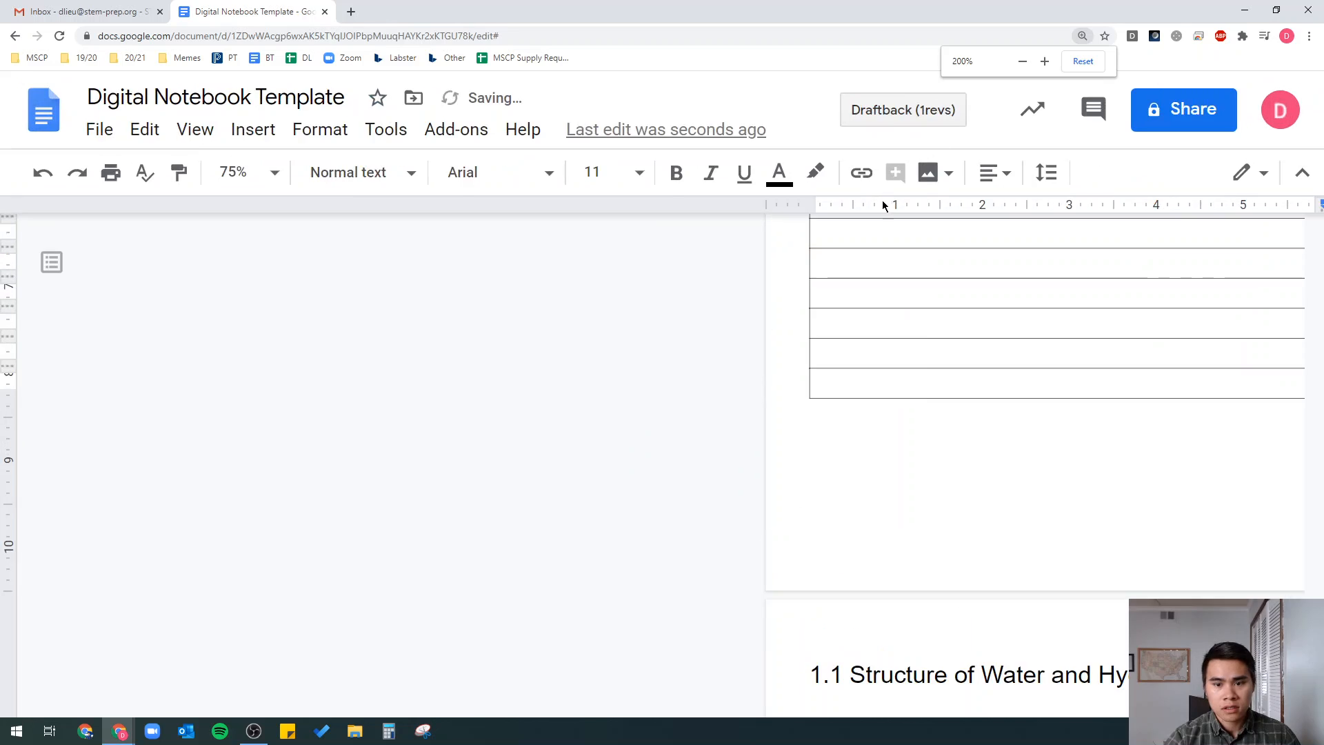
left_click(1081, 65)
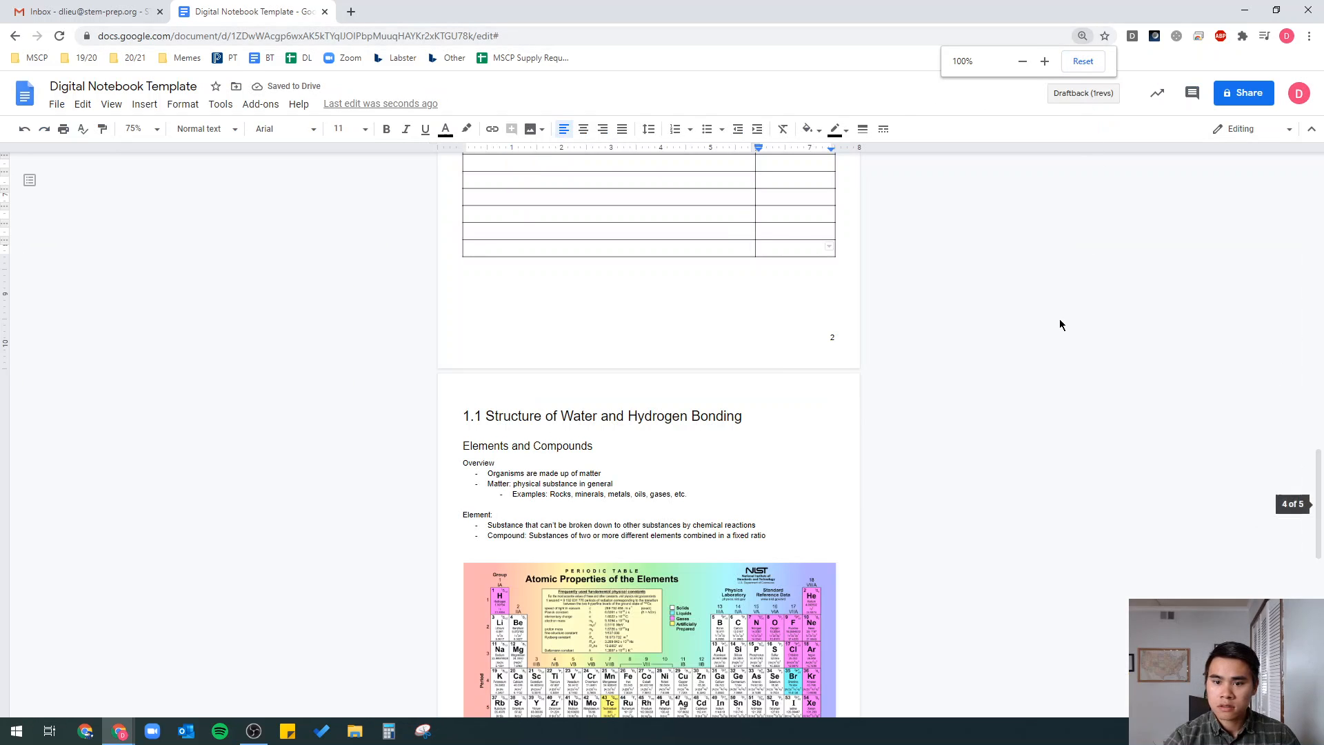
key("ctrl+z")
key("ctrl+z")
key("ctrl+z")
key("ctrl+z")
scroll(1065, 334, "up", 5)
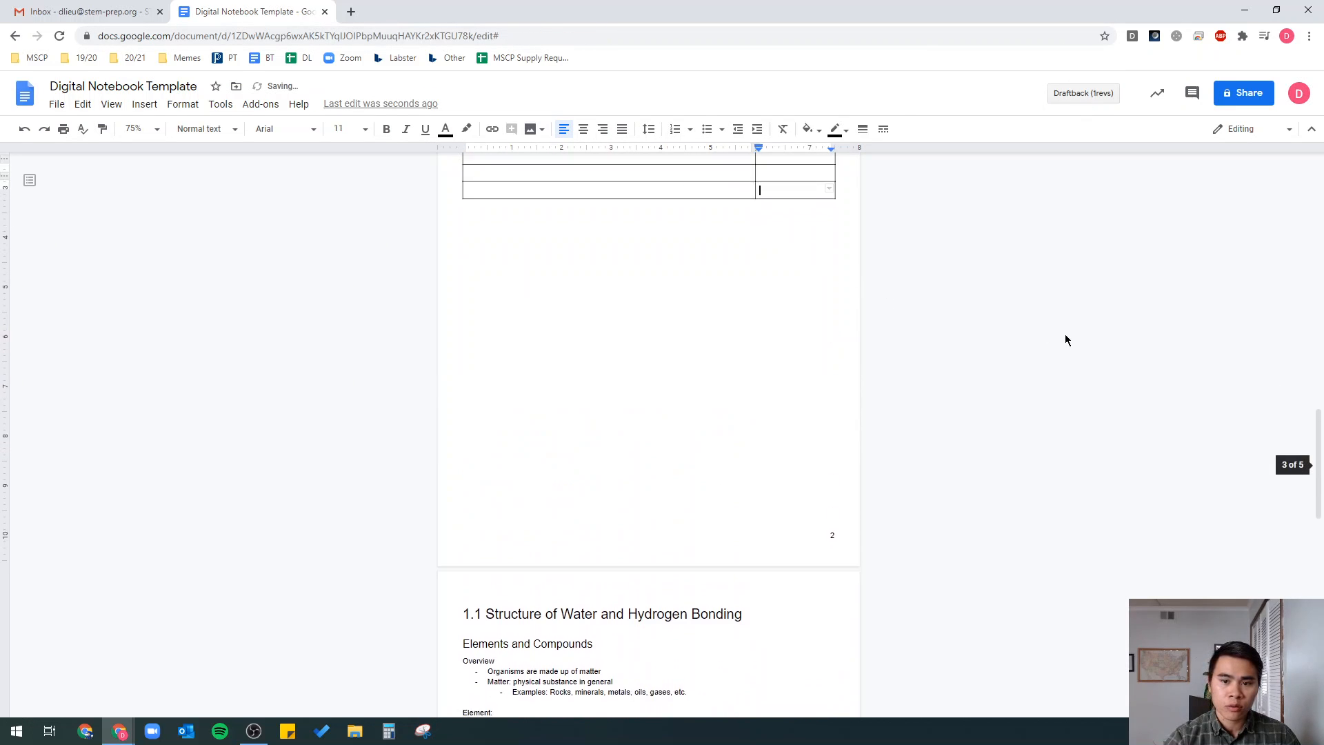
key("ctrl+z")
key("ctrl+z")
key("ctrl+z")
key("ctrl+z")
key("ctrl+z")
key("ctrl+z")
key("ctrl+z")
key("ctrl+z")
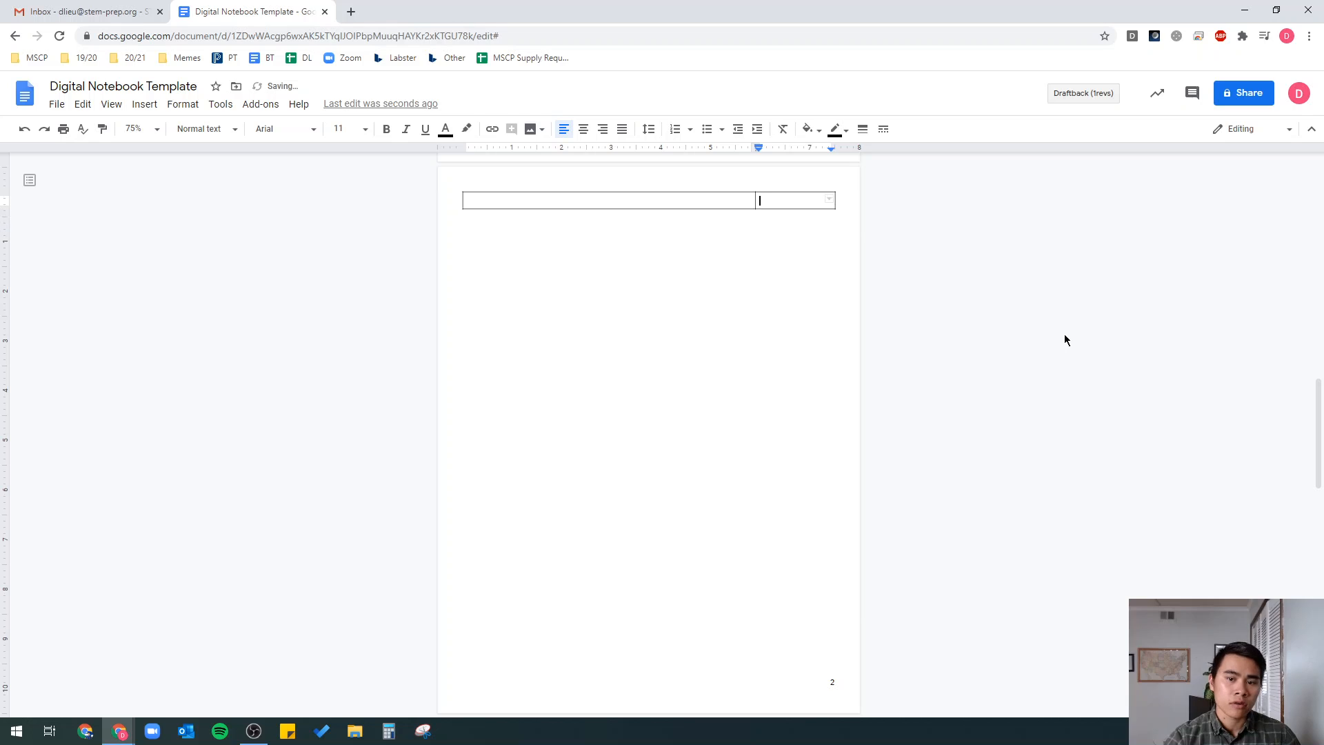
key("ctrl+z")
key("ctrl+z")
key("ctrl+z")
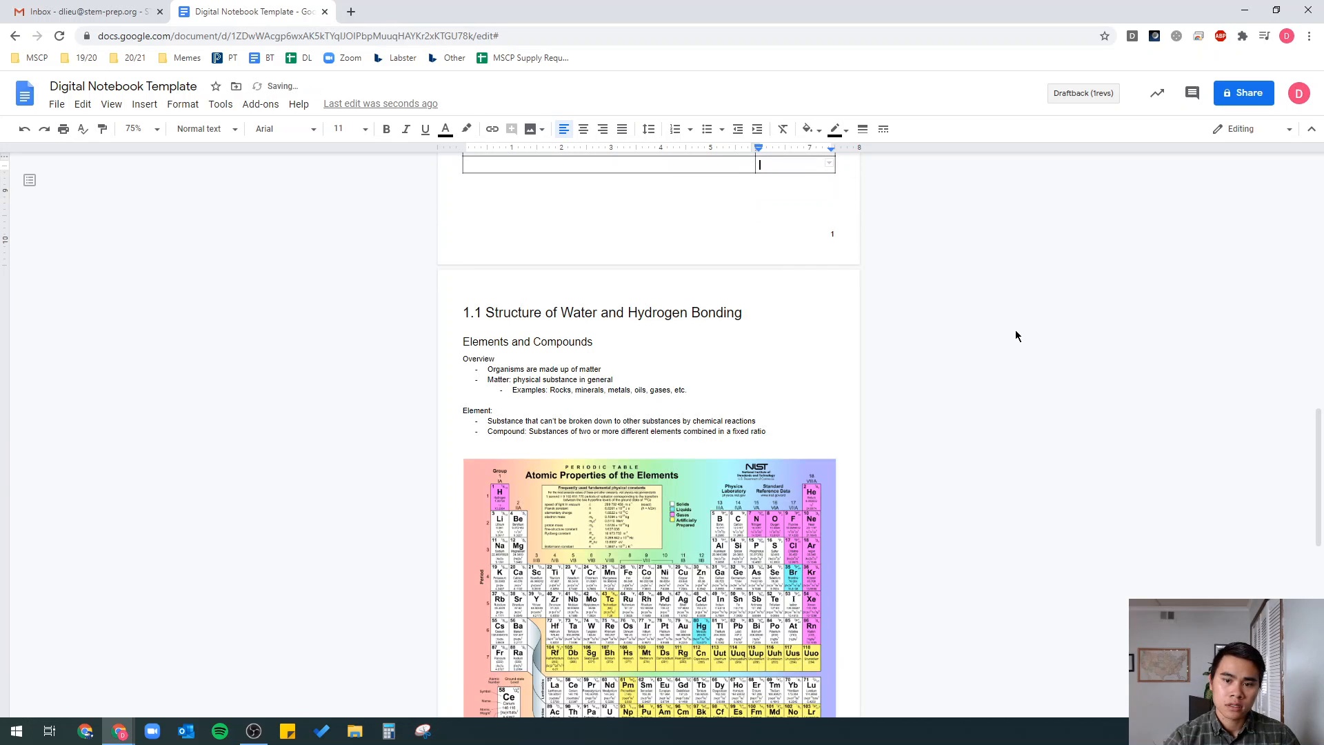
- Scroll through the Table of Contents and the 1.1 notes page to check the layout
scroll(942, 333, "up", 4)
scroll(943, 337, "up", 3)
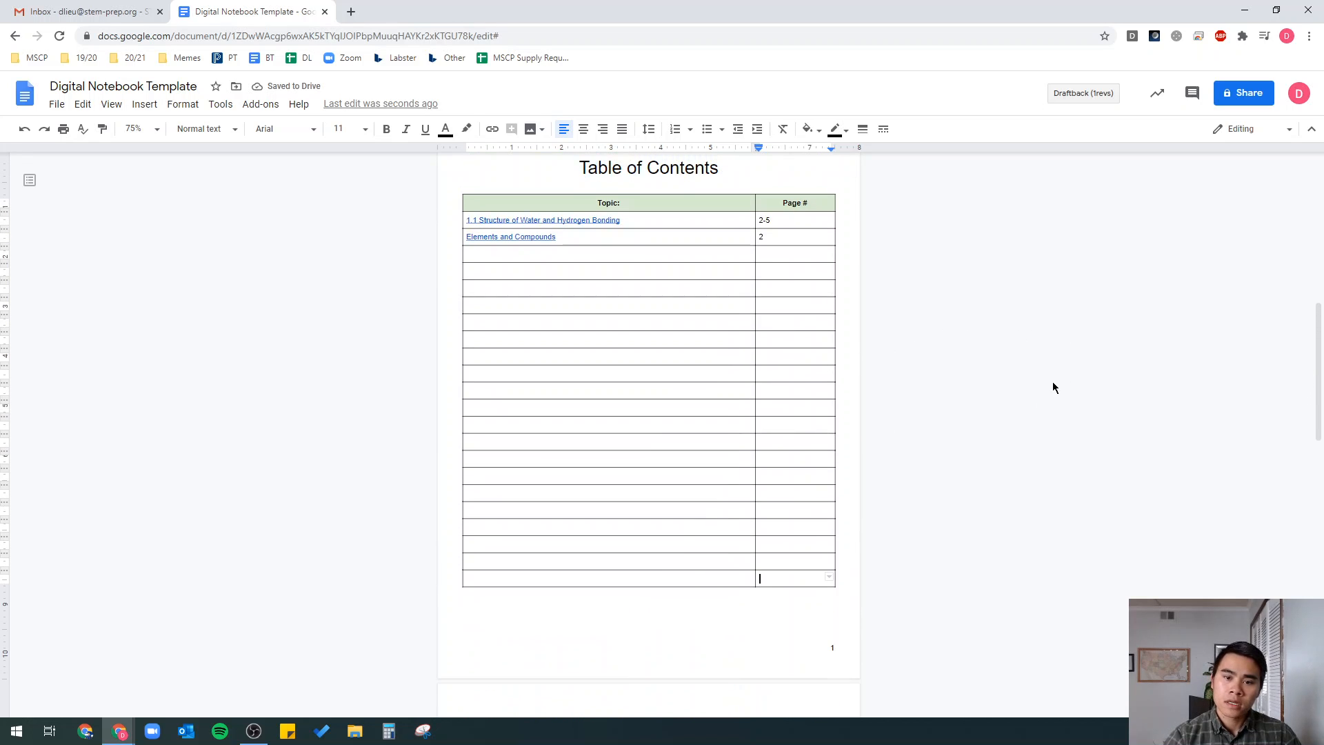
scroll(635, 366, "down", 6)
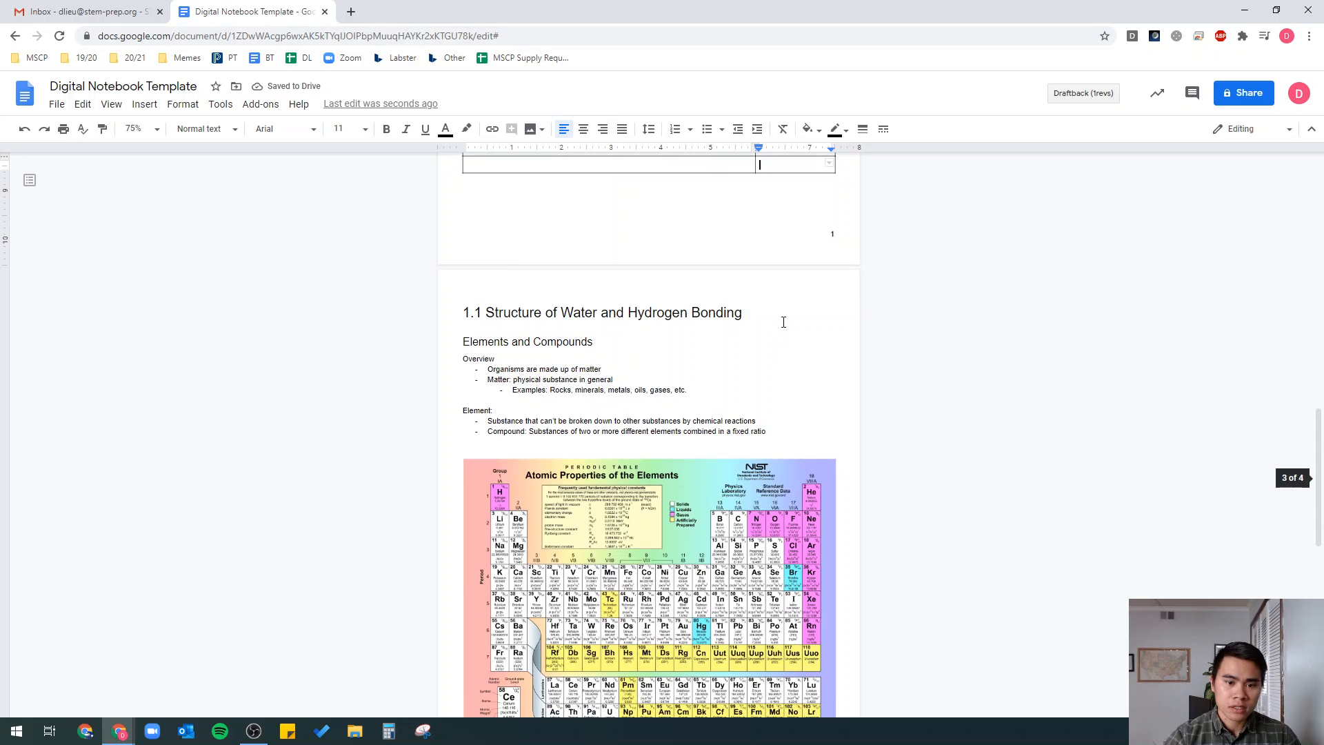
scroll(593, 187, "down", 3)
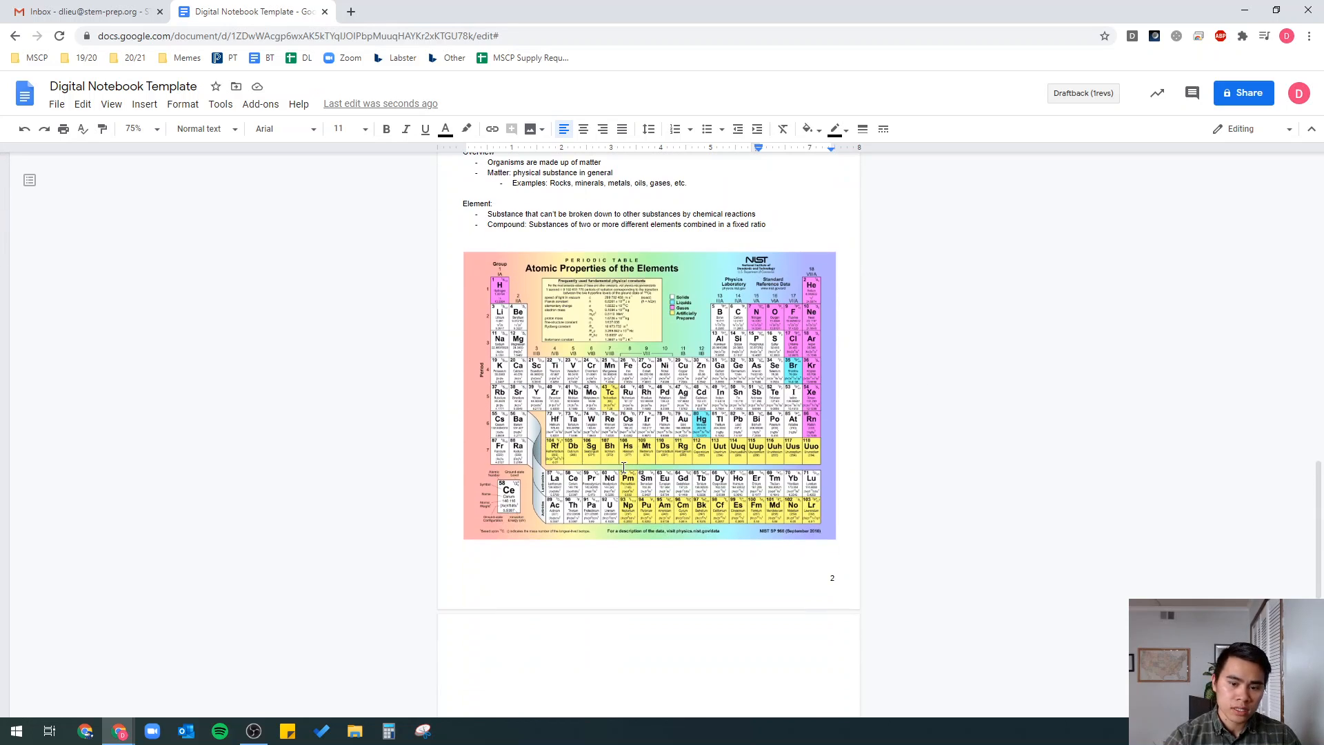
scroll(661, 473, "up", 2)
scroll(493, 357, "up", 2)
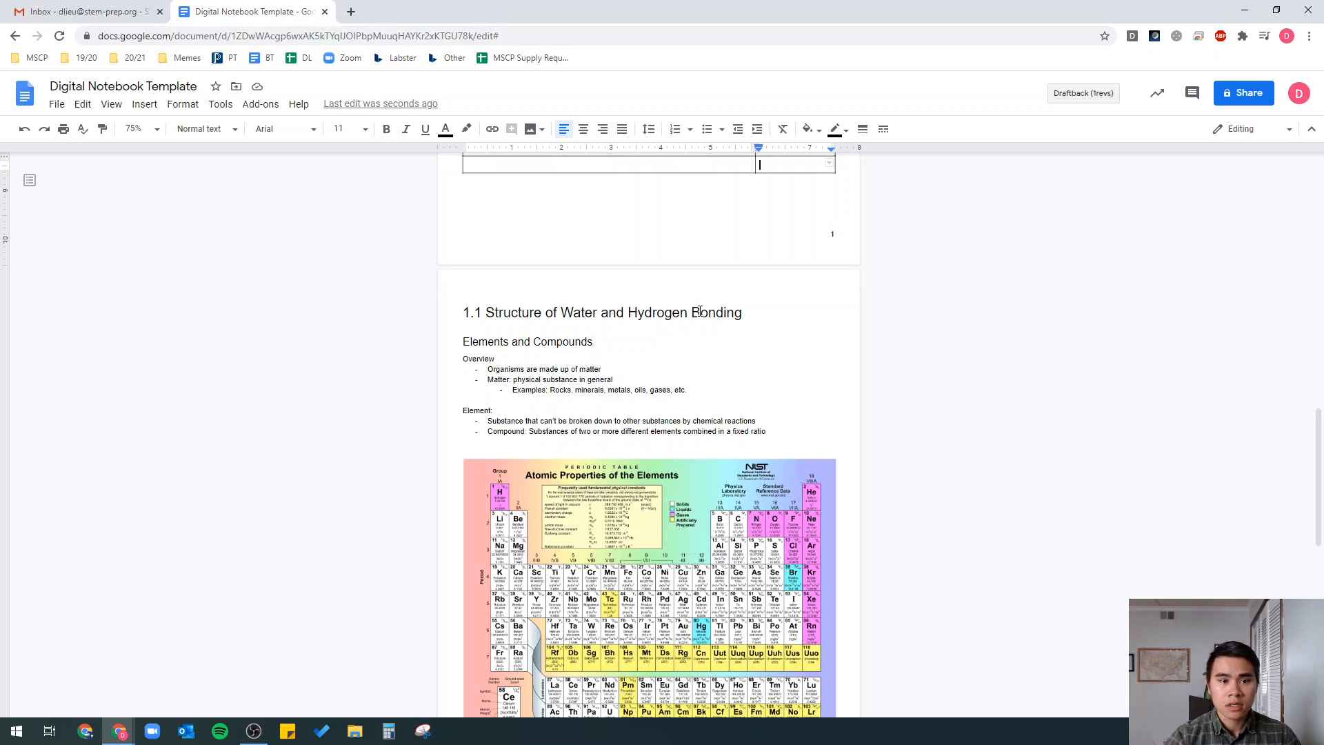
- Set the 1.1 title and Elements and Compounds lines to Normal text
triple_click(531, 315)
left_click_drag(531, 315, 531, 342)
left_click(220, 135)
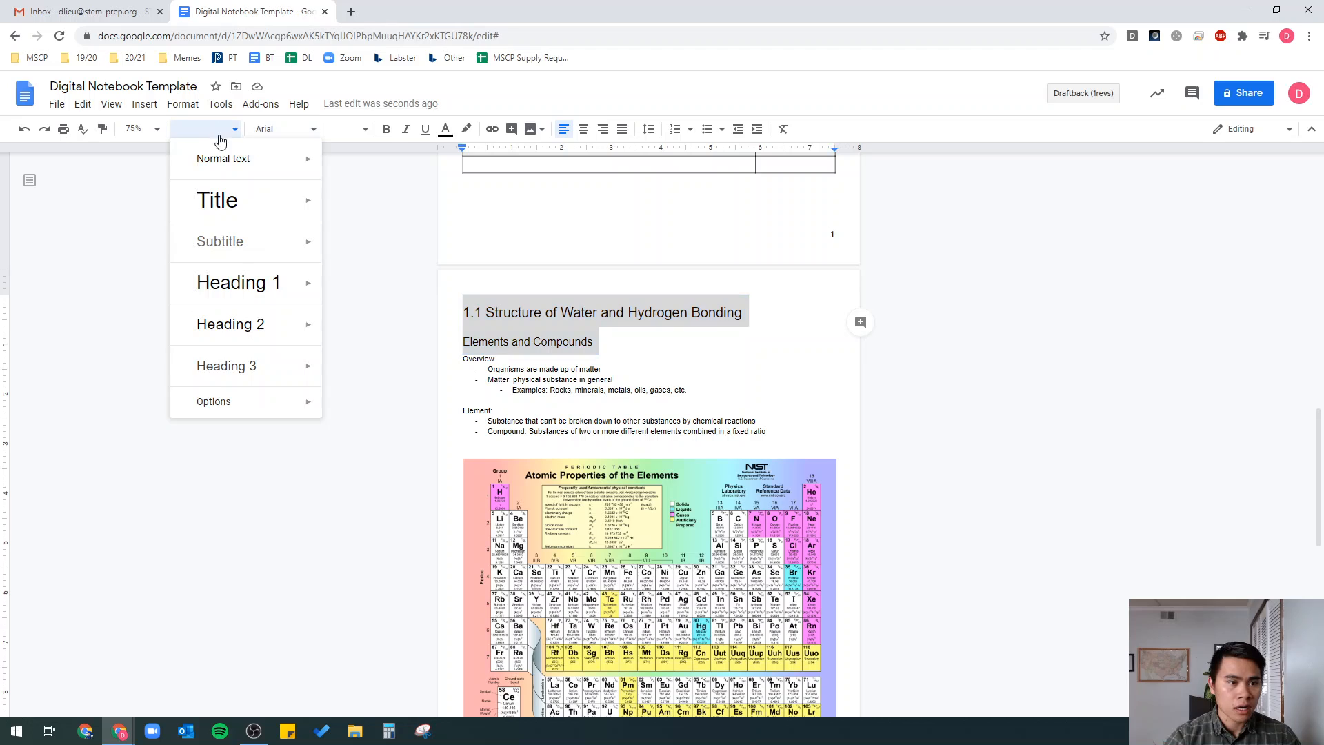
left_click(226, 159)
left_click(688, 351)
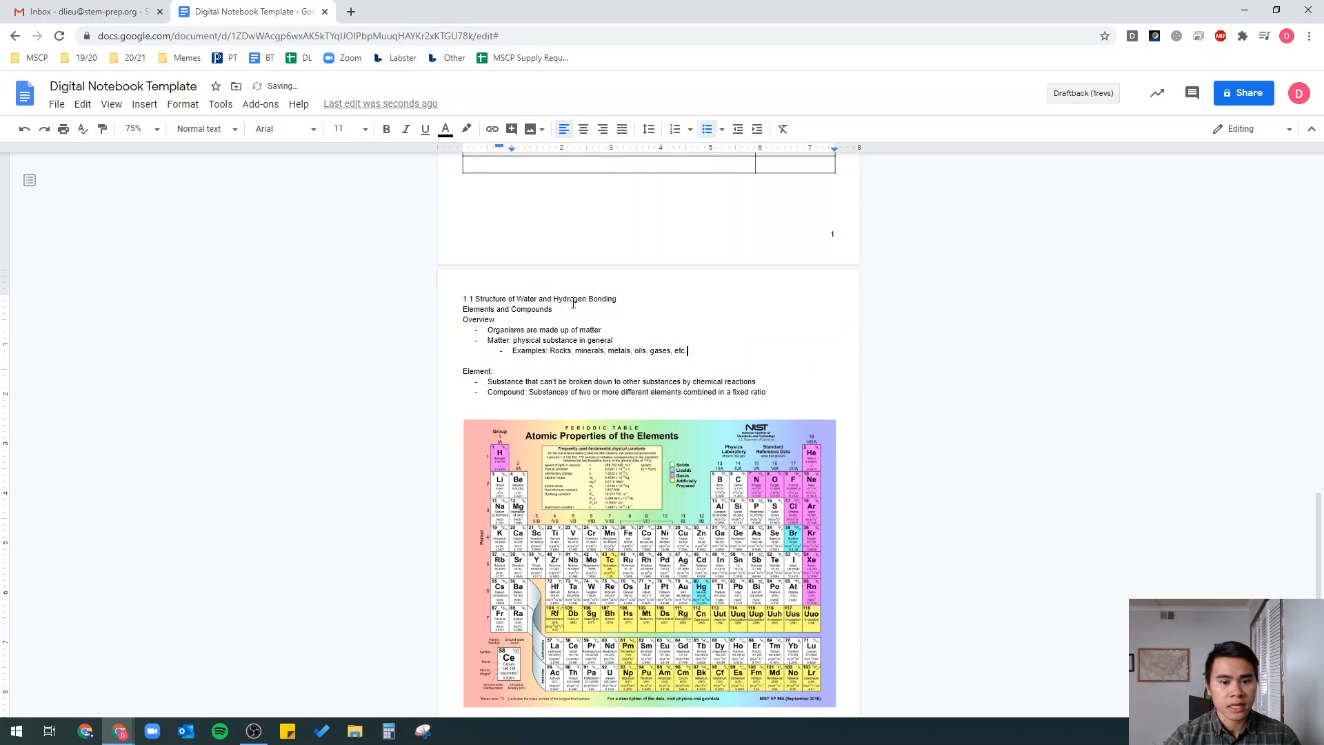
- Delete both topic titles from the Table of Contents Topic cells
scroll(691, 342, "up", 1)
scroll(692, 342, "up", 5)
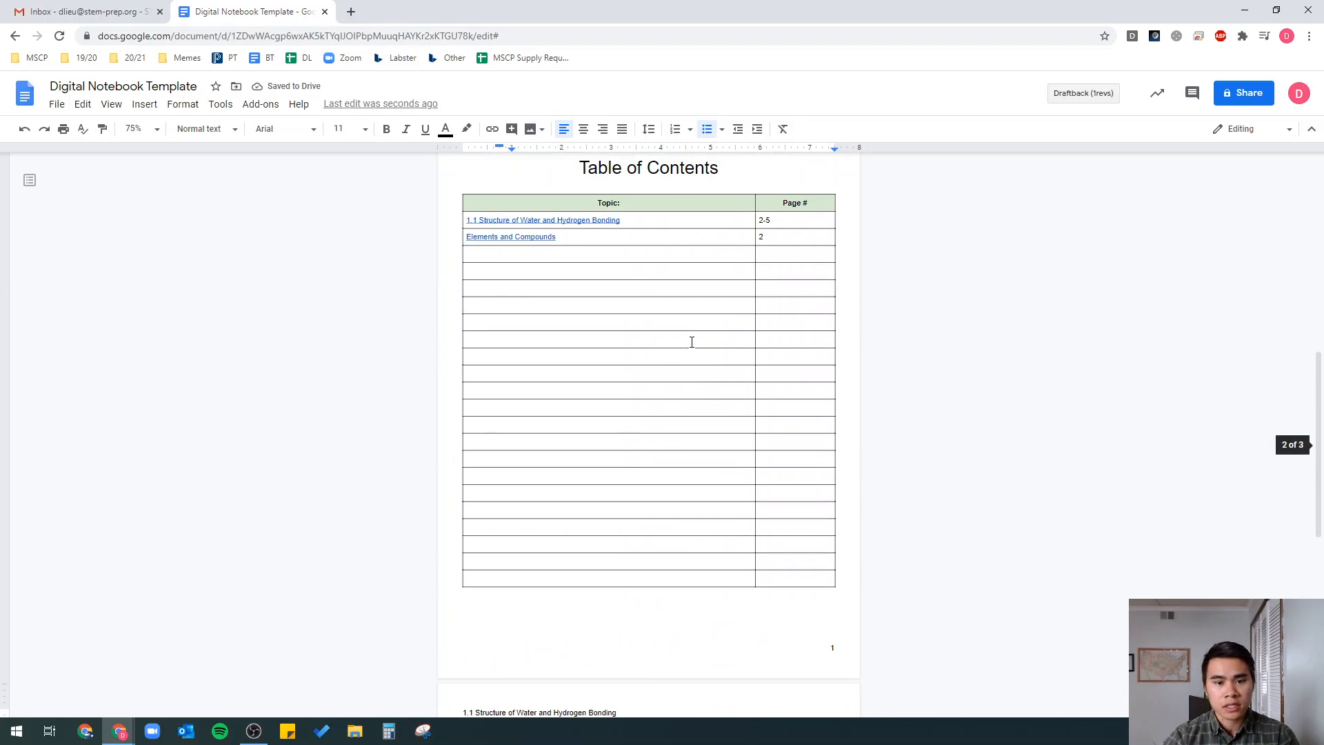
scroll(692, 342, "down", 3)
scroll(589, 409, "up", 4)
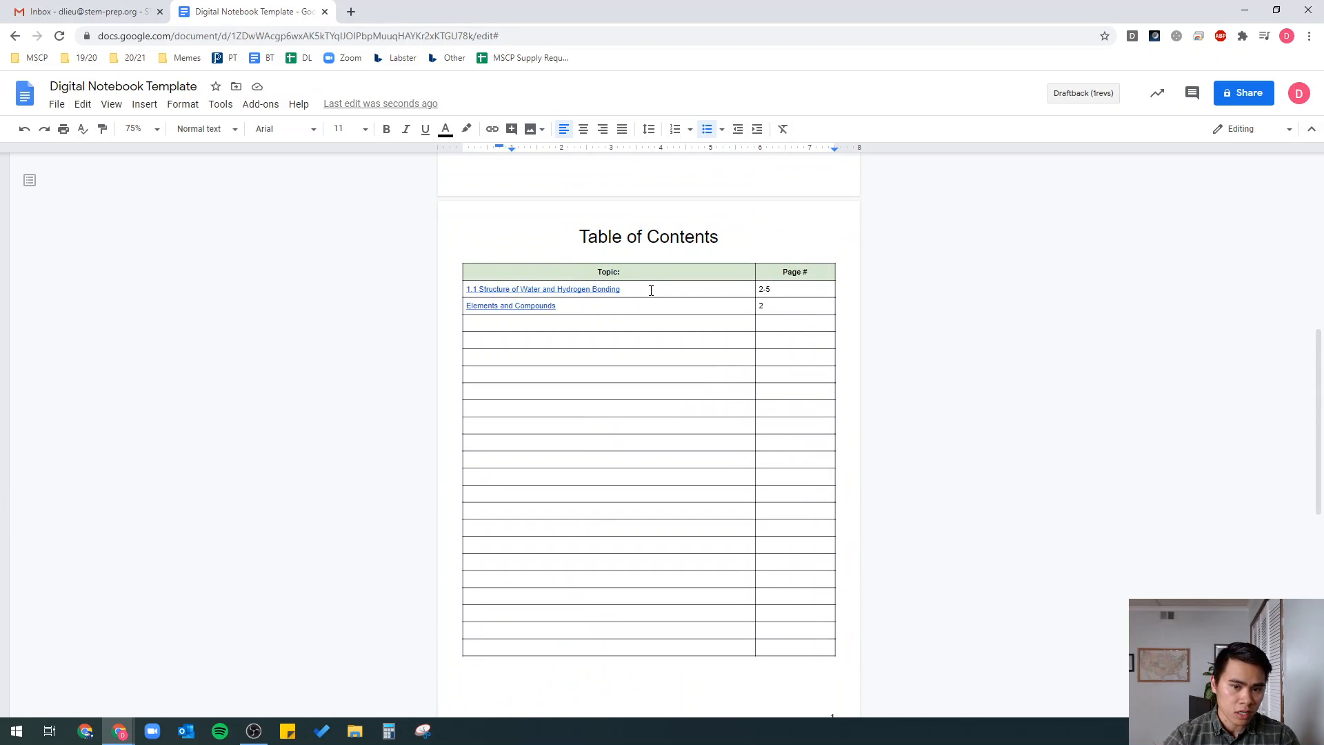
scroll(651, 291, "up", 1)
left_click_drag(656, 358, 462, 361)
key("BackSpace")
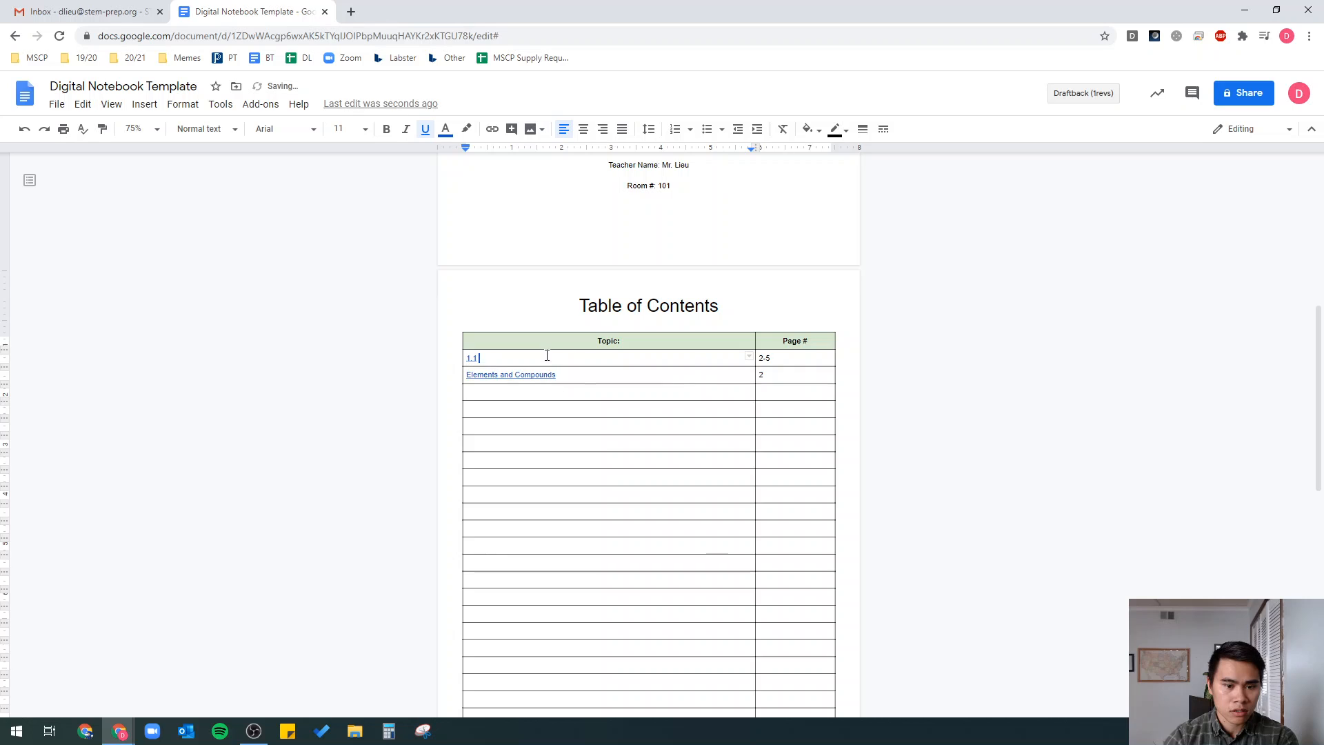
key("BackSpace")
left_click_drag(585, 373, 464, 375)
key("BackSpace")
- Delete the 2-5 and 2 page numbers from the Table of Contents
left_click_drag(781, 363, 782, 367)
key("BackSpace")
key("BackSpace")
key("BackSpace")
key("BackSpace")
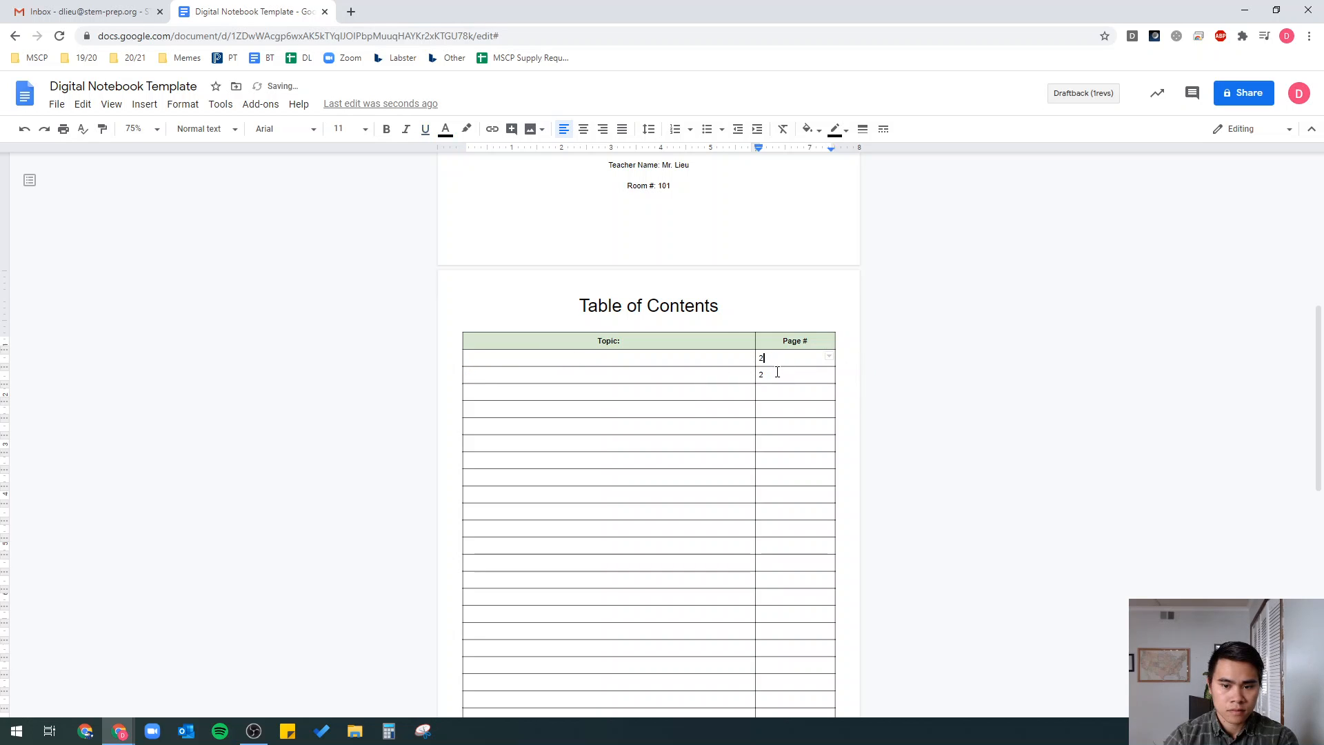
double_click(778, 374)
key("BackSpace")
key("BackSpace")
scroll(728, 381, "down", 7)
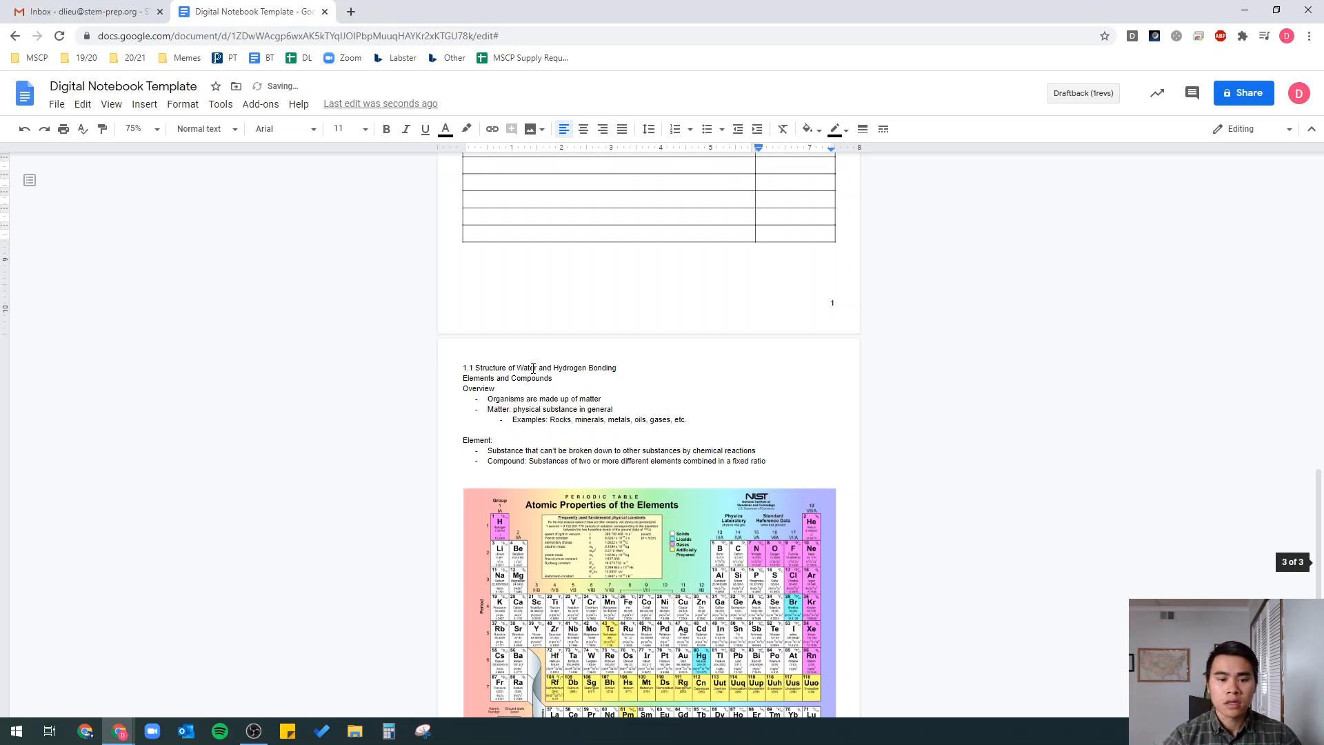
- Restyle the '1.1 Structure of Water and Hydrogen Bonding' line as Heading 1
triple_click(472, 372)
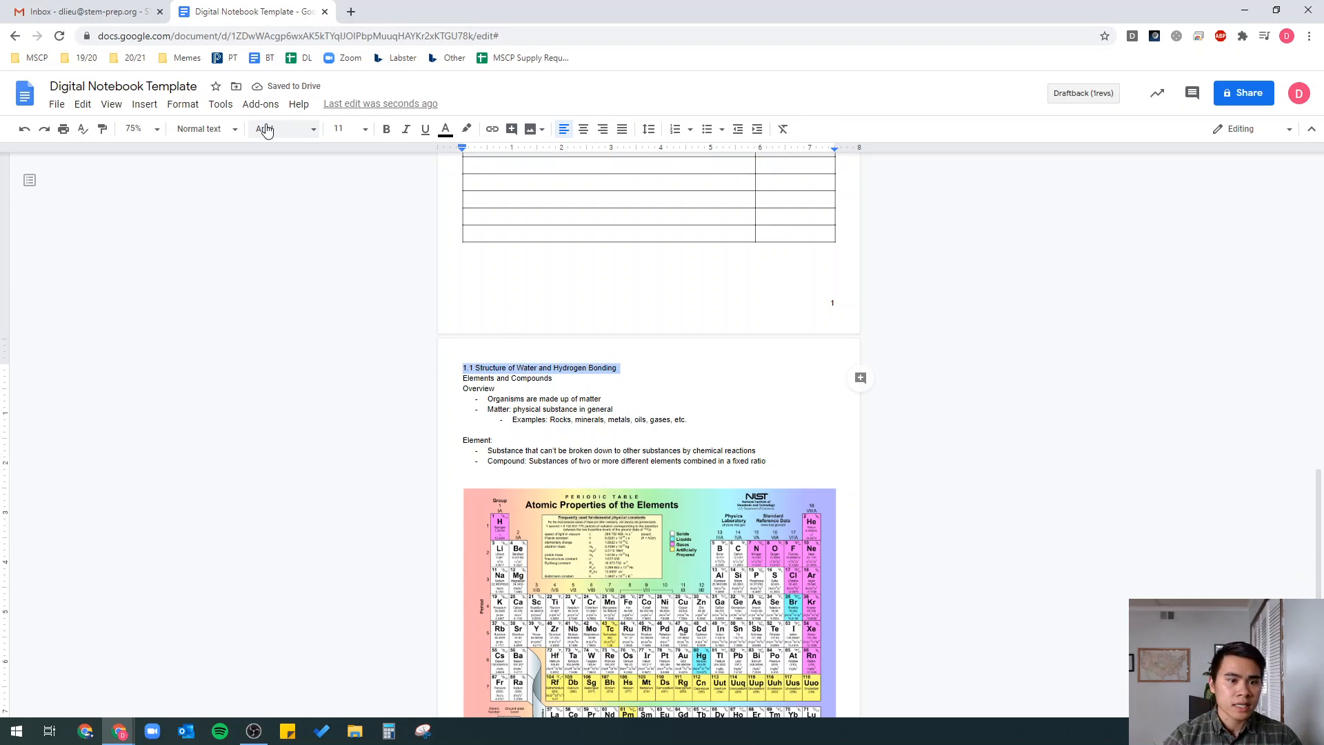
left_click(203, 129)
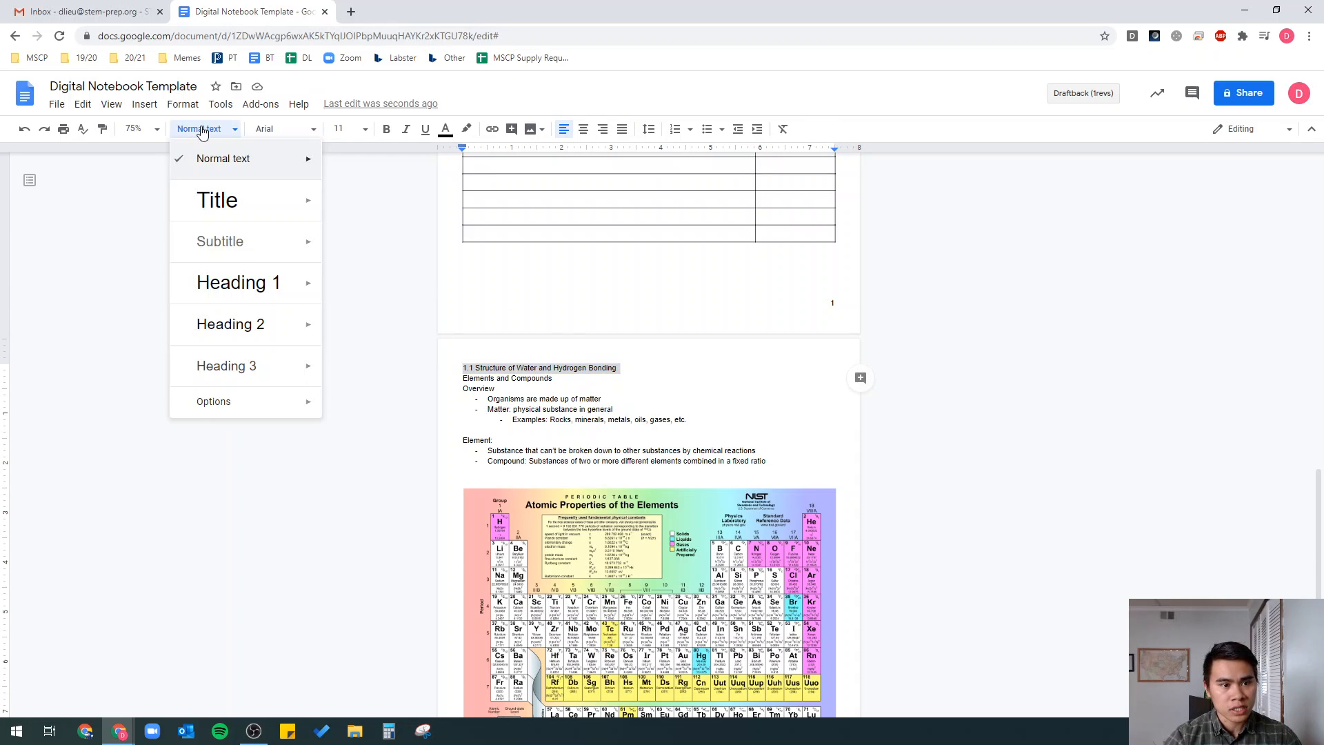
left_click(259, 289)
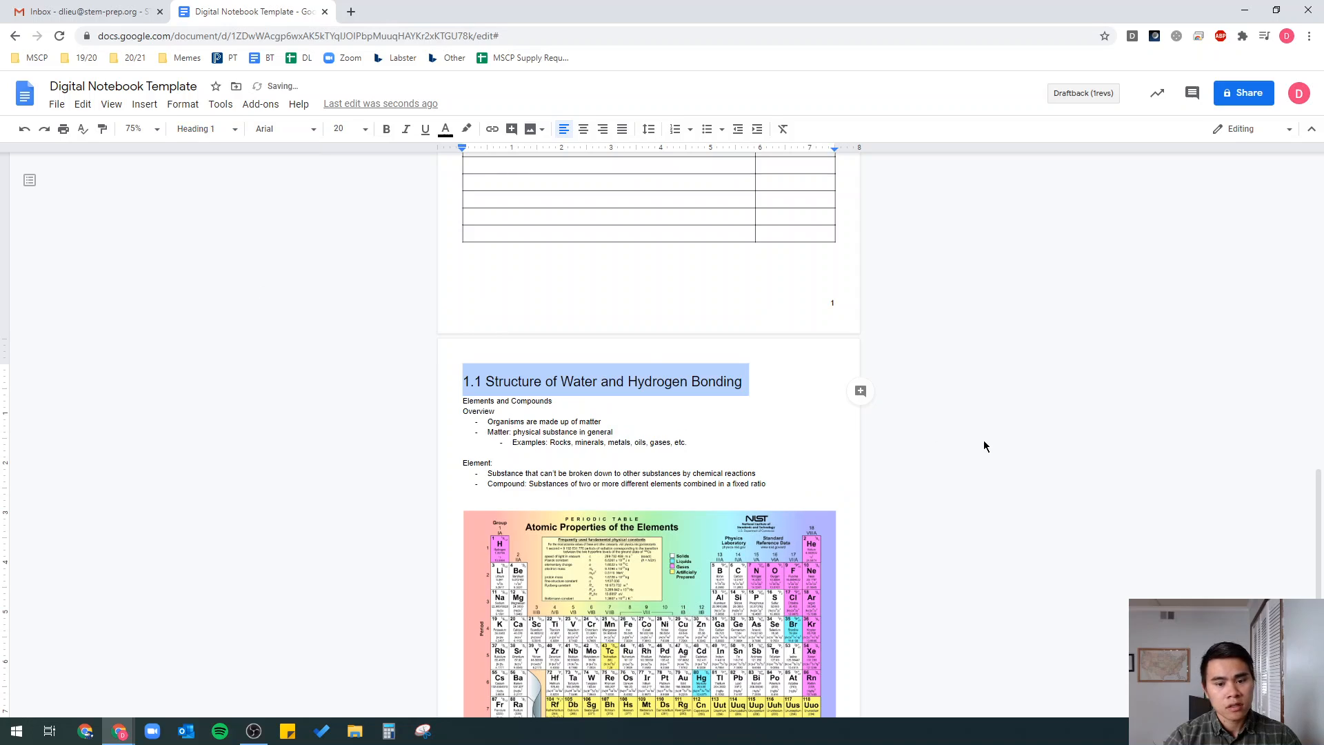
left_click(685, 392)
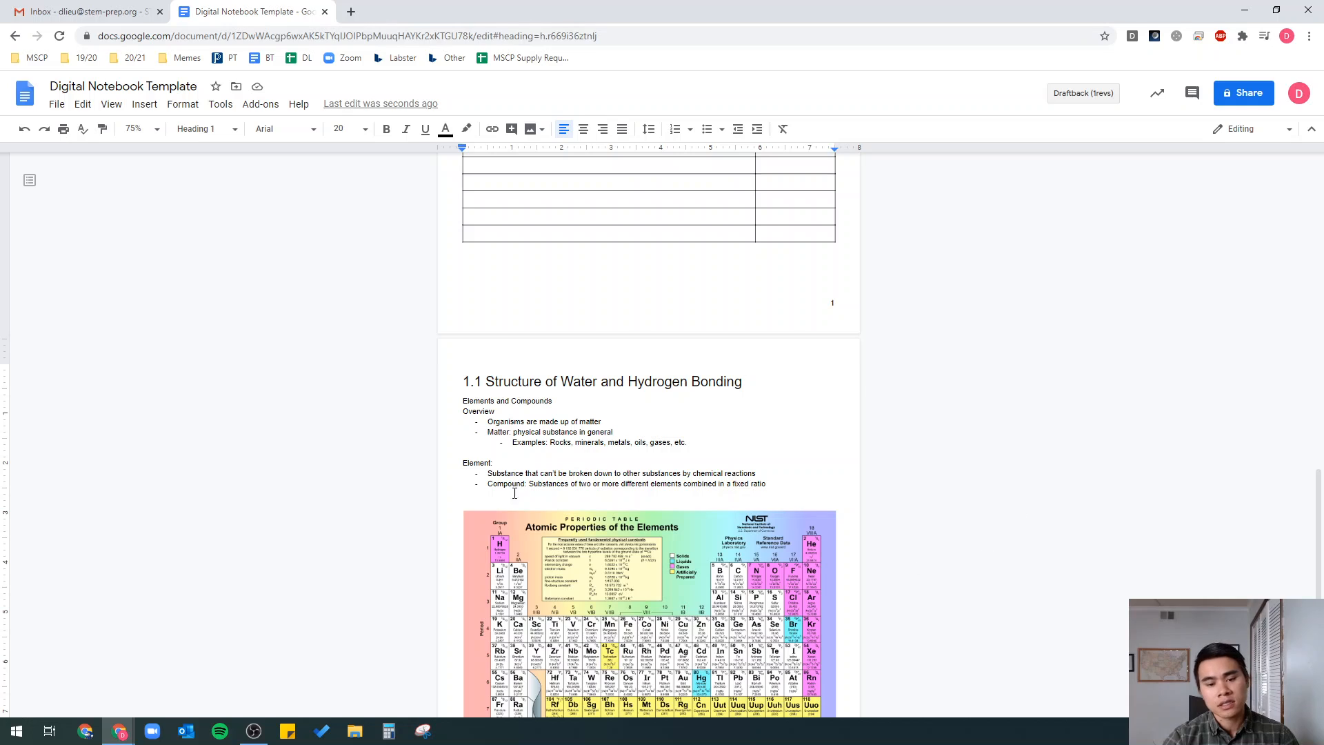
scroll(536, 399, "down", 3)
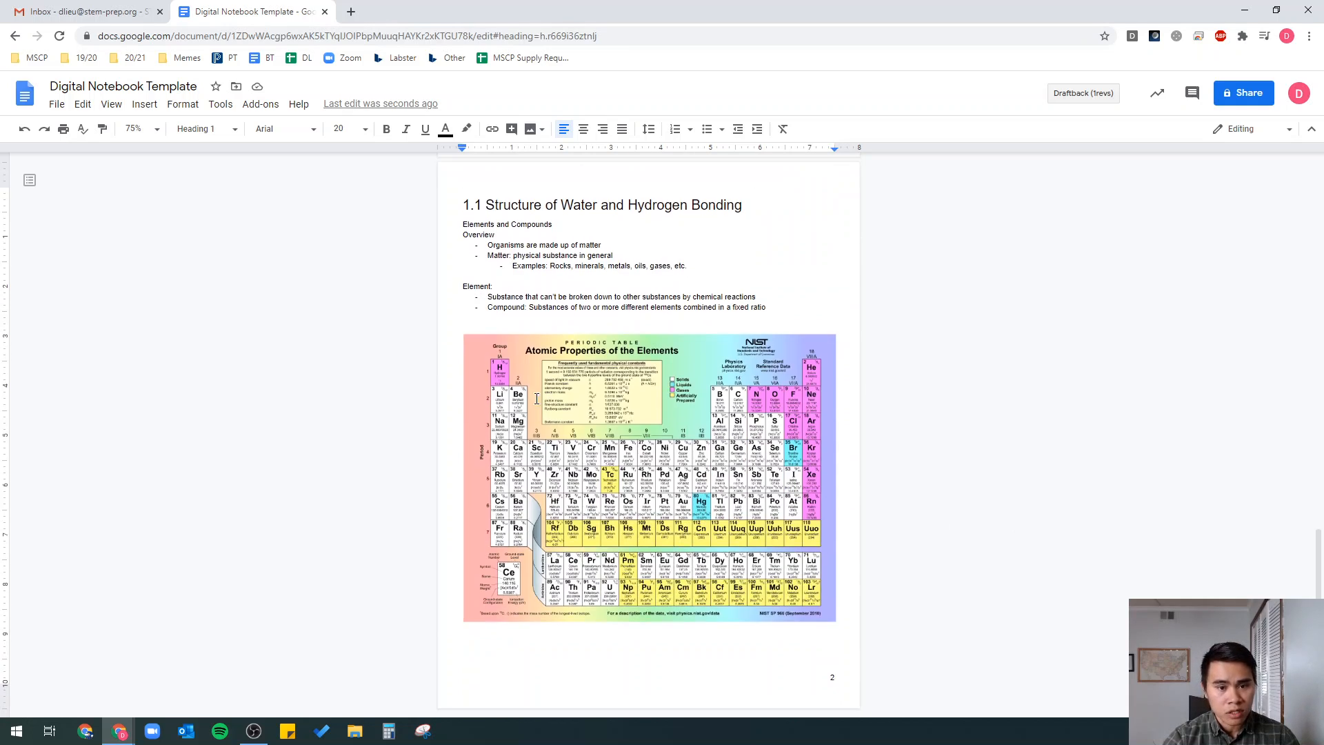
- Make 'Elements and Compounds' a Heading 2
triple_click(525, 231)
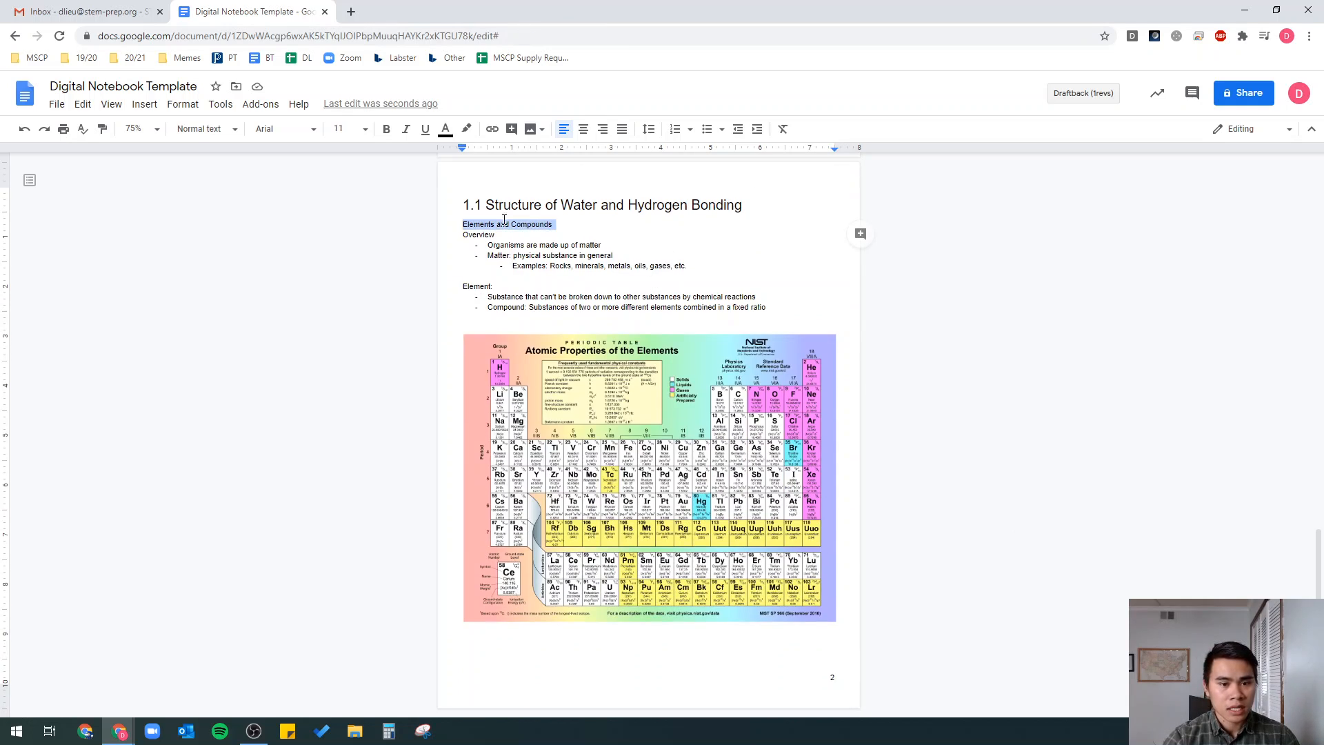
left_click(230, 131)
left_click(290, 330)
left_click(629, 234)
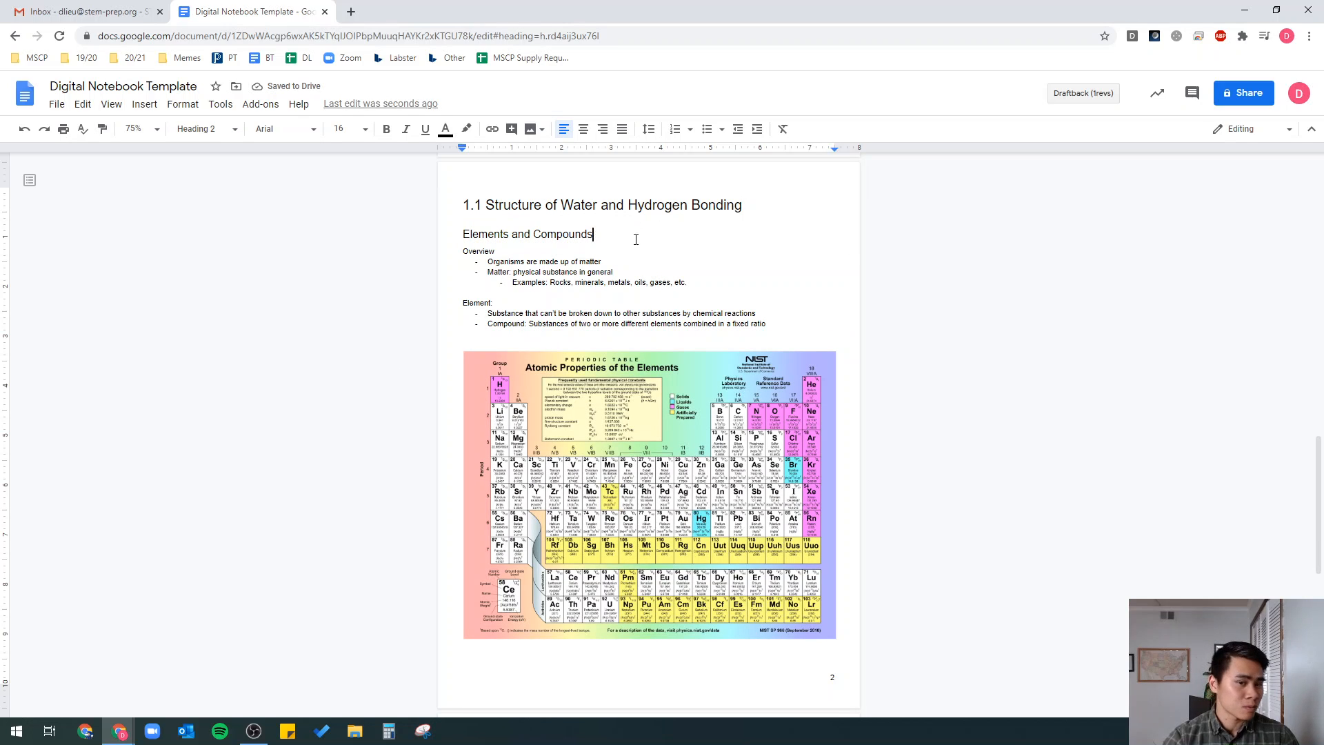
- Try bolding the subheading and bolding and underlining the 1.1 title
triple_click(574, 237)
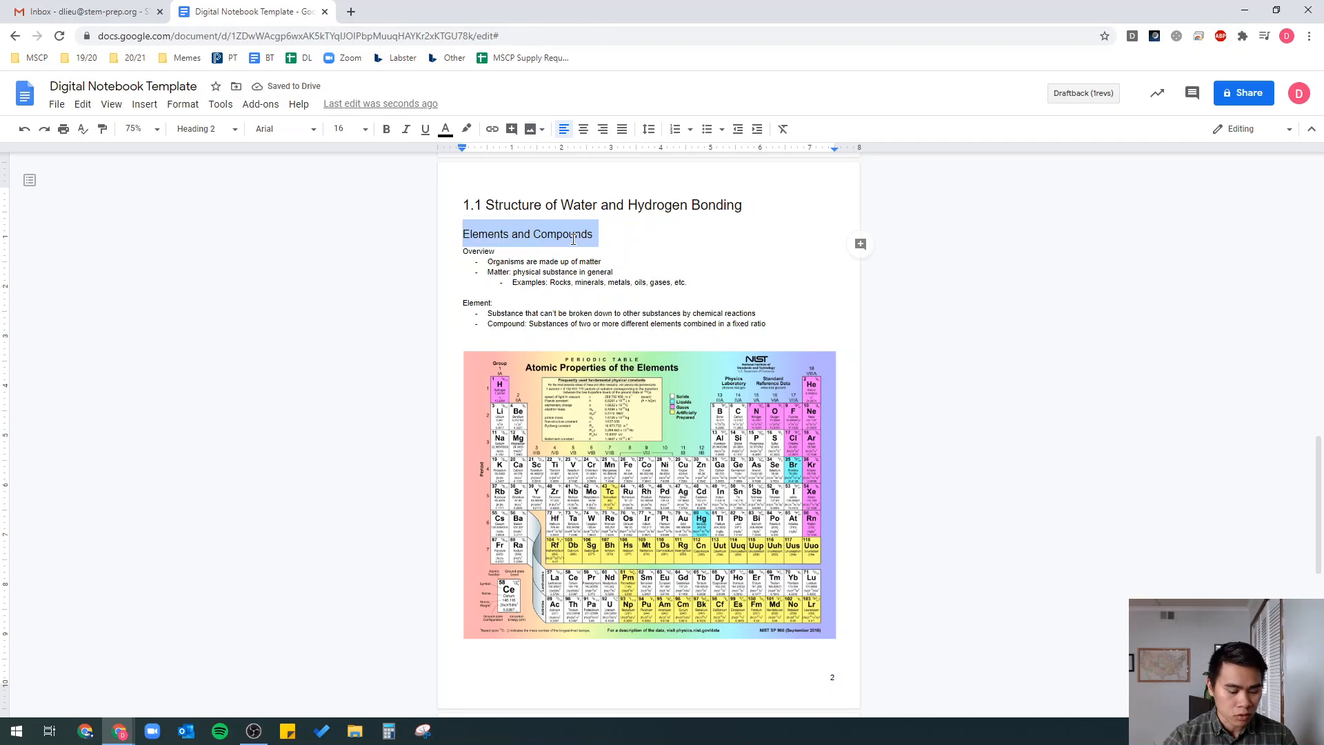
key("ctrl+b")
left_click(652, 205)
triple_click(652, 205)
key("ctrl+b")
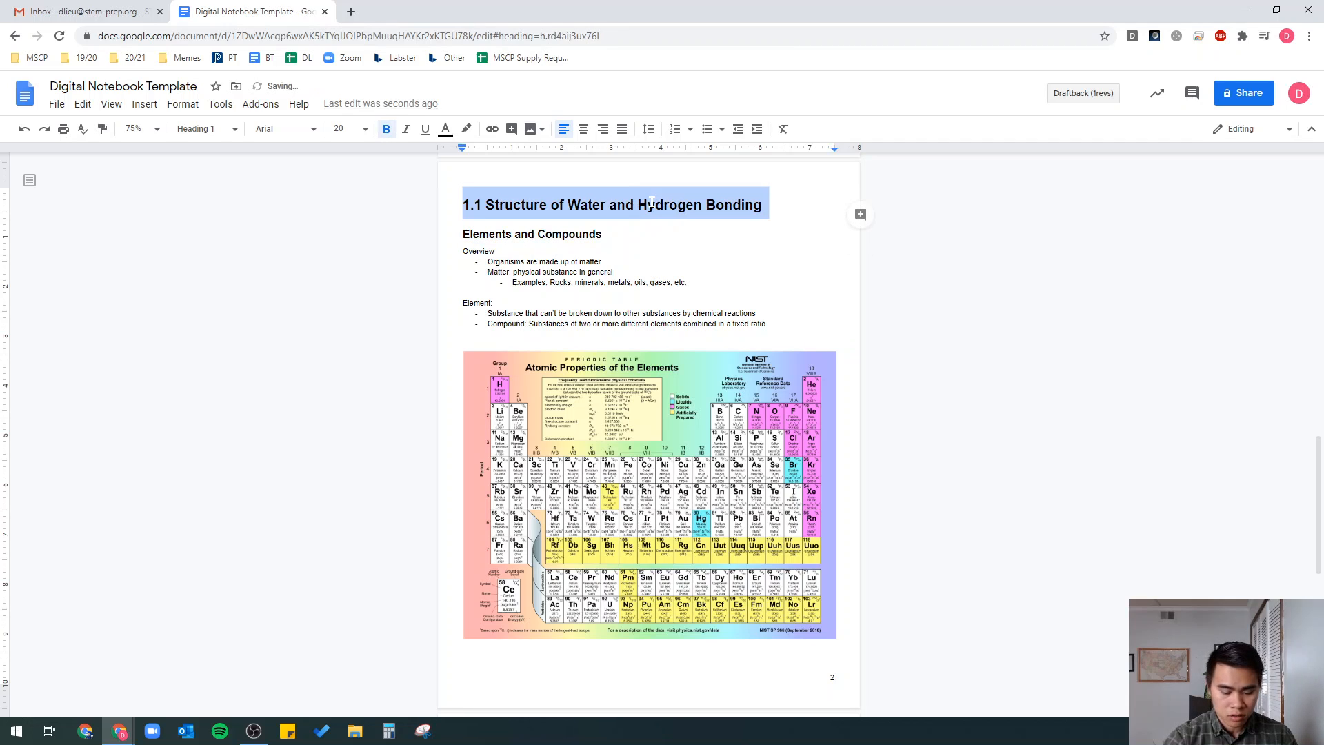
key("ctrl+u")
left_click(667, 254)
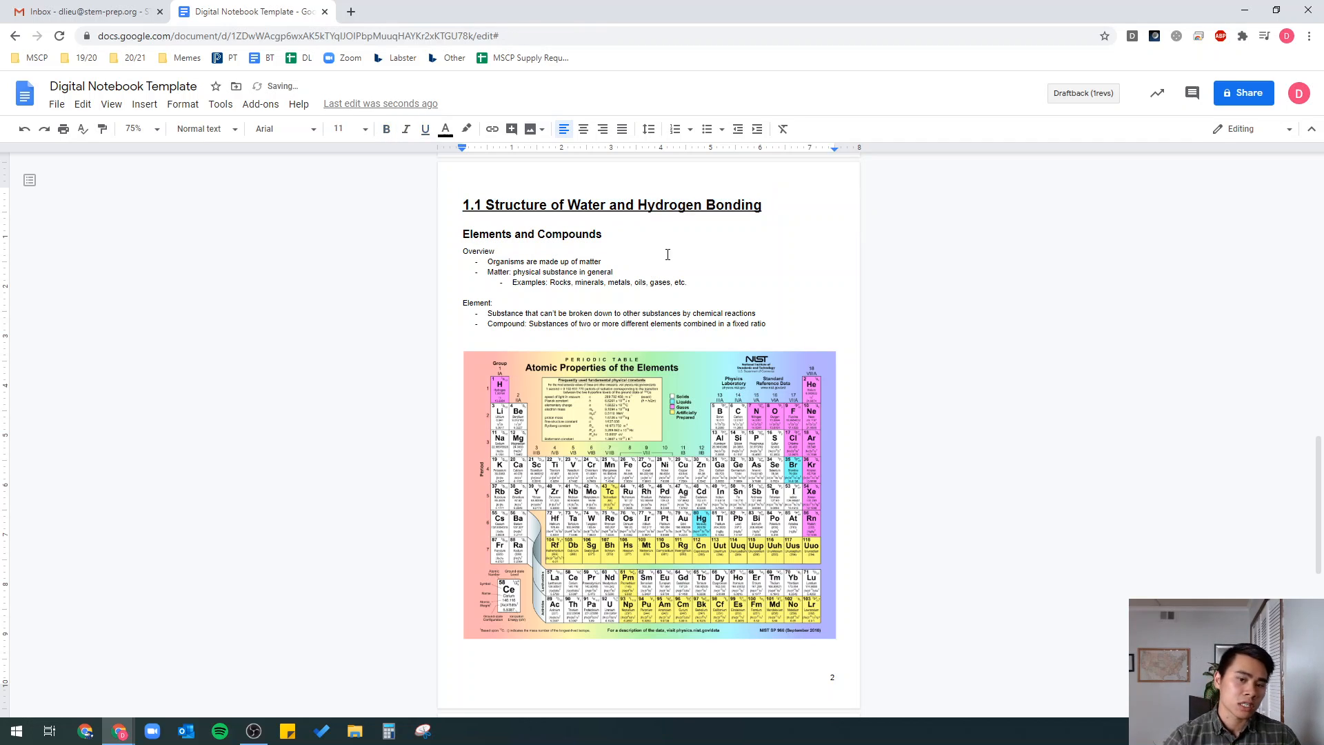
- Remove the bold and underline from both headings and check their styles
triple_click(654, 205)
key("ctrl+u")
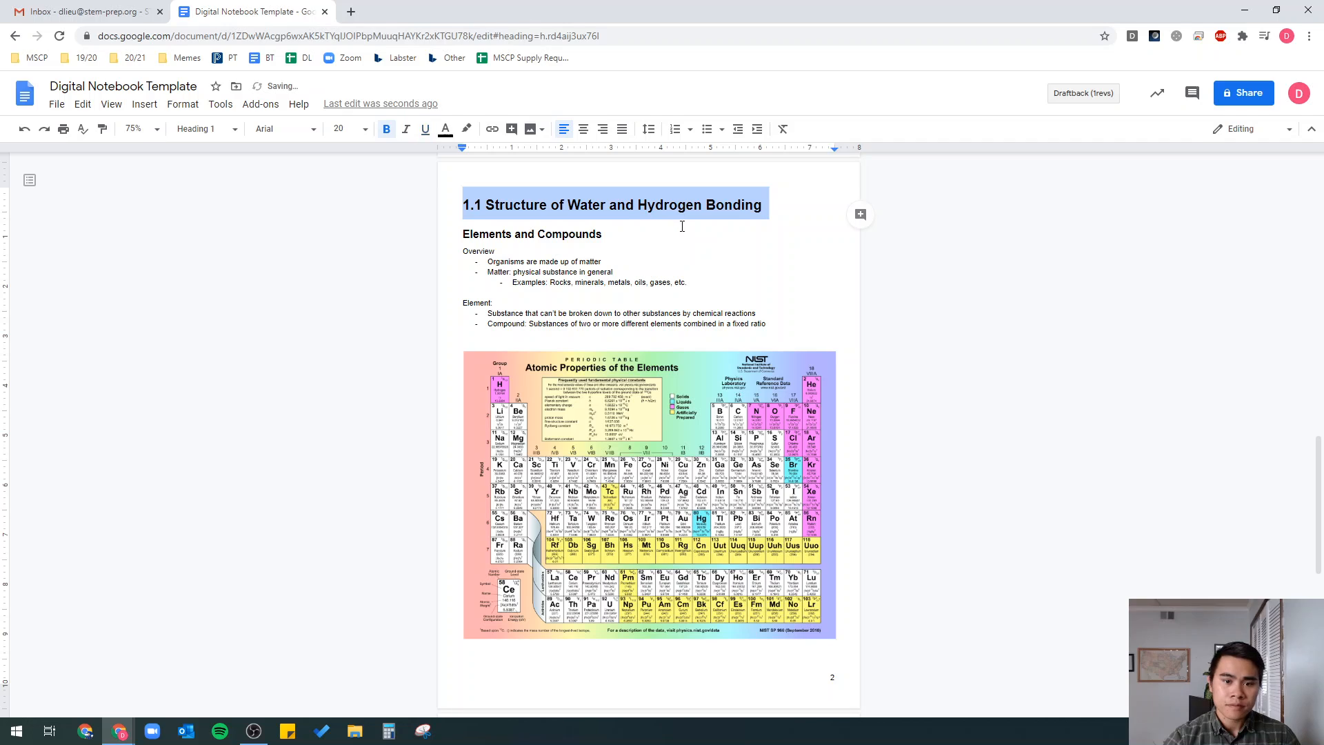
key("ctrl+b")
triple_click(683, 233)
key("ctrl+b")
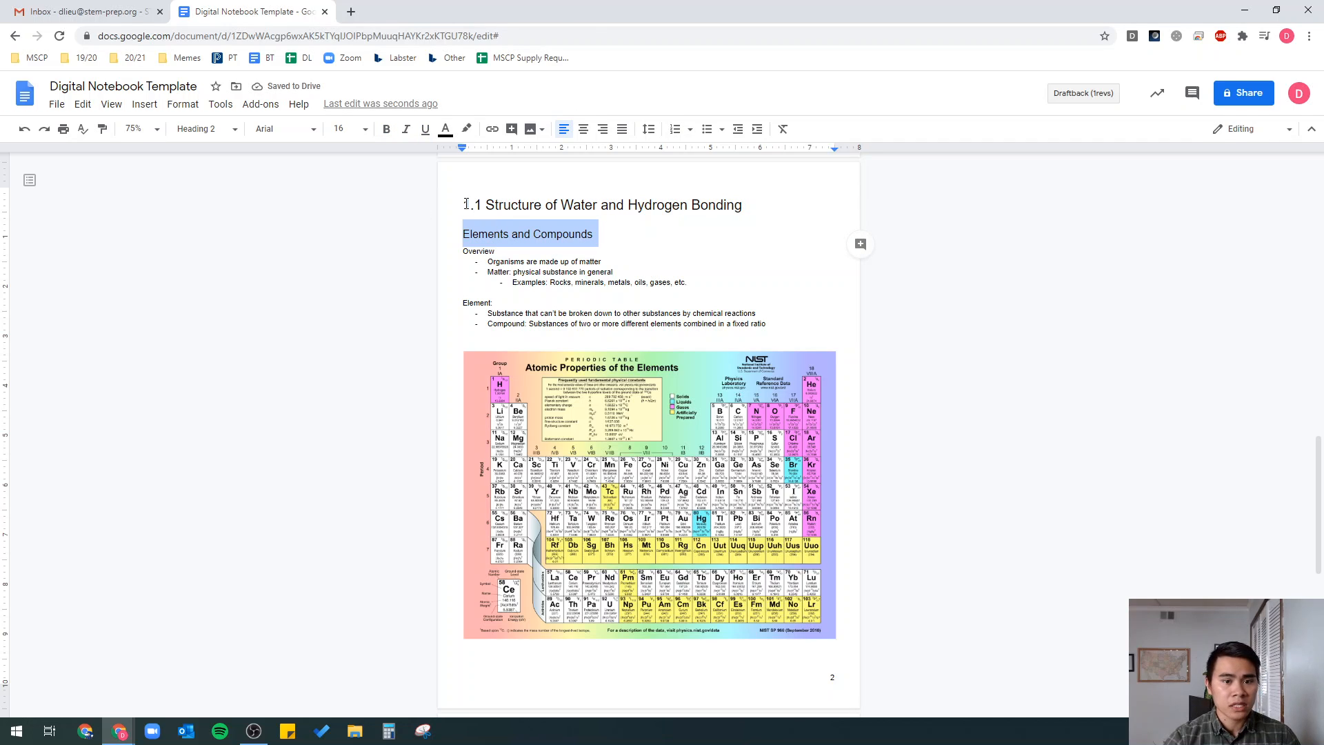
left_click_drag(466, 204, 747, 204)
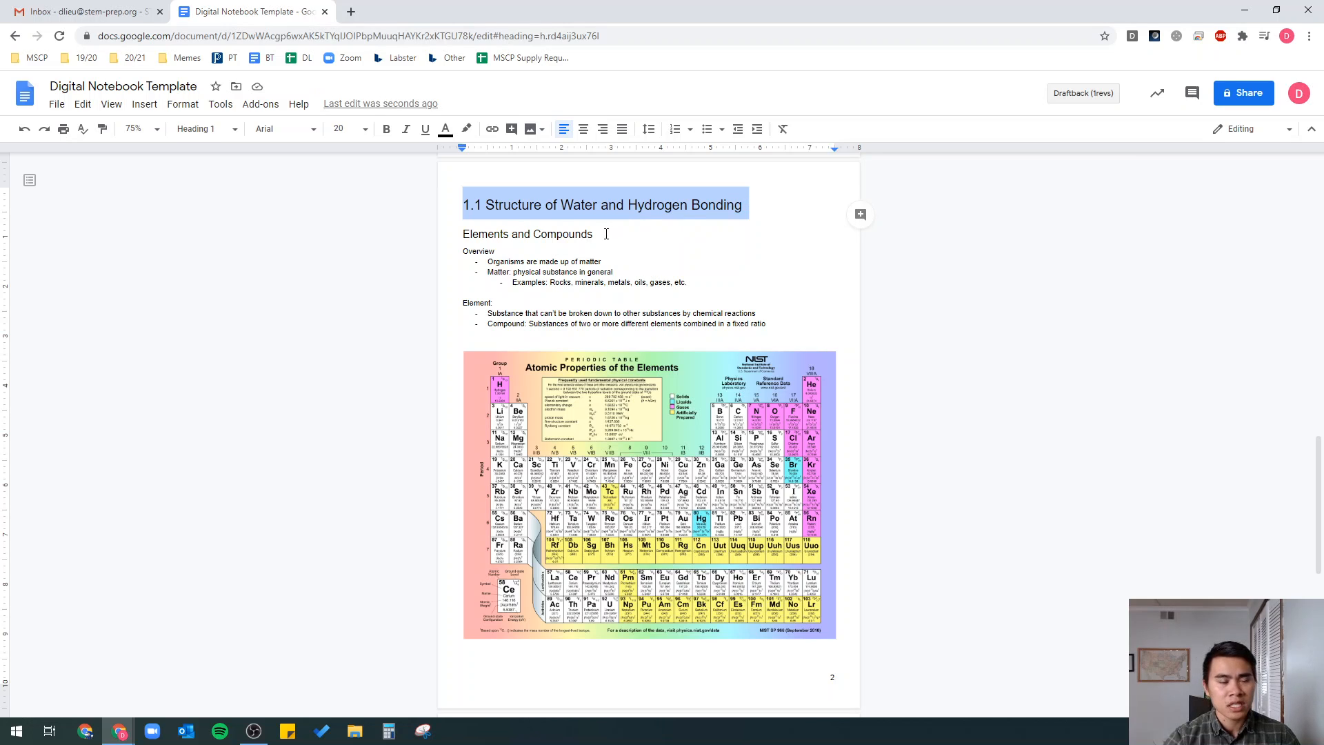
left_click_drag(595, 235, 460, 235)
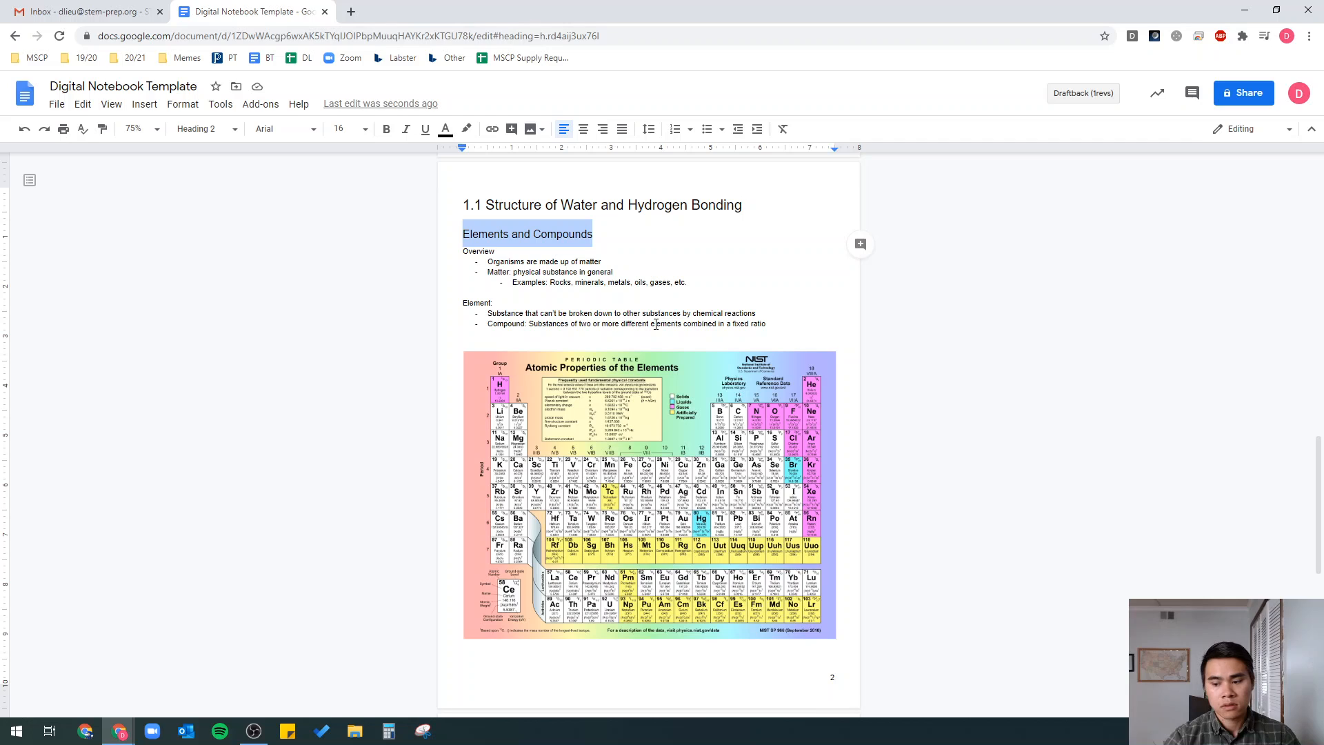
scroll(657, 325, "up", 3)
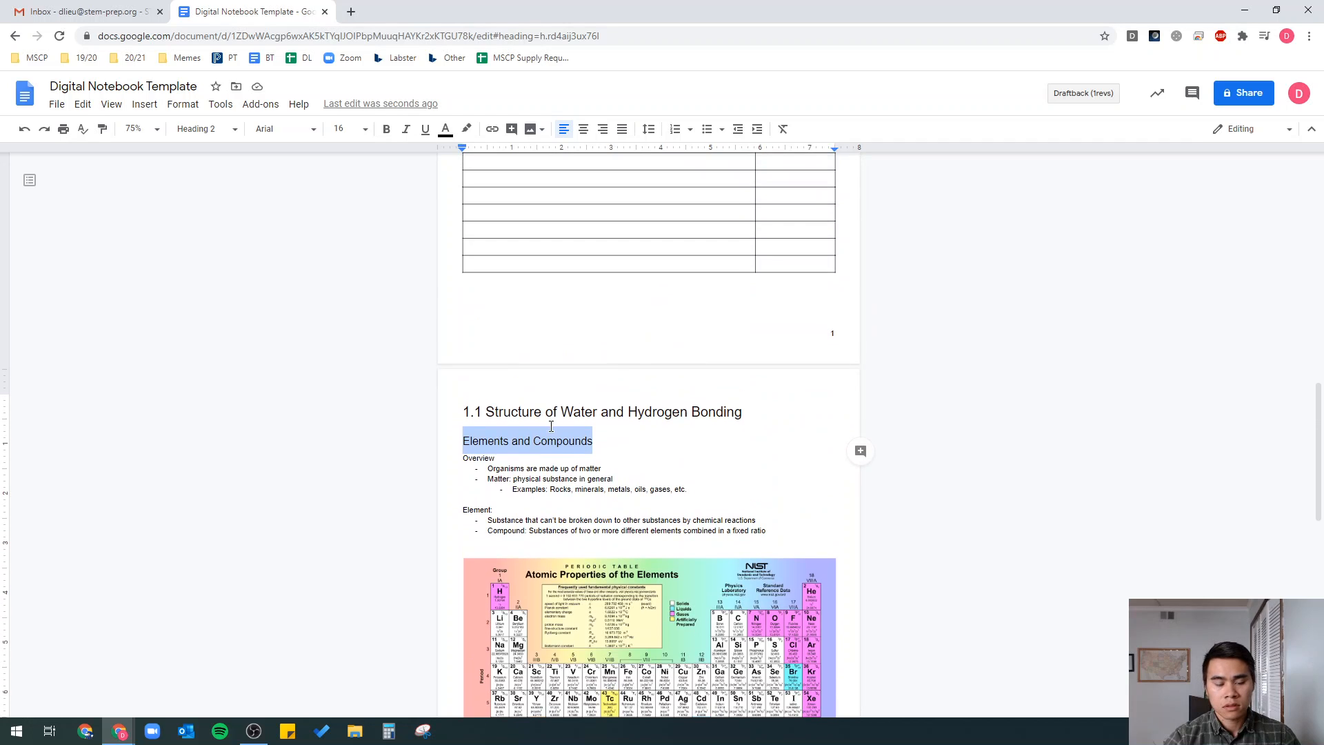
- Enter '1.1 Structure of Water and Hydrogen Bonding' in the first Topic row of the Table of Contents
scroll(570, 428, "up", 6)
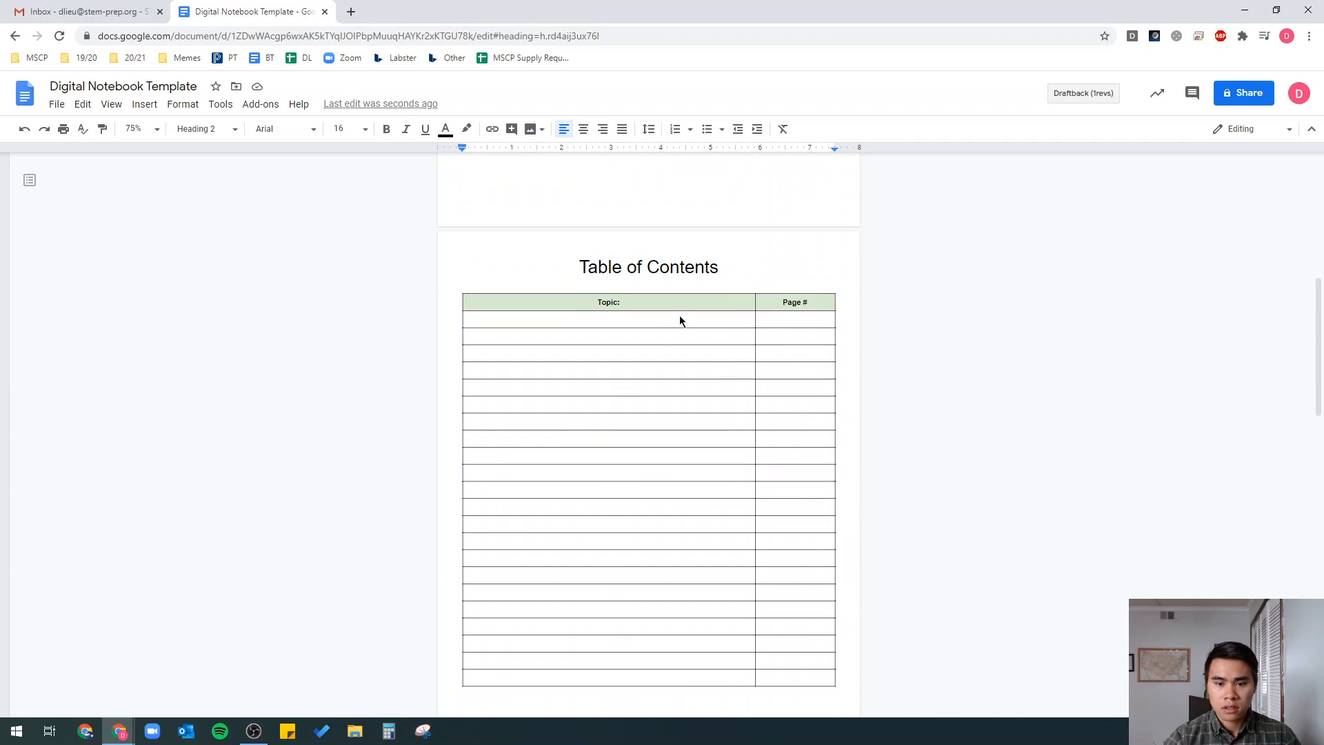
left_click(680, 320)
scroll(773, 343, "down", 4)
key("alt+Tab")
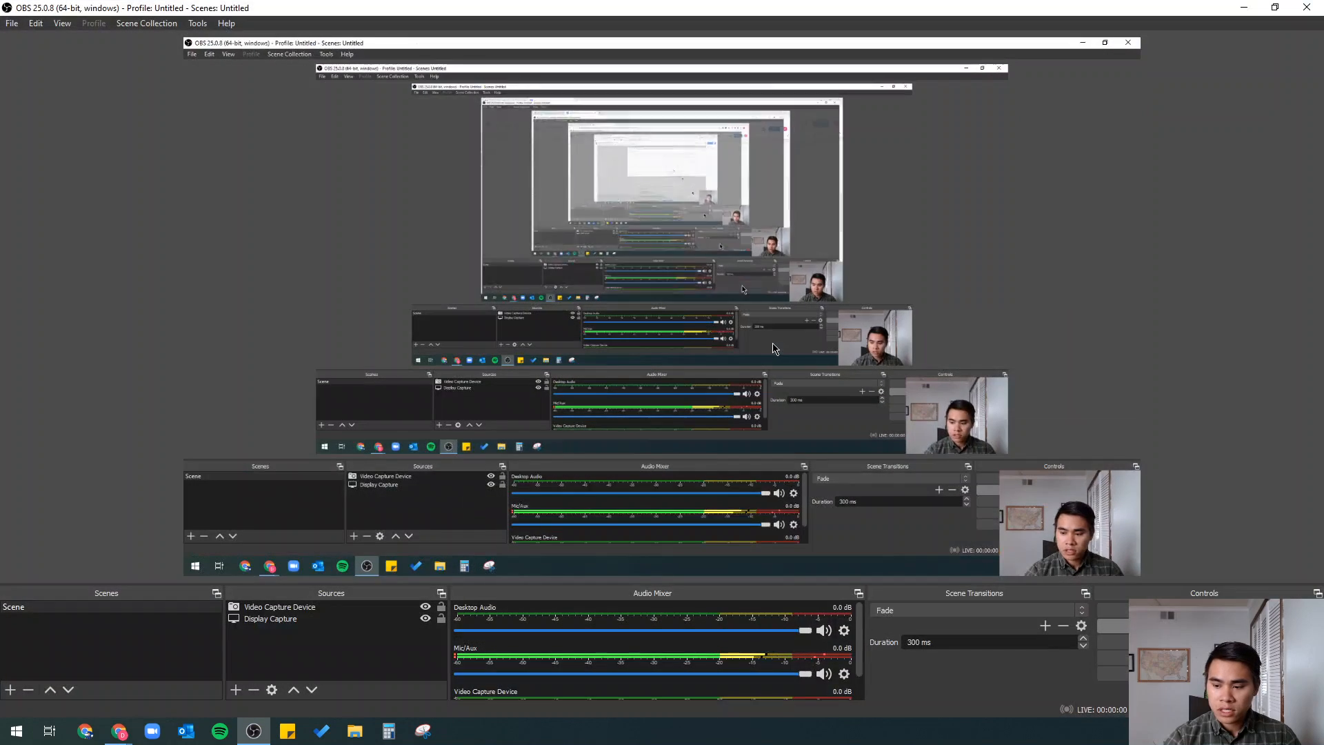
key("alt+Tab")
scroll(542, 294, "up", 3)
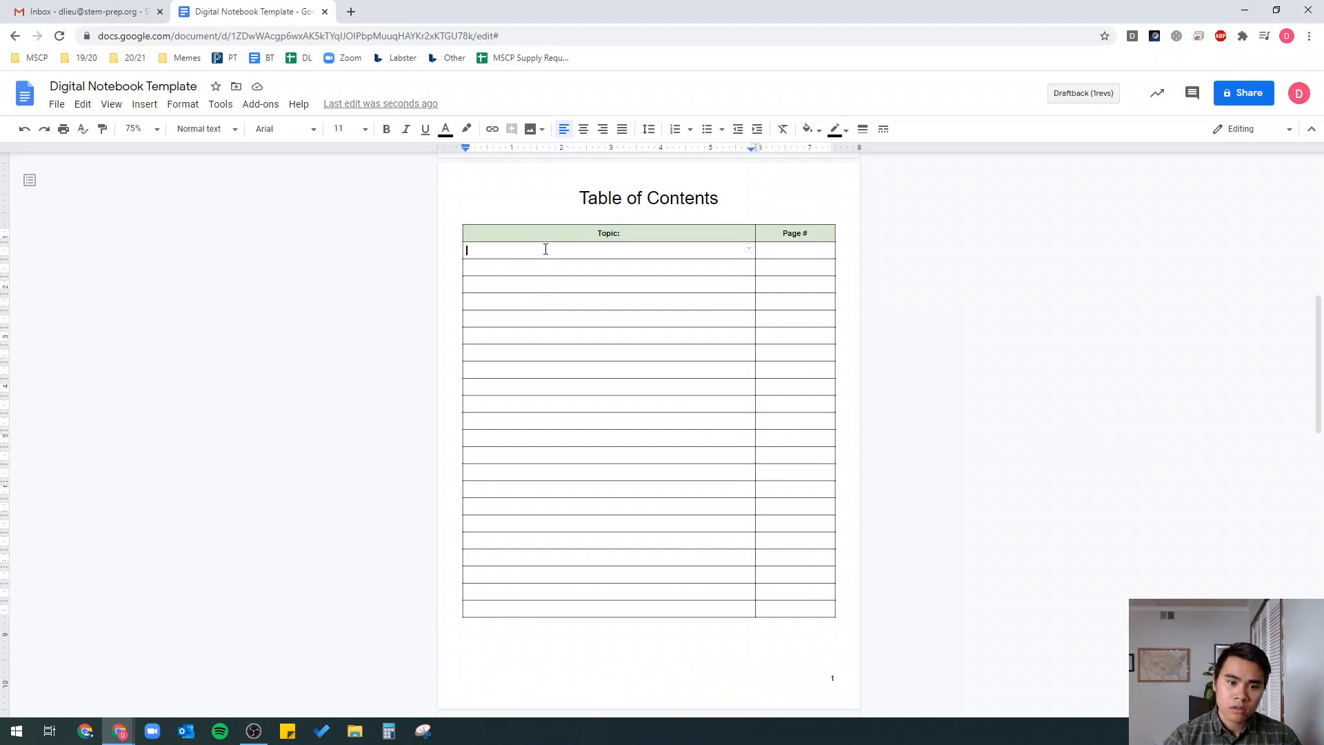
scroll(490, 352, "down", 6)
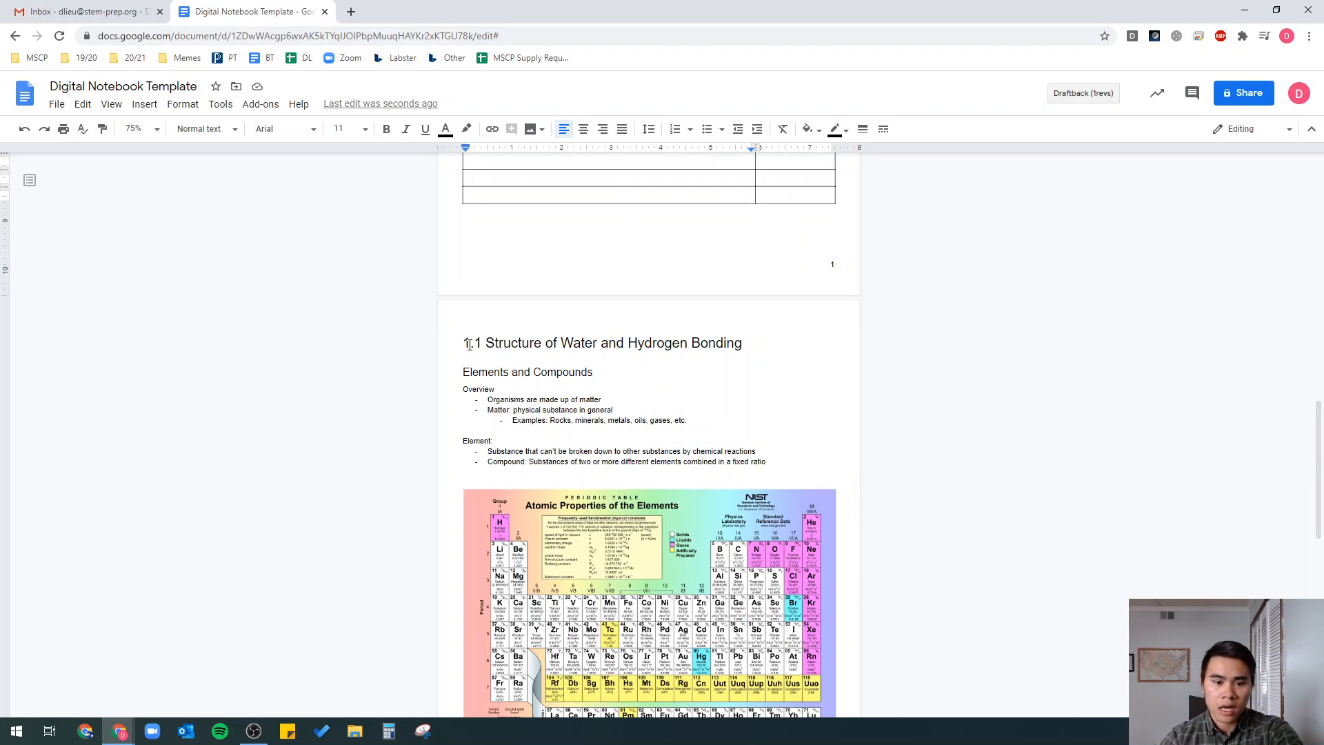
scroll(491, 331, "up", 5)
type("1.")
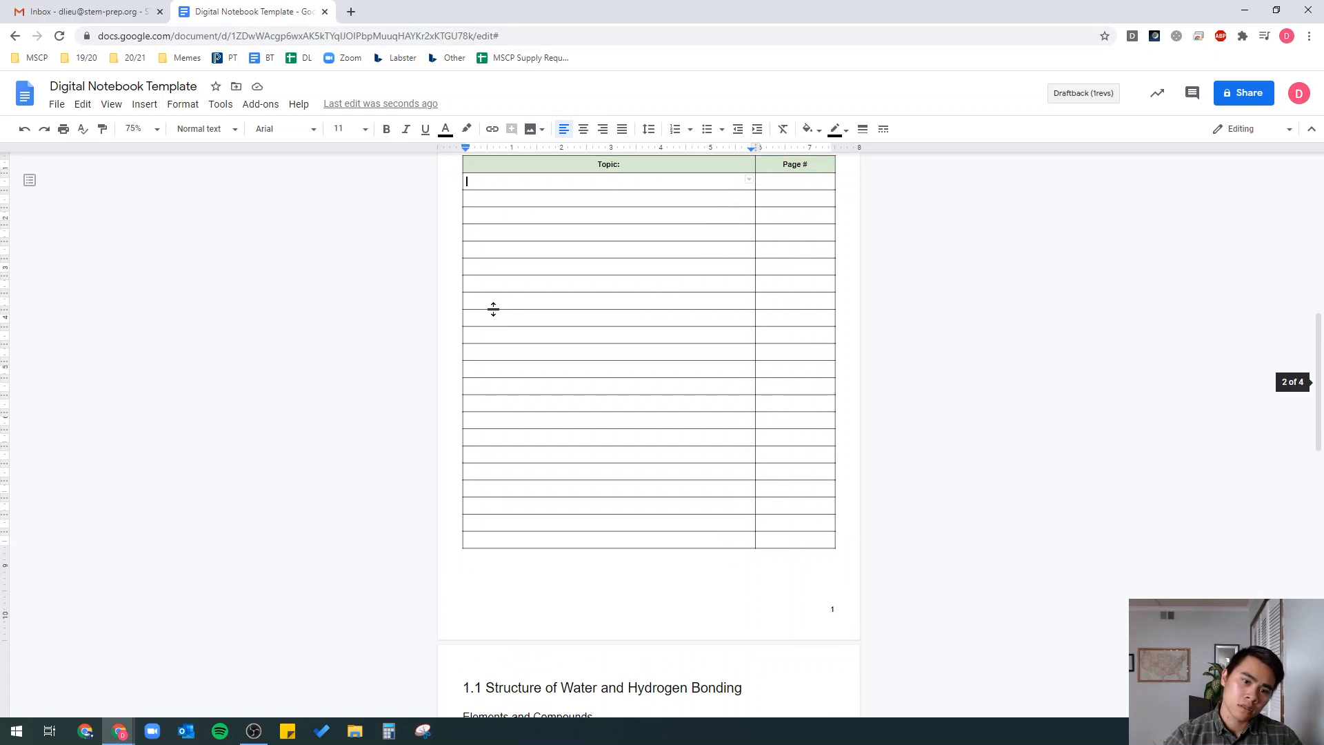
type("1 Struc")
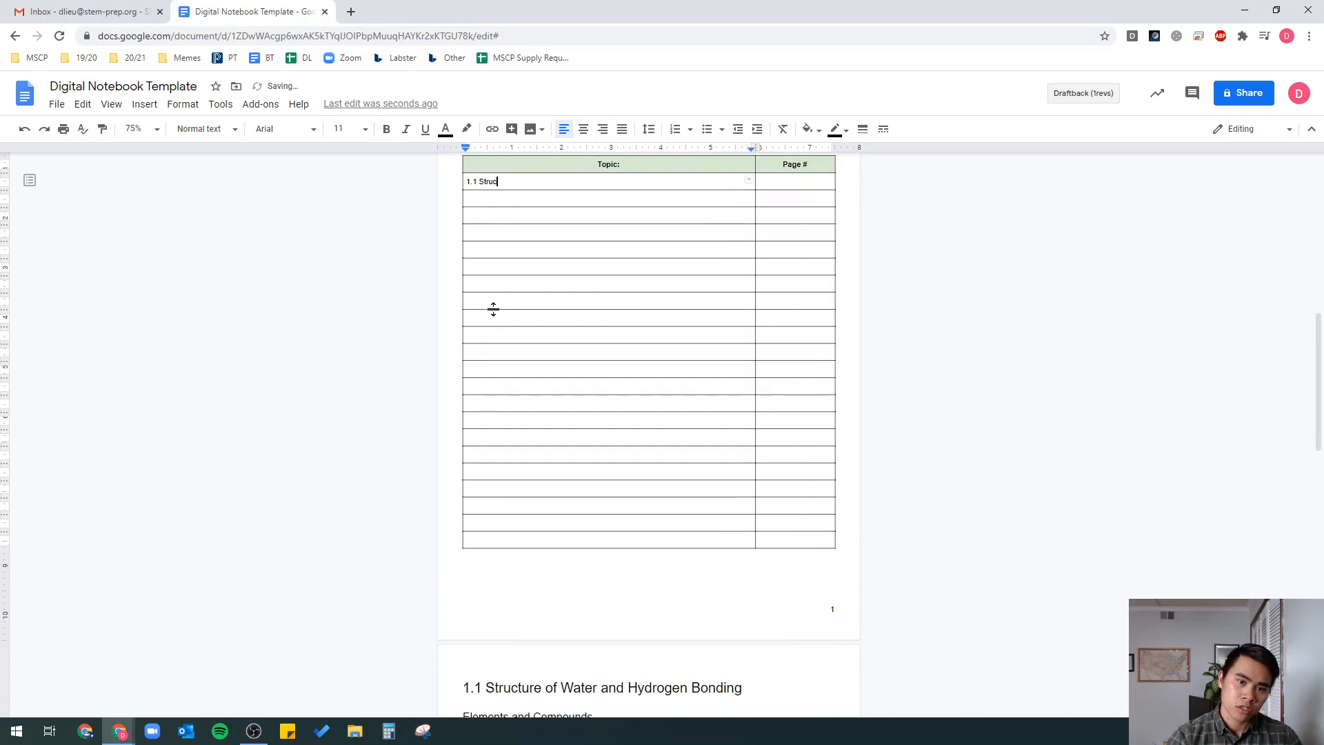
type("ture of Wat")
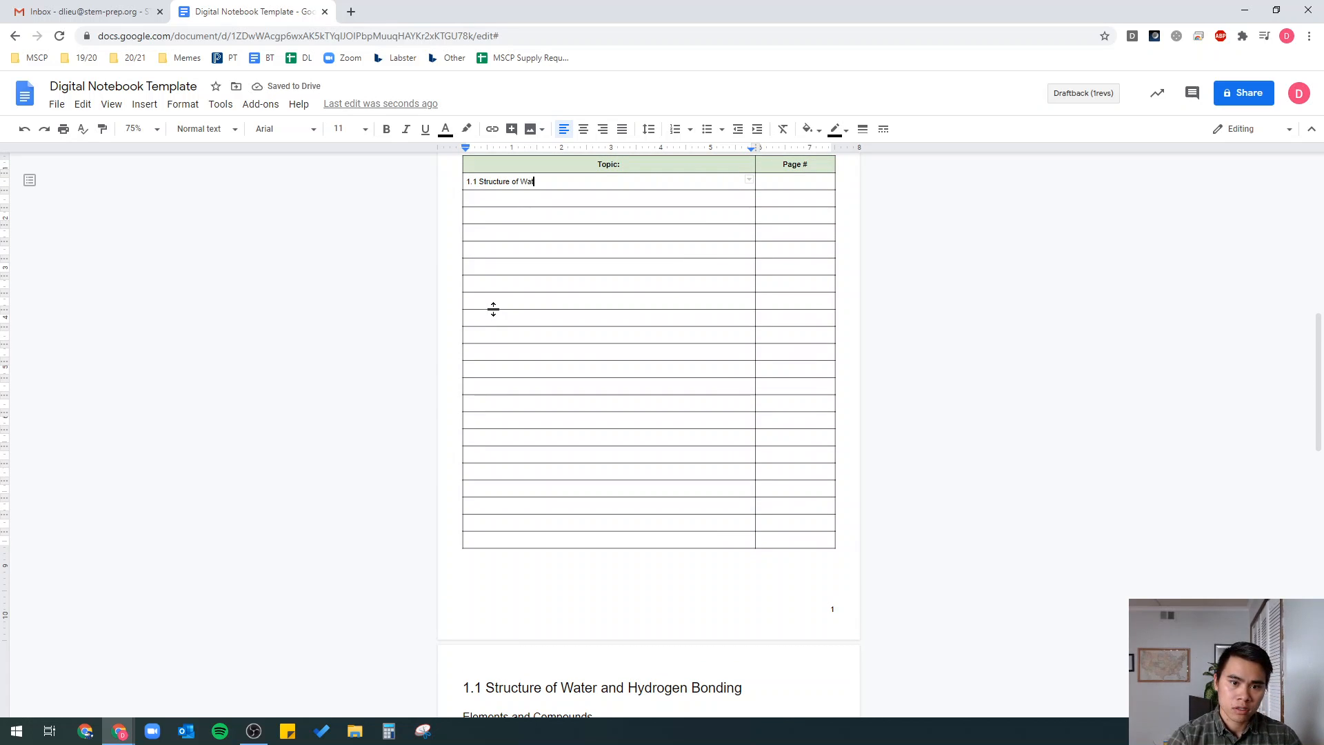
type("er and Hydrogen Bonding")
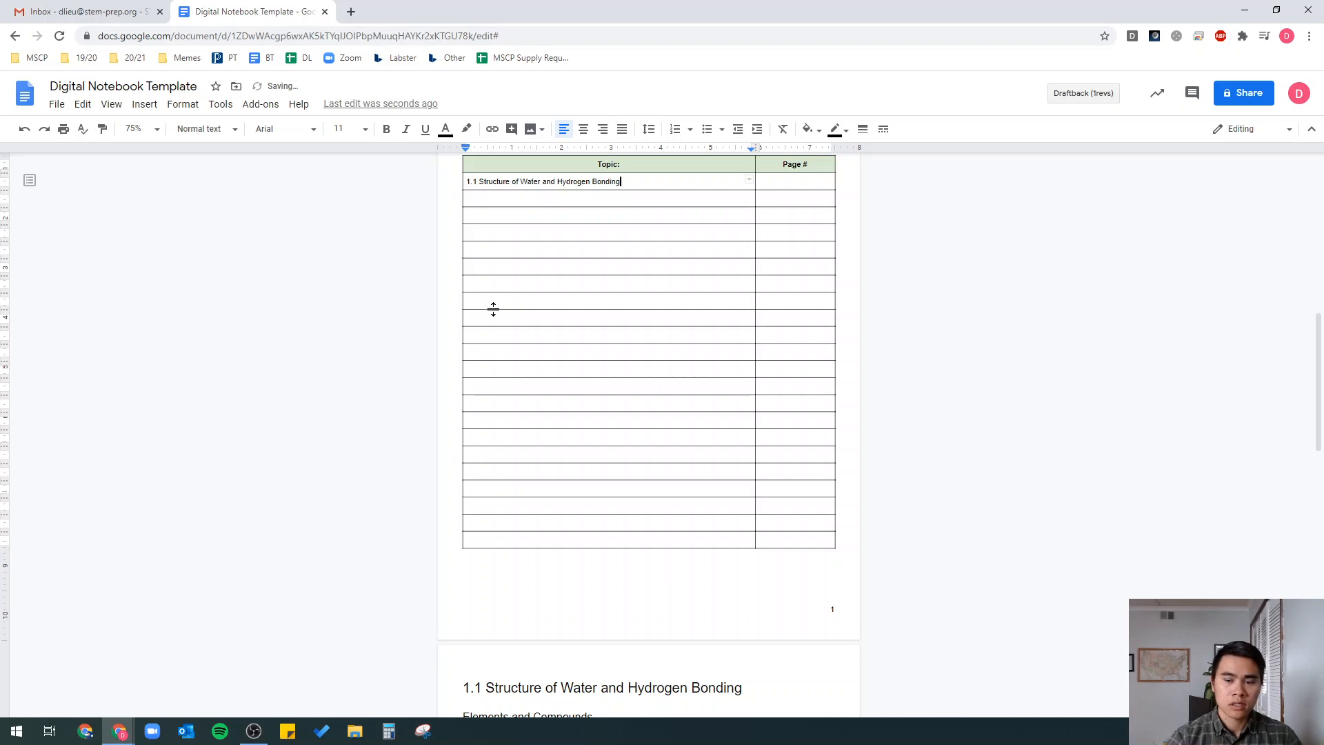
scroll(535, 561, "down", 4)
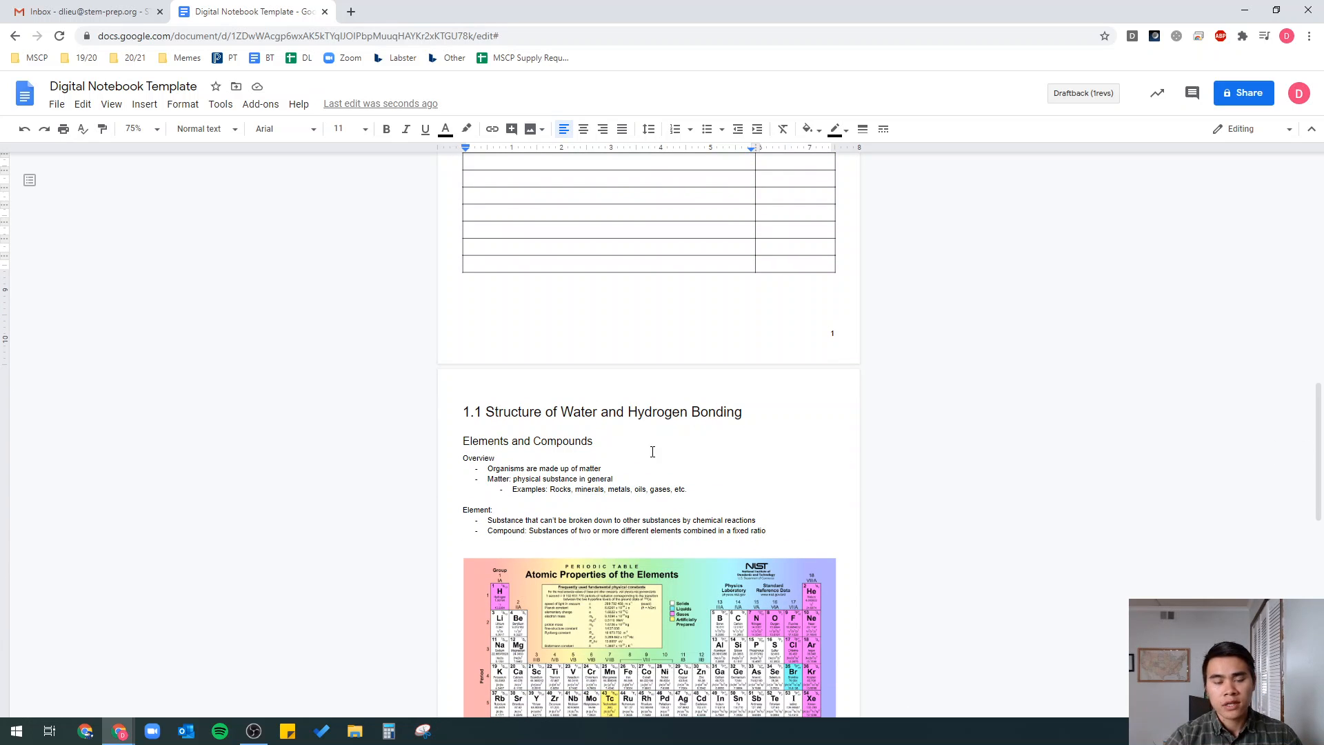
scroll(652, 452, "up", 4)
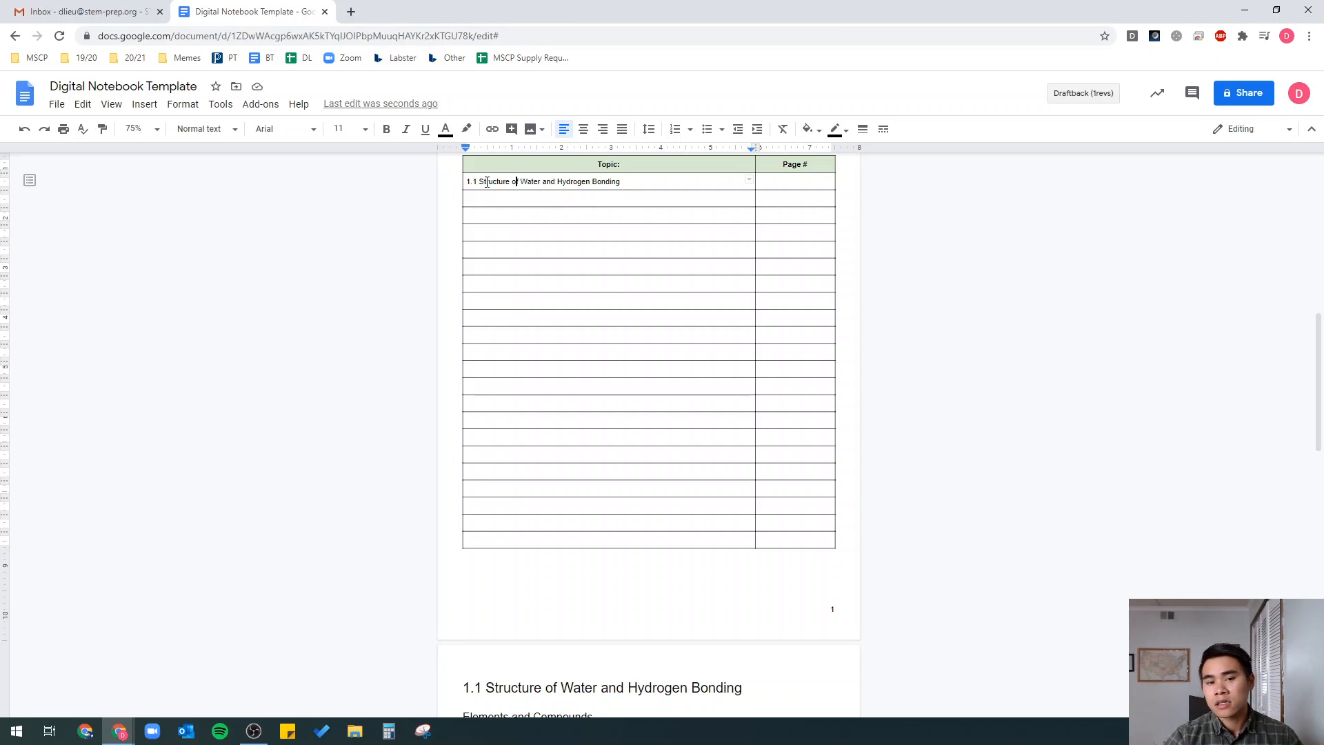
- Enter 'Elements and Compounds' in the second Topic row
left_click(518, 181)
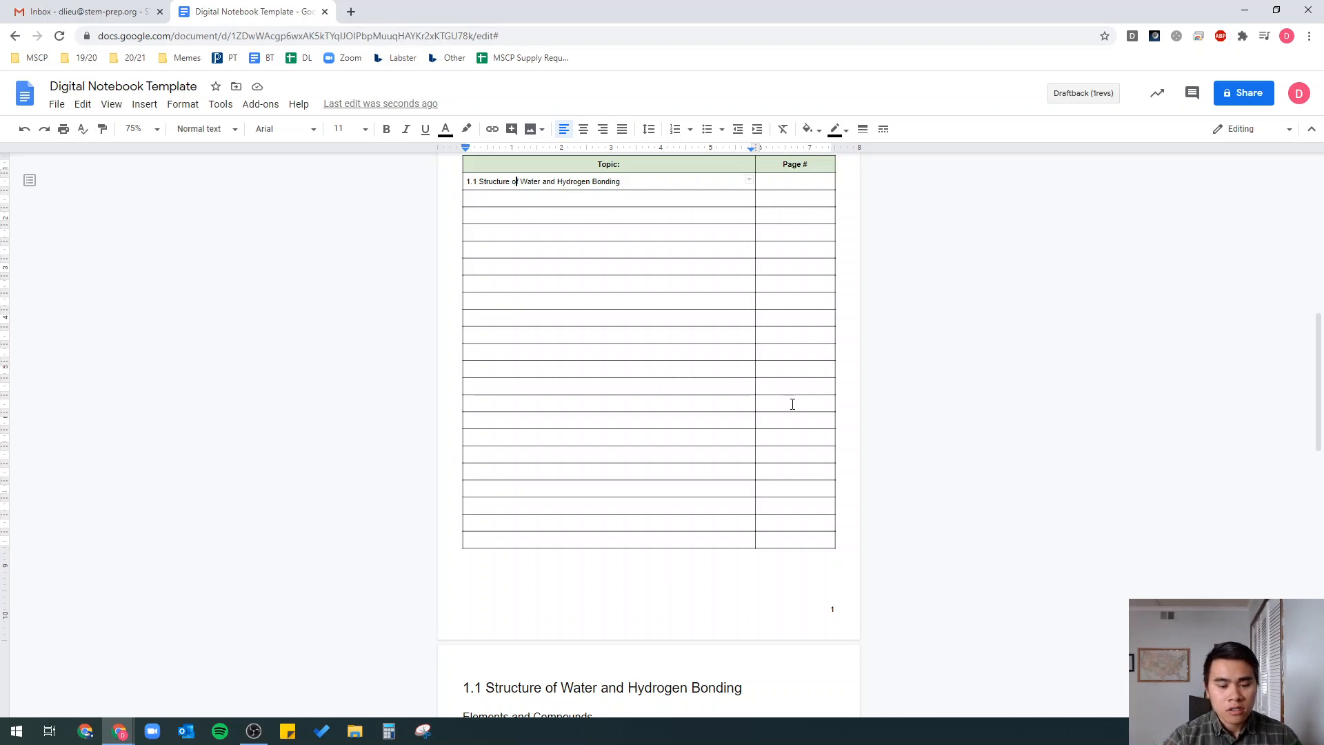
scroll(792, 404, "down", 2)
left_click(481, 579)
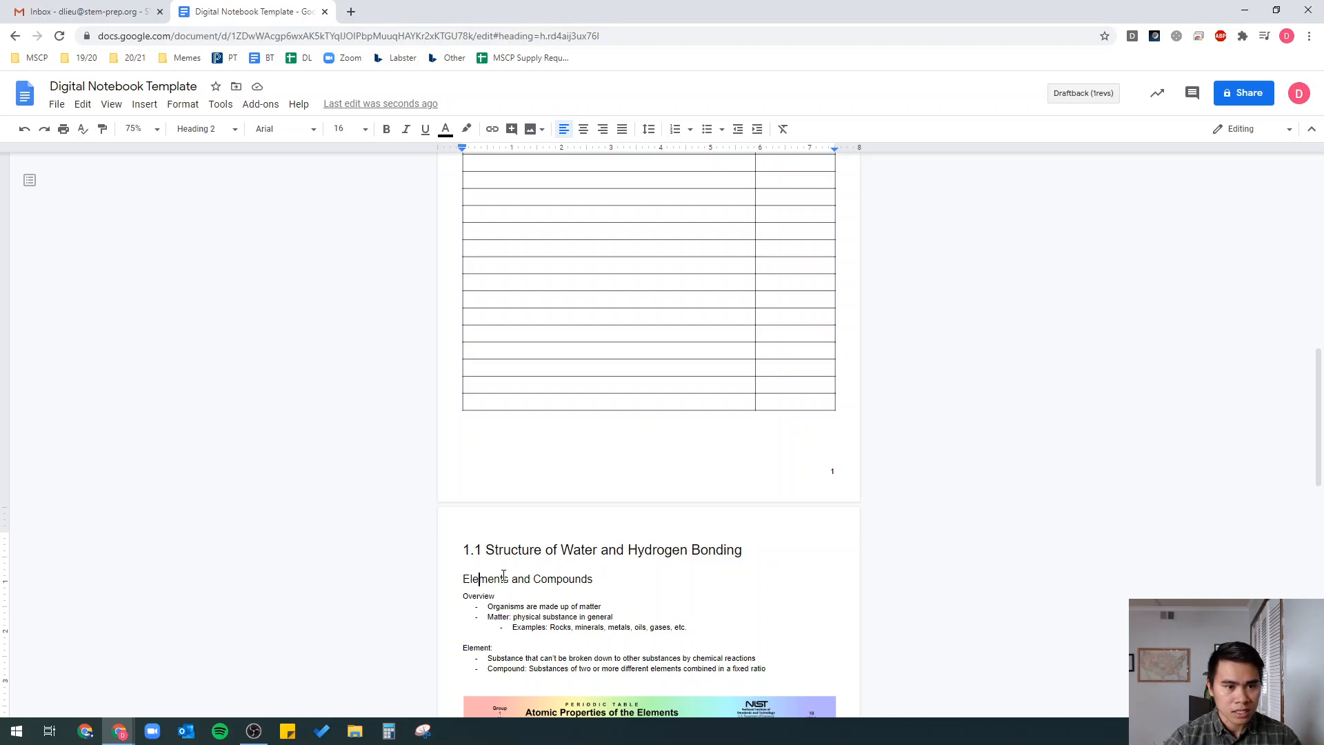
scroll(560, 486, "up", 7)
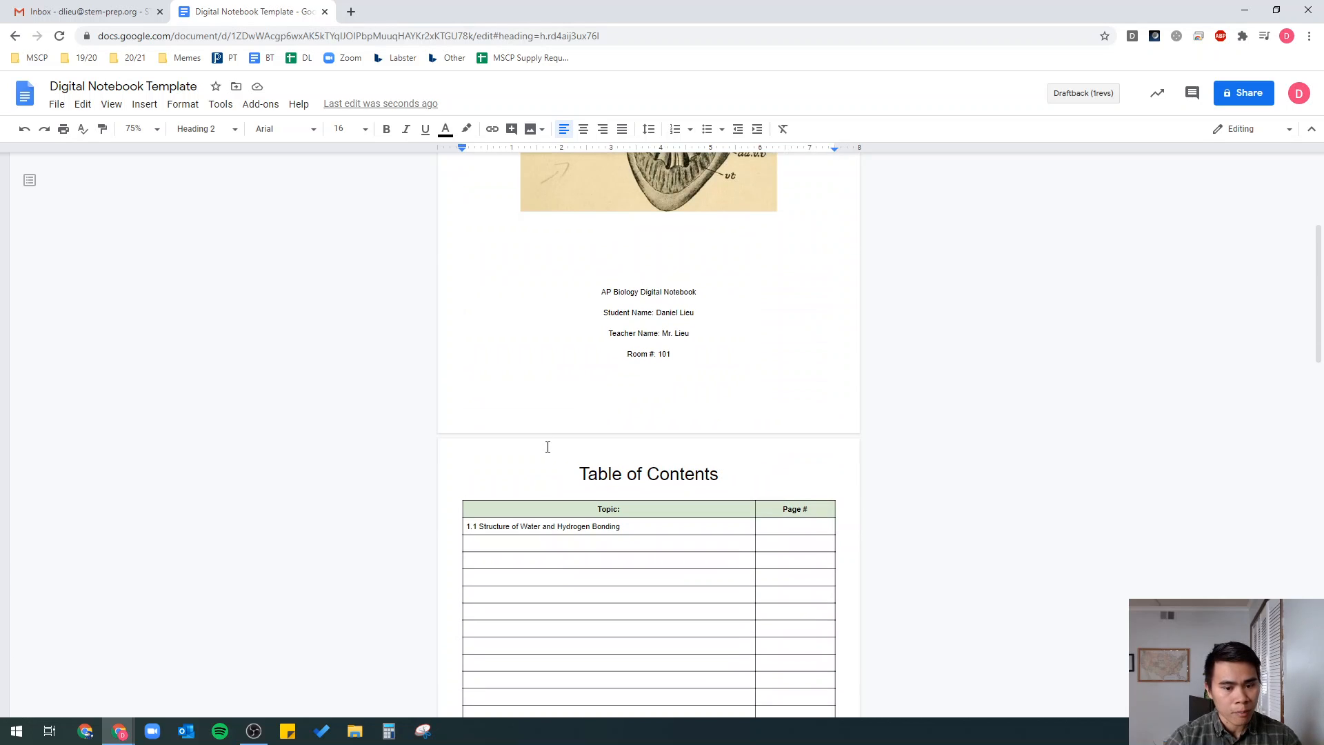
left_click(525, 548)
scroll(573, 541, "down", 3)
type("Elem")
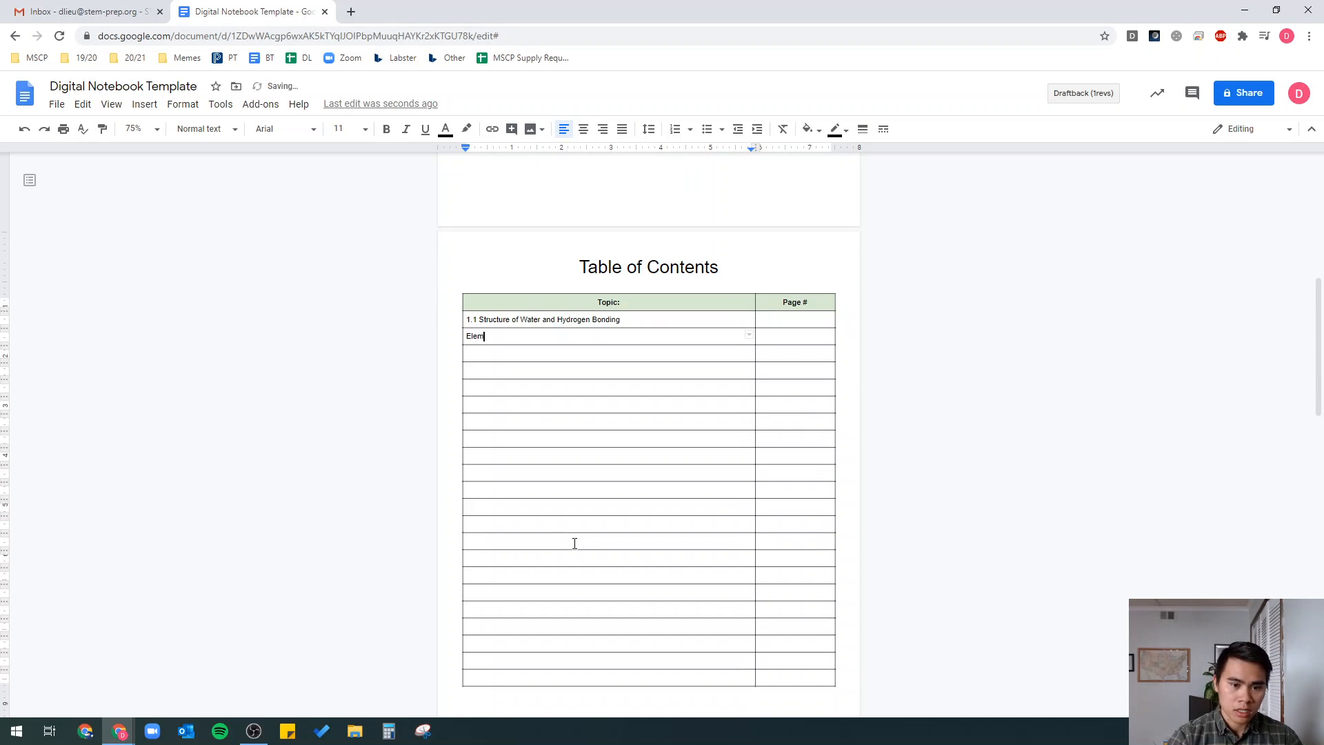
type("ents and Compounds")
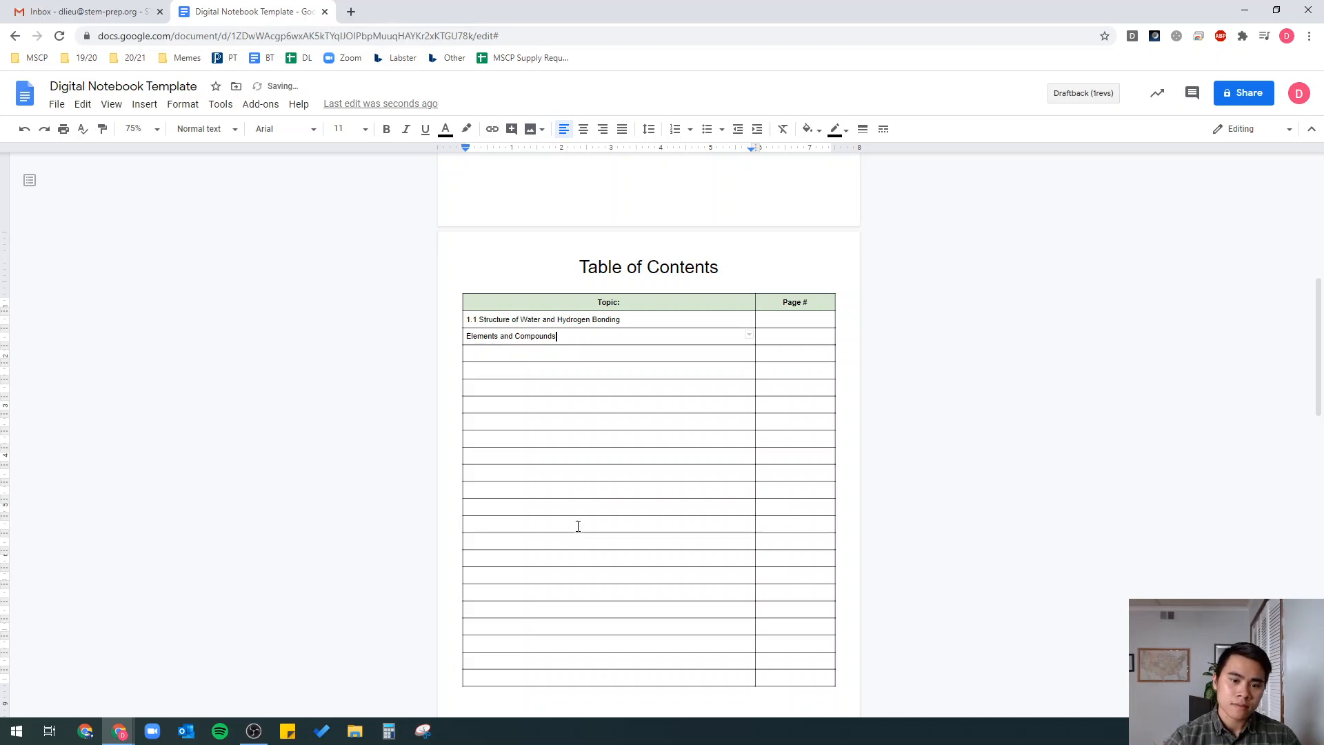
scroll(576, 526, "down", 3)
scroll(689, 467, "up", 3)
scroll(689, 466, "down", 3)
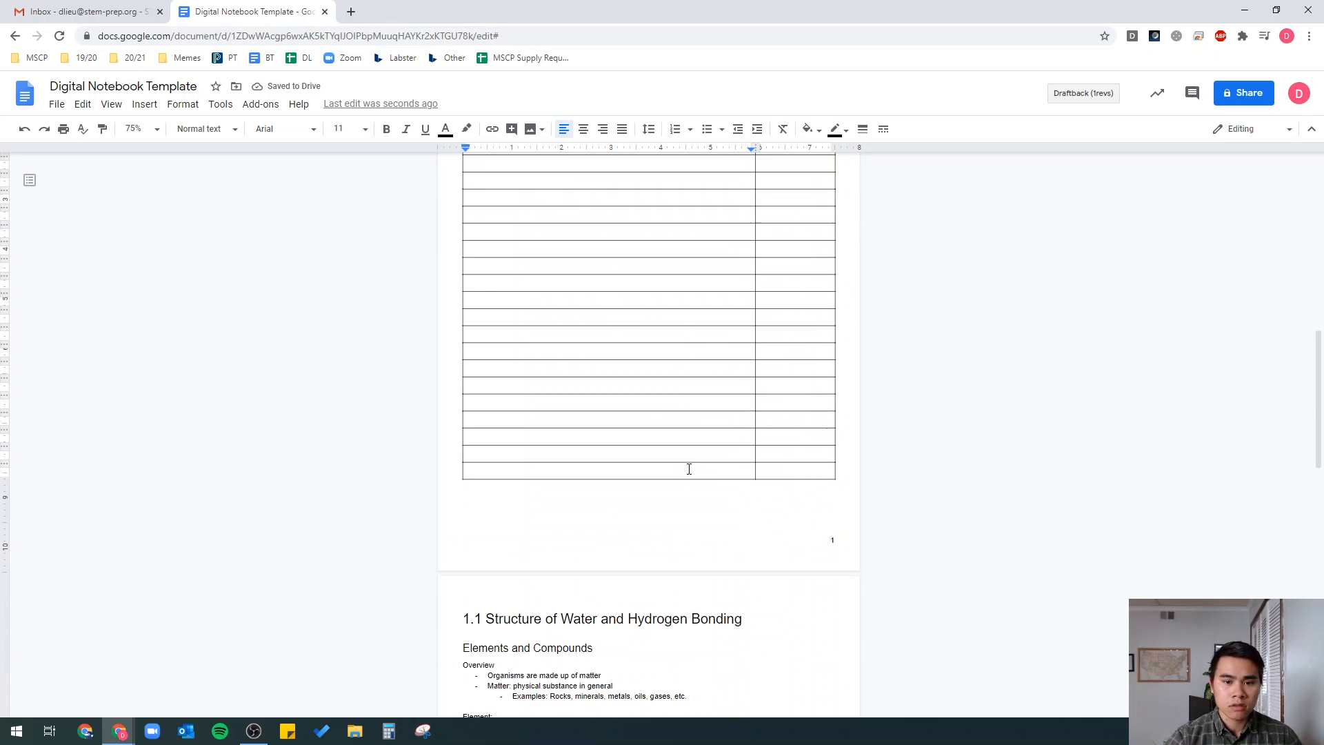
scroll(689, 467, "up", 2)
scroll(689, 468, "up", 1)
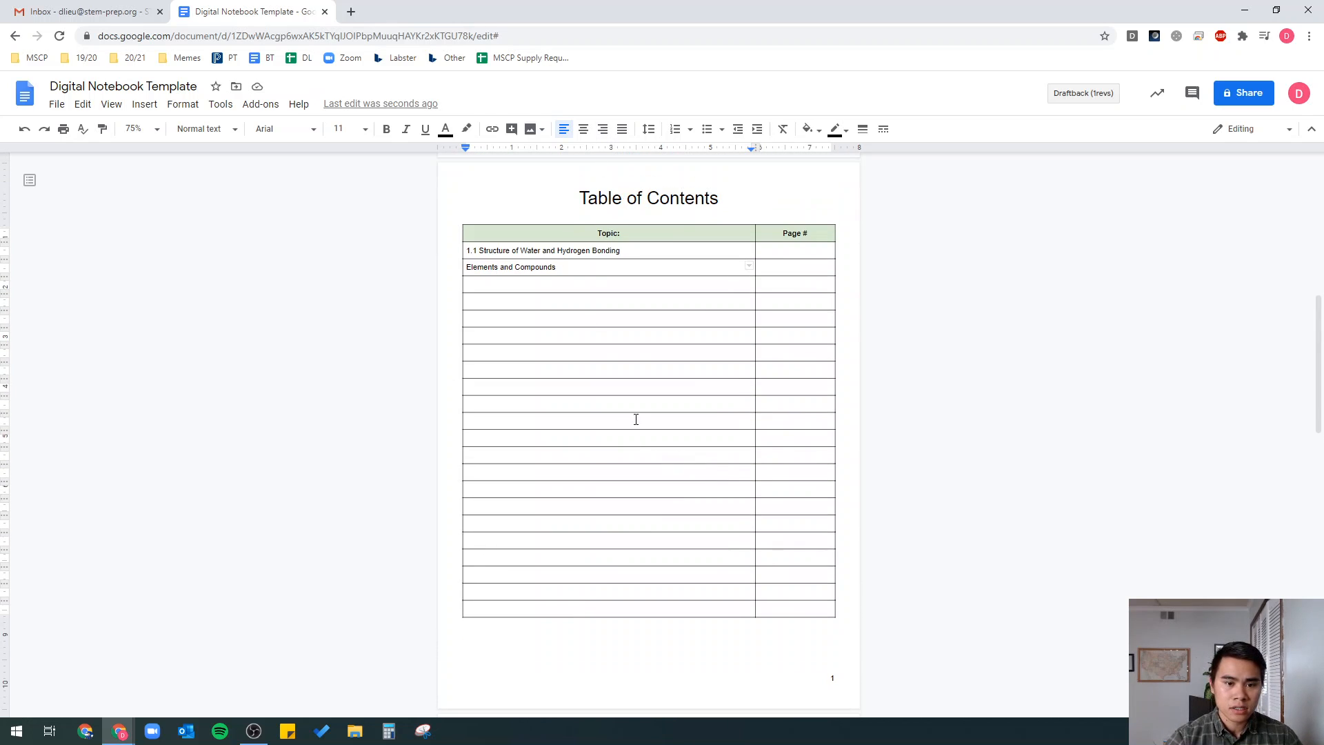
- Link the first Topic entry to the 1.1 Structure of Water and Hydrogen Bonding heading via Insert > Link
triple_click(531, 253)
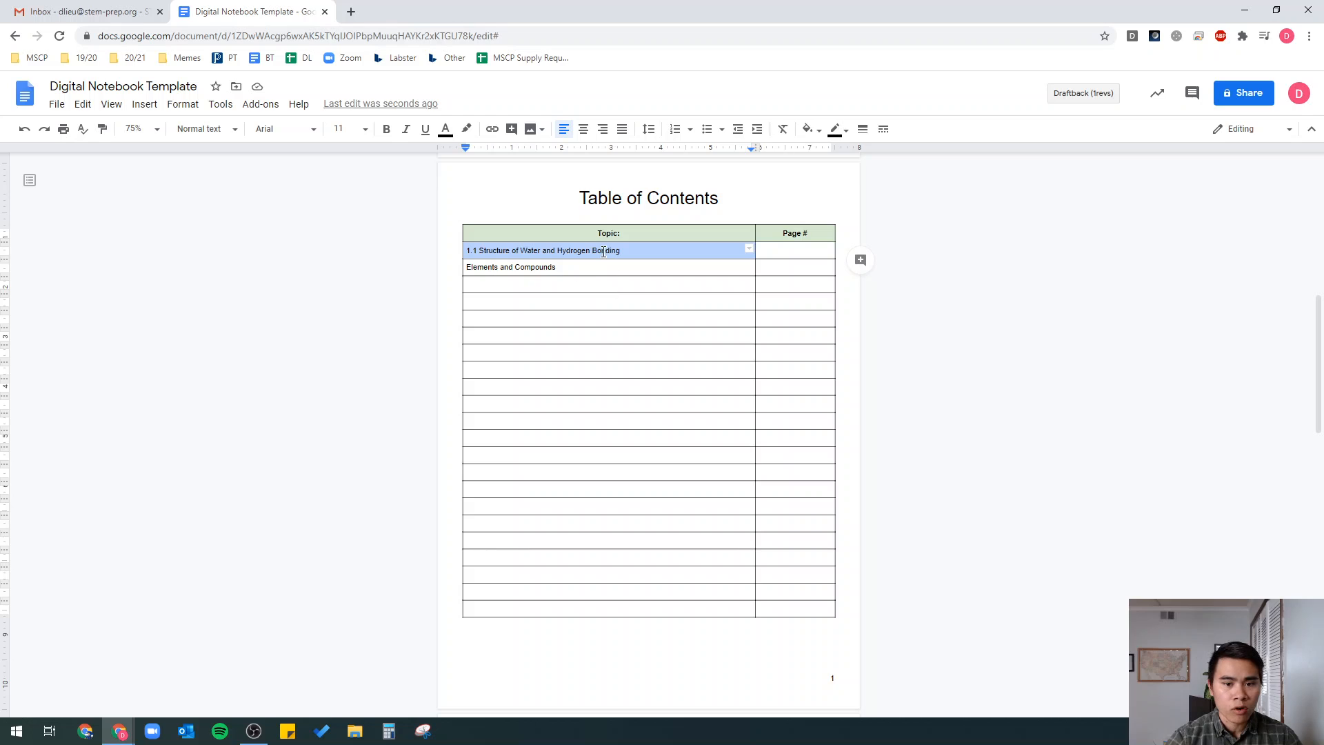
scroll(952, 357, "down", 6)
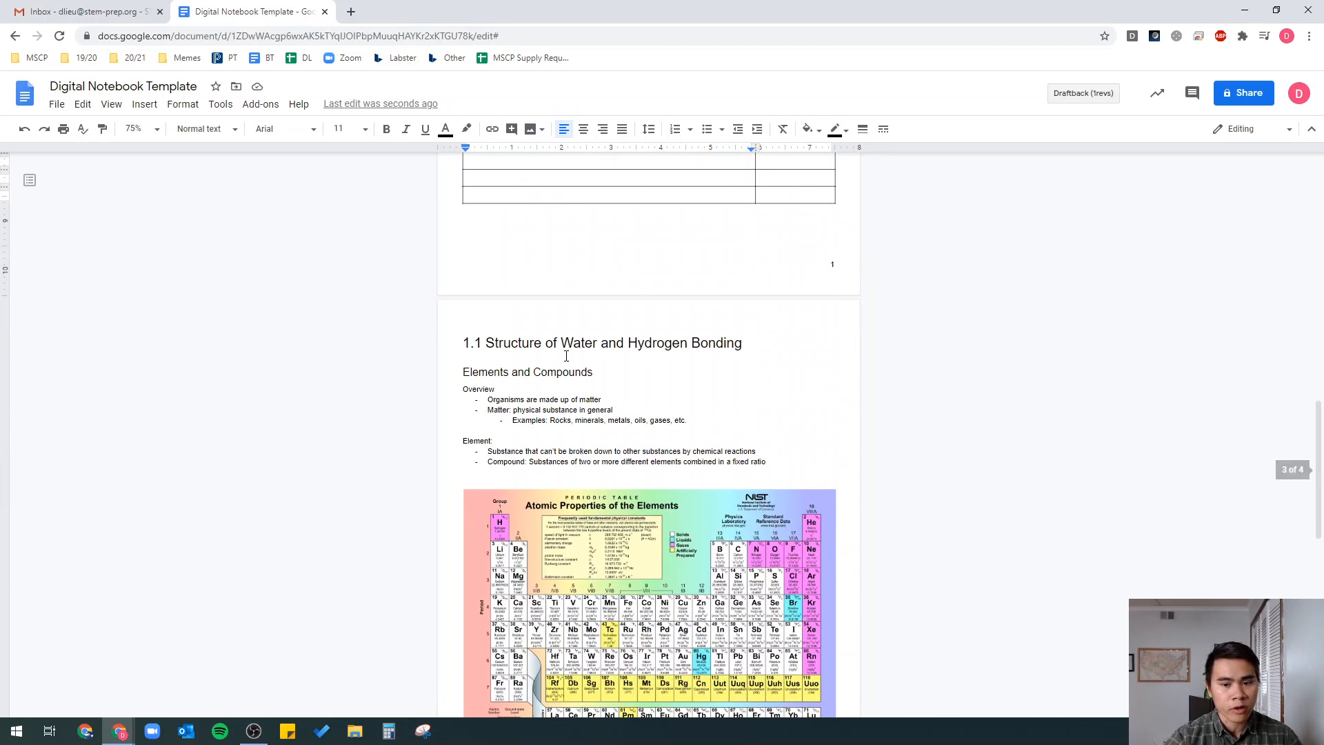
scroll(566, 344, "up", 6)
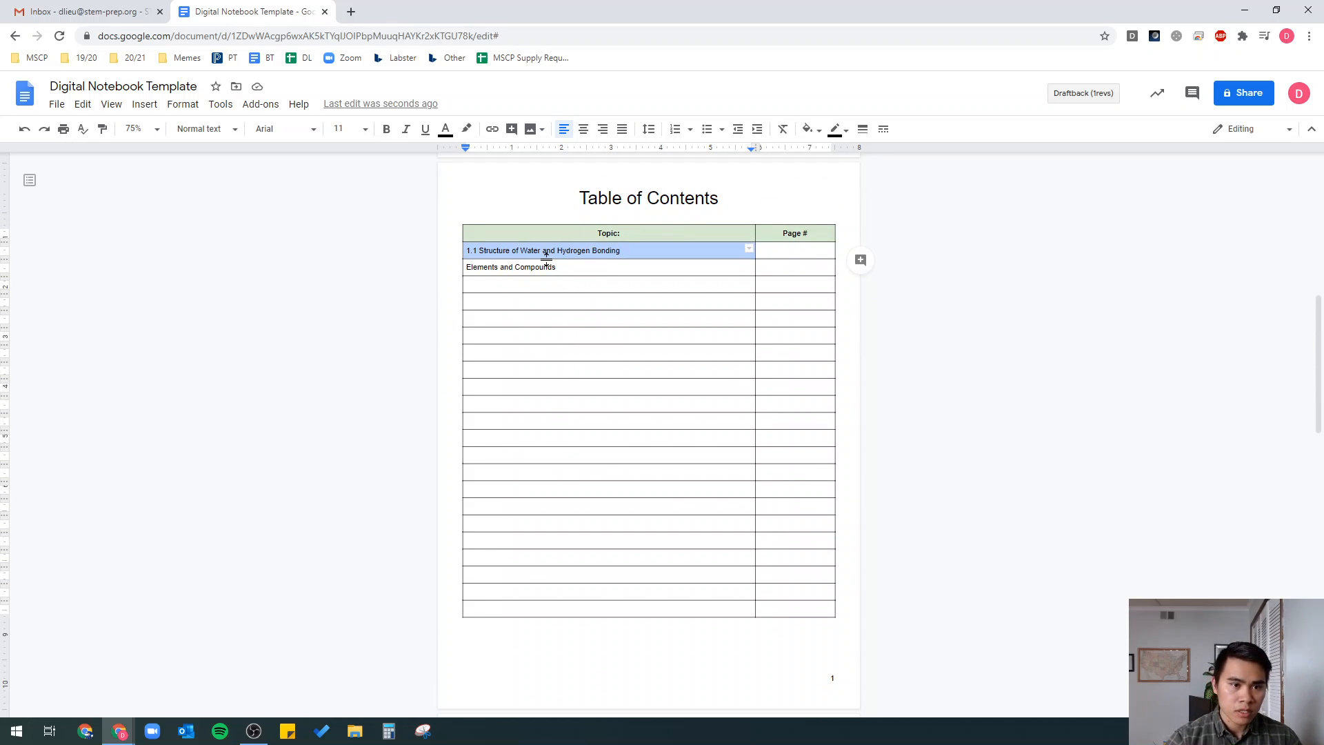
left_click(144, 105)
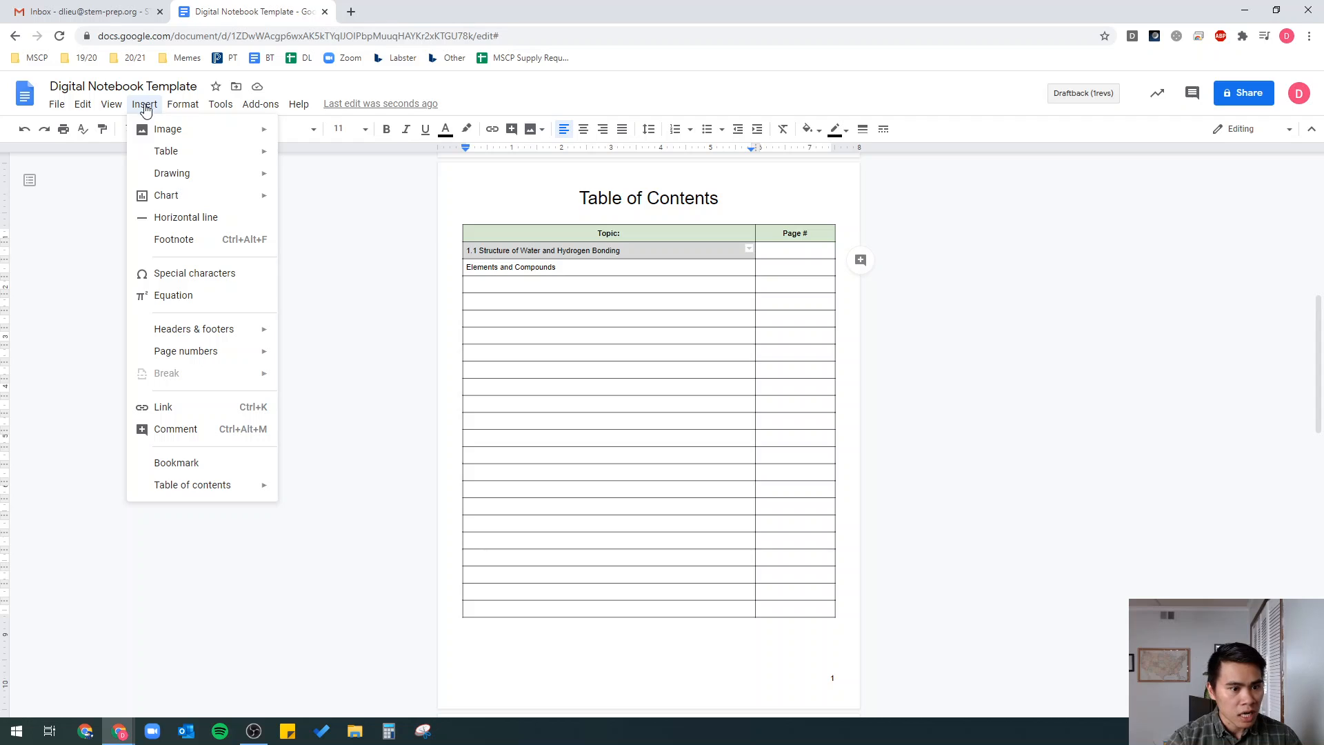
left_click(192, 414)
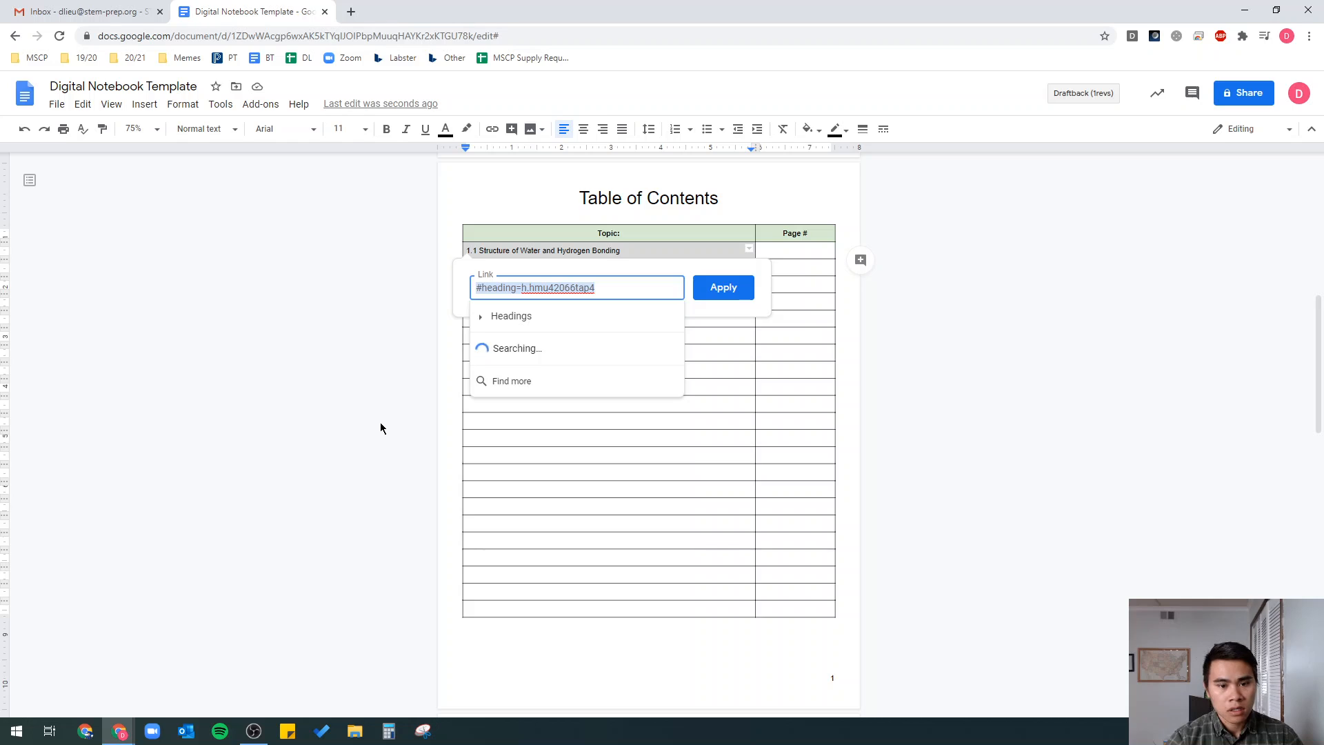
left_click(482, 319)
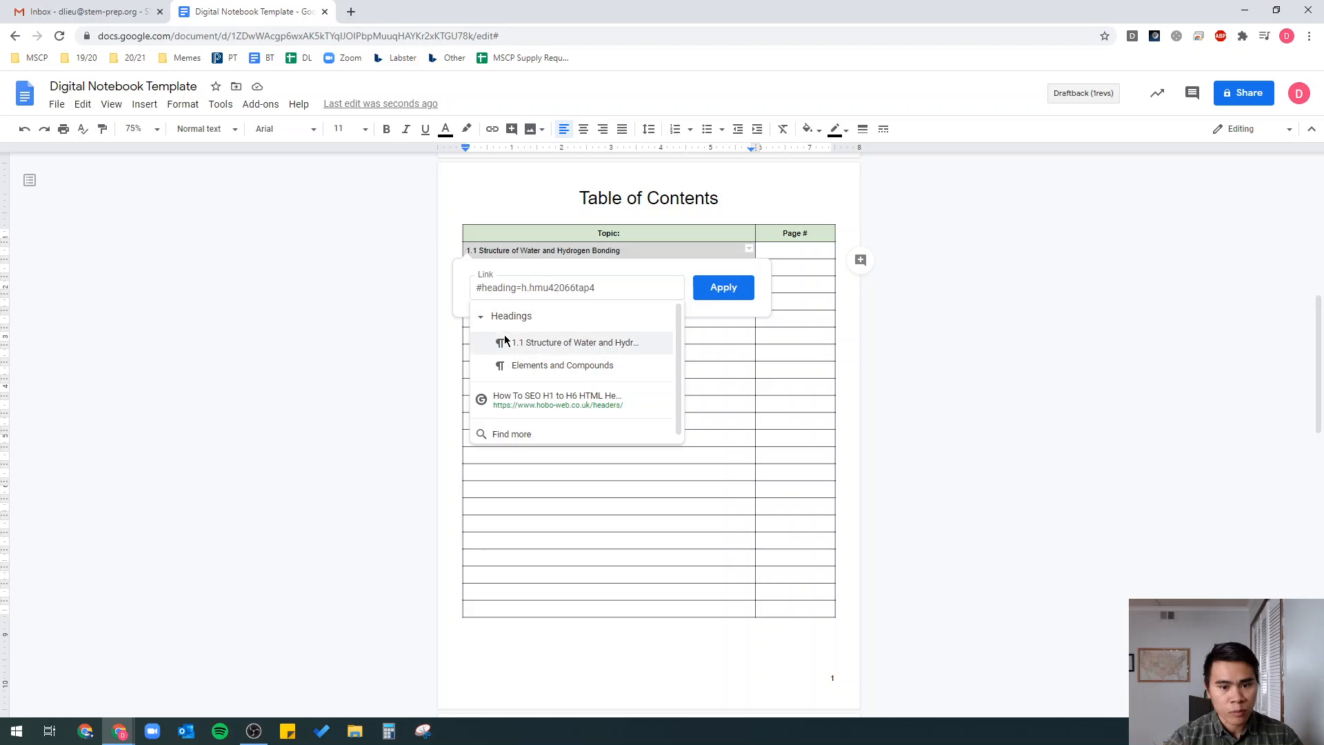
left_click(534, 343)
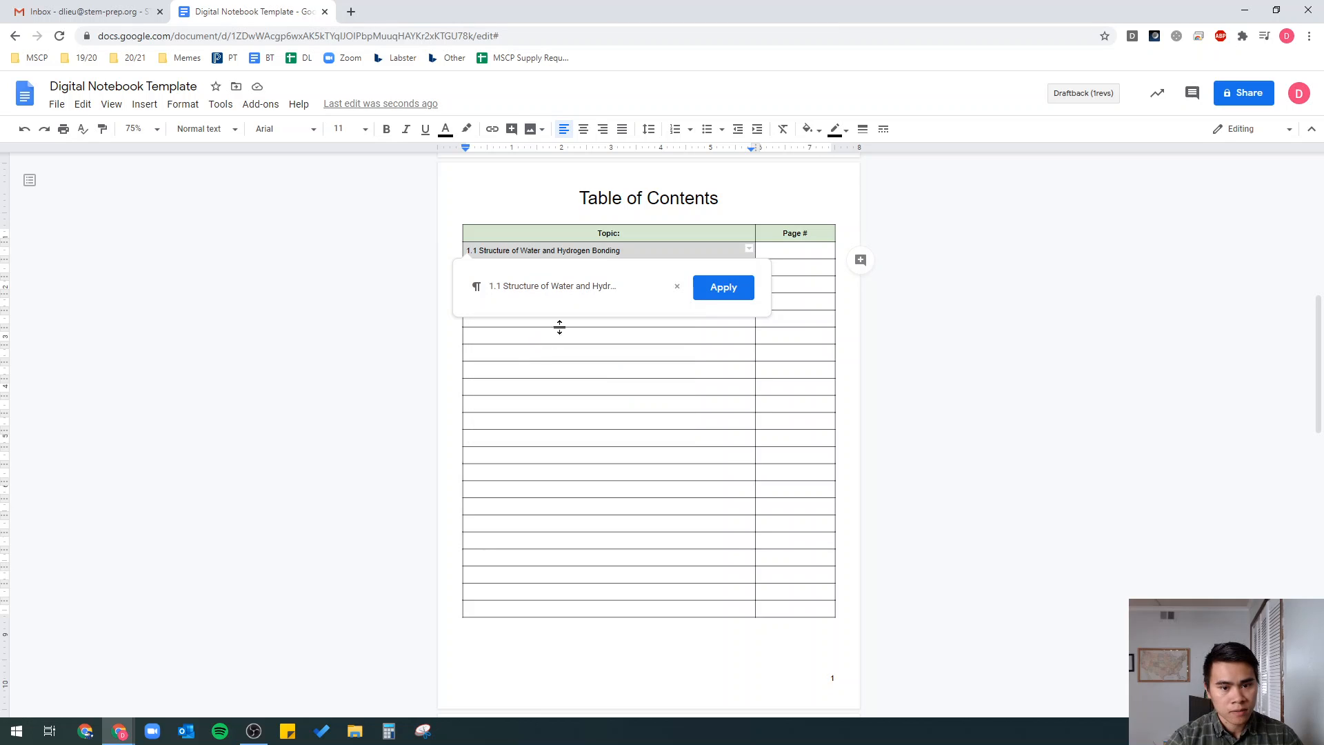
left_click(717, 289)
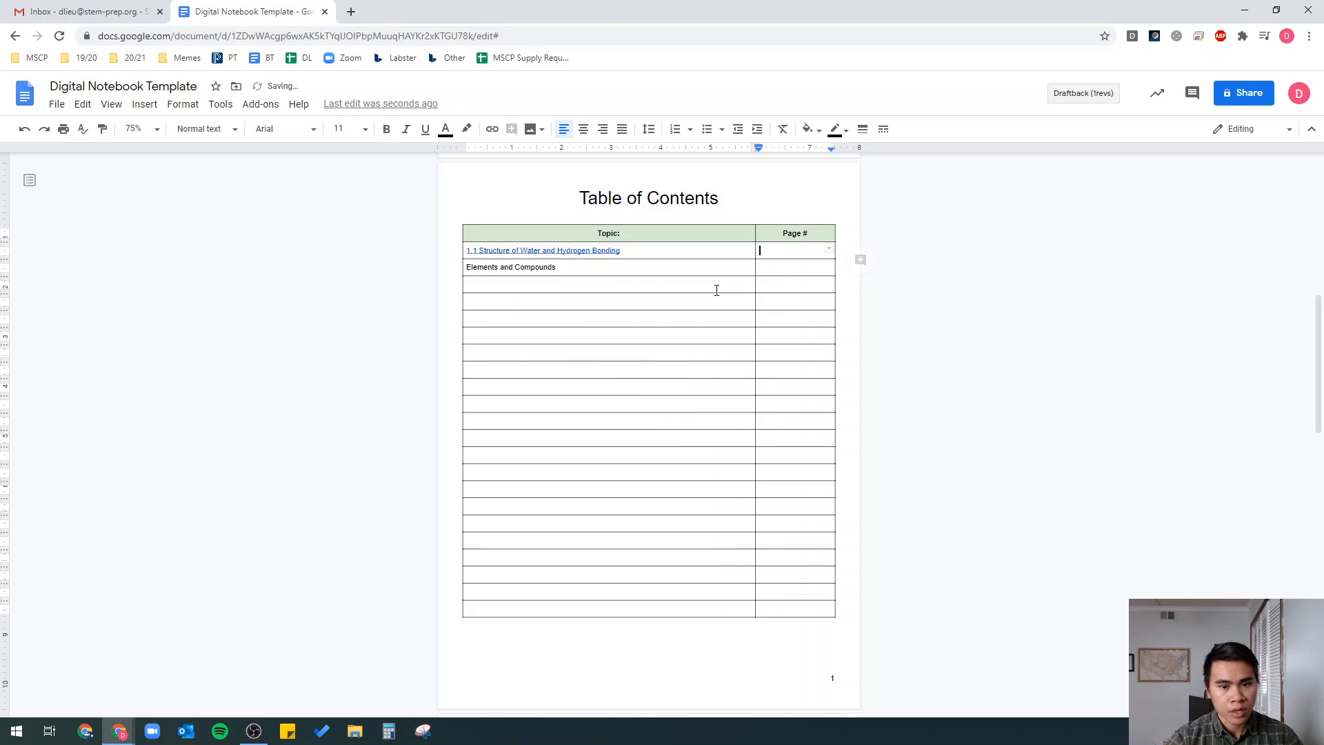
- Follow the new link to confirm it jumps to the 1.1 heading
left_click(607, 251)
left_click(554, 271)
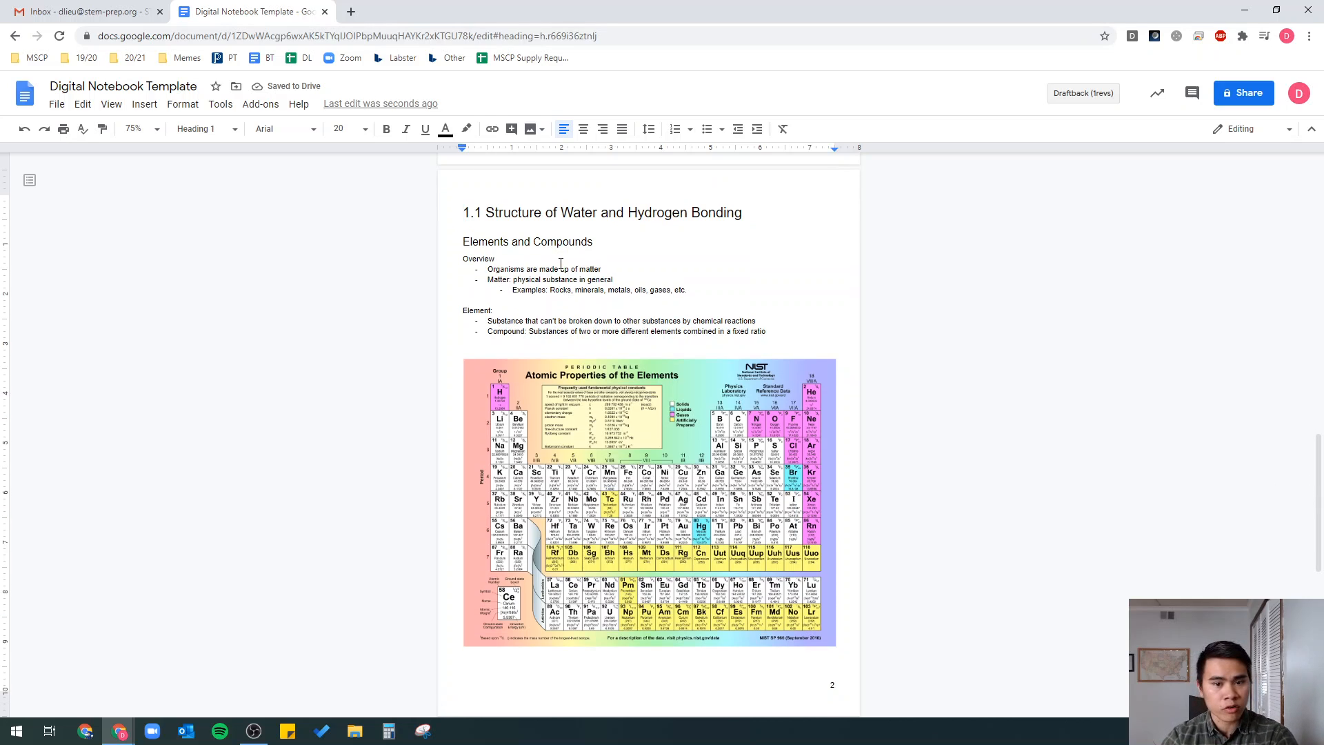
scroll(561, 264, "up", 7)
- Link 'Elements and Compounds' to its heading with Ctrl+K, then follow the link to that section
triple_click(527, 212)
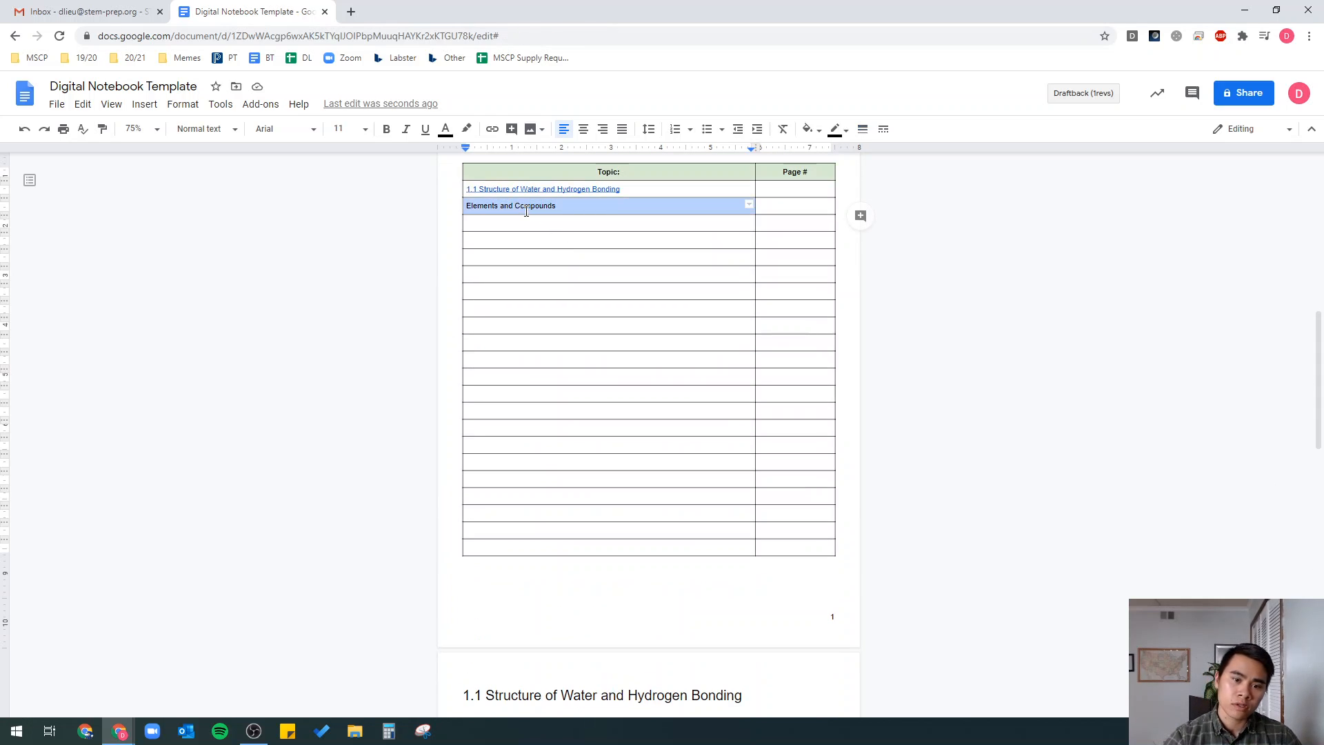
scroll(624, 238, "up", 2)
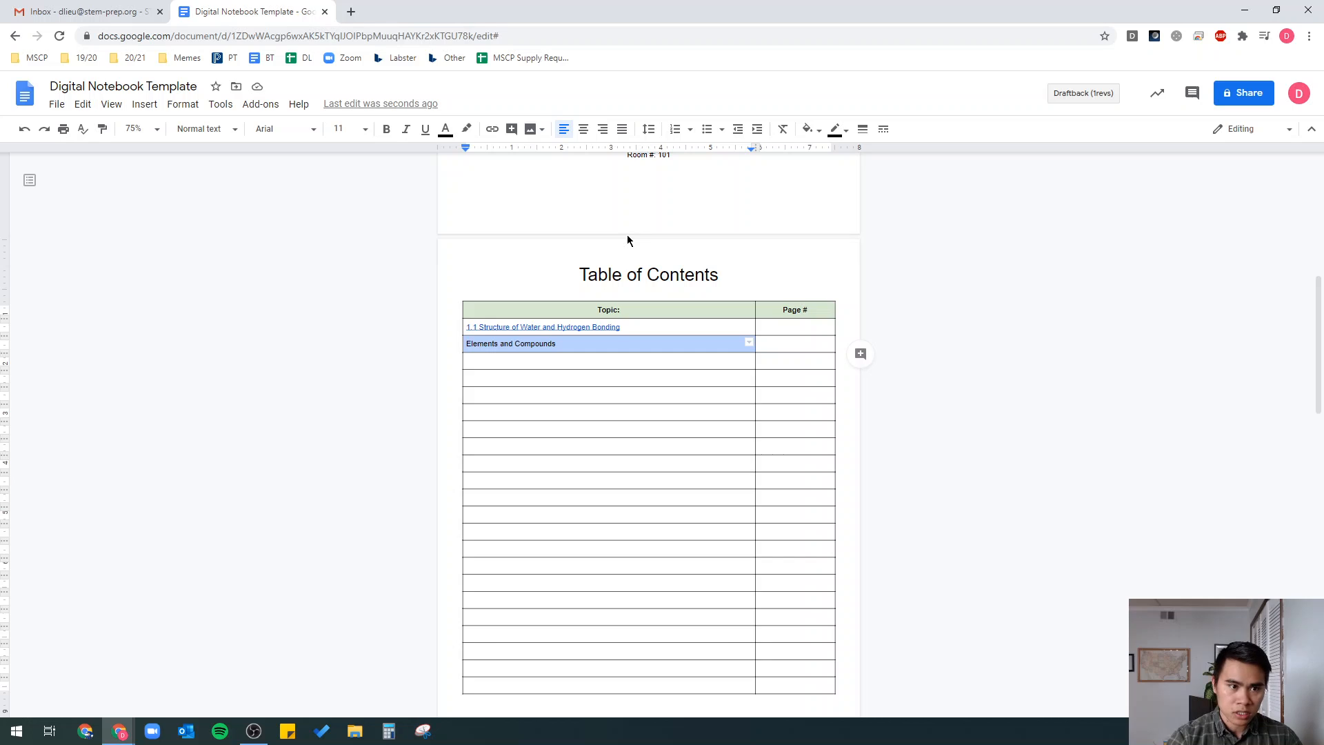
key("ctrl+k")
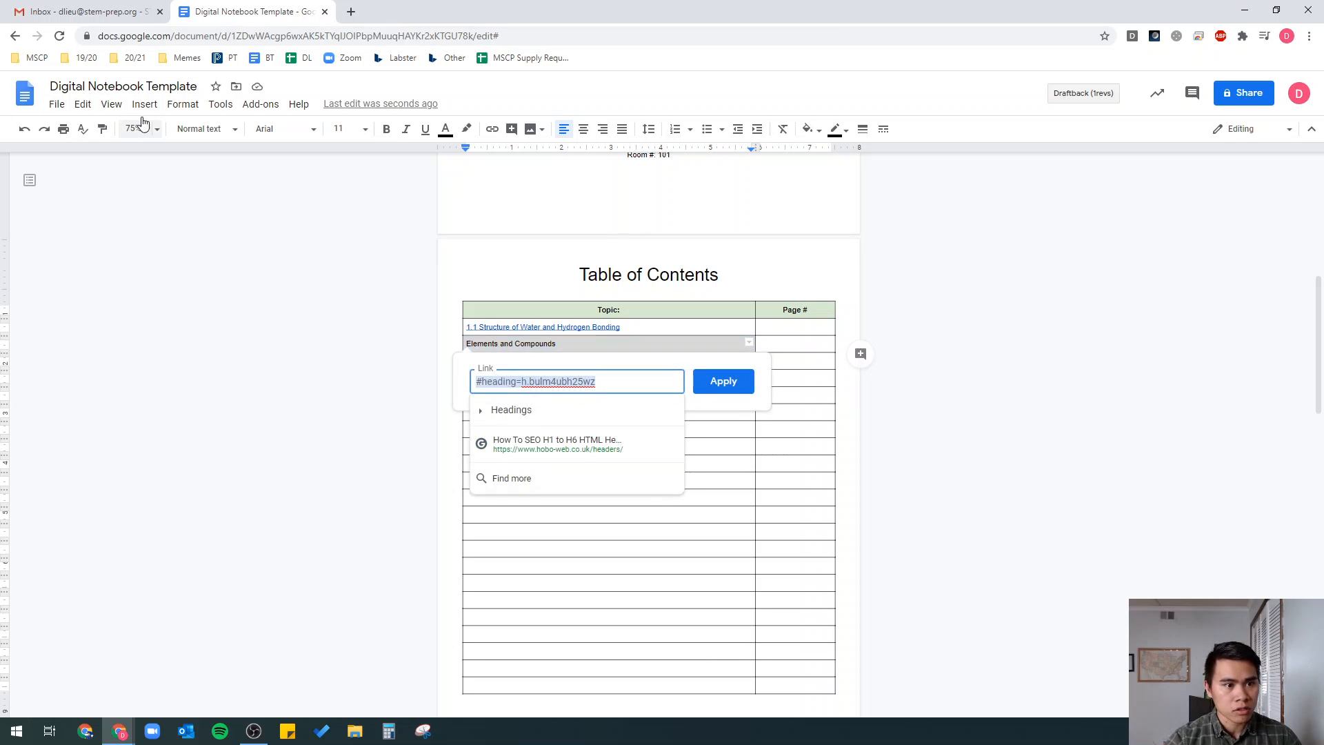
left_click(481, 412)
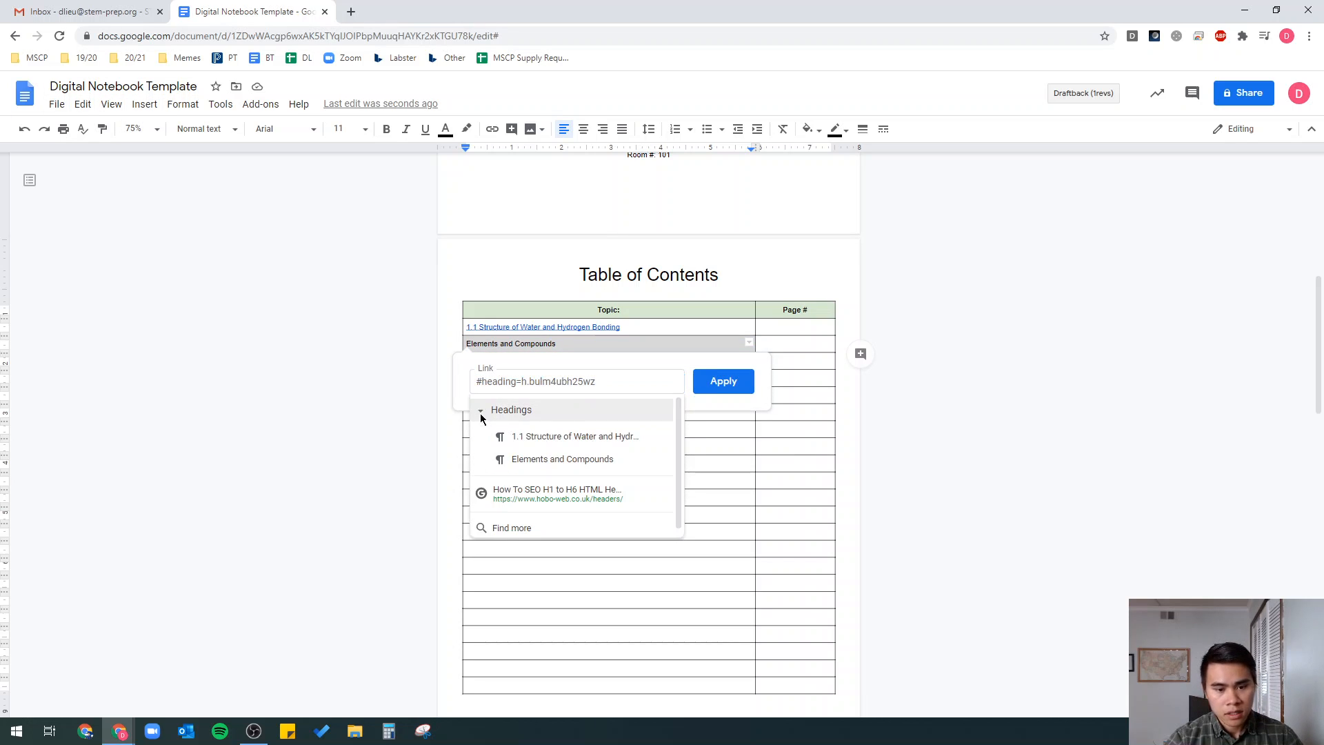
left_click(544, 459)
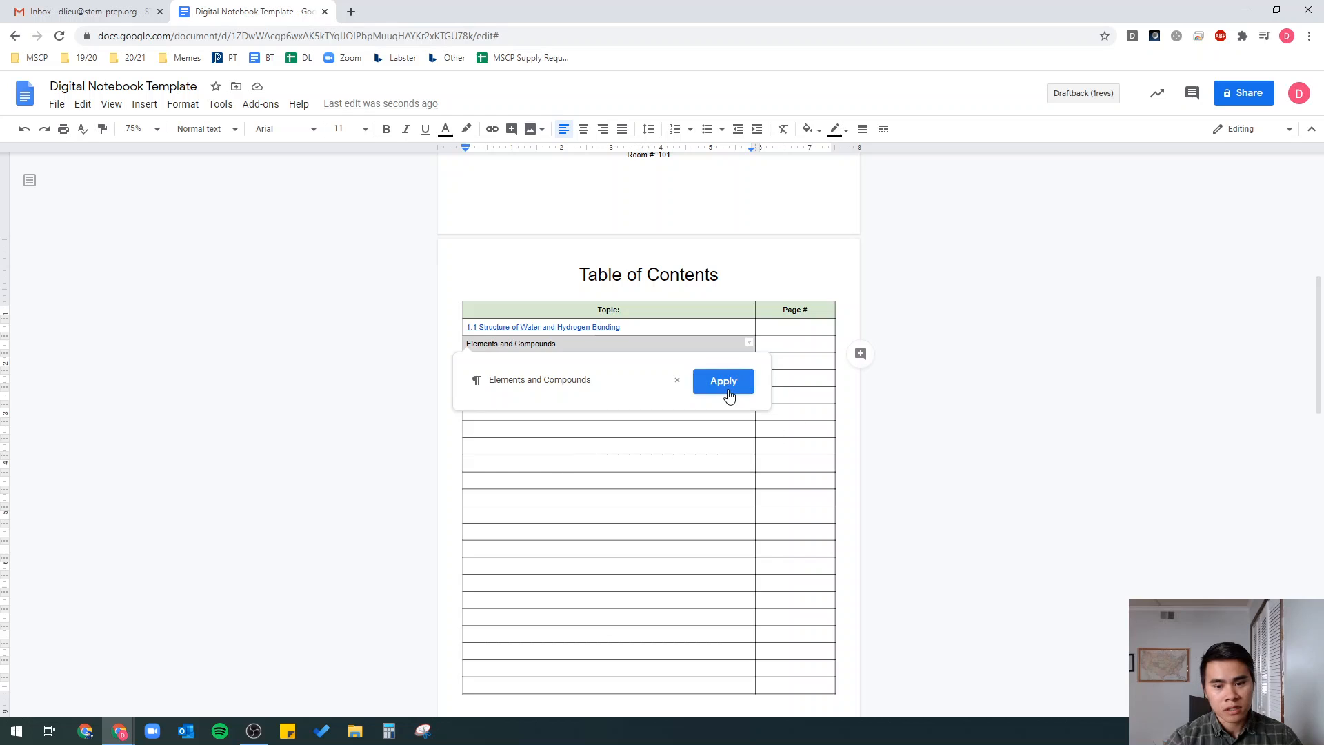
left_click(724, 382)
left_click(516, 344)
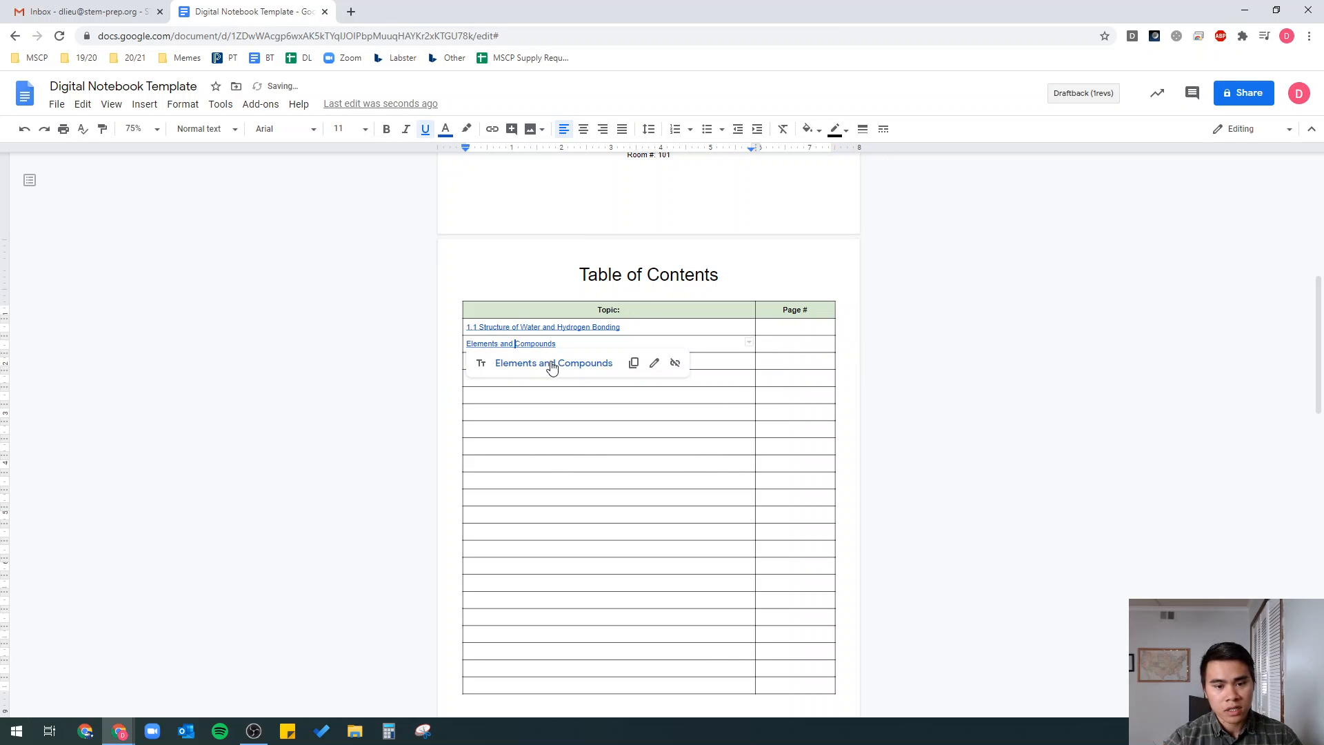
left_click(552, 364)
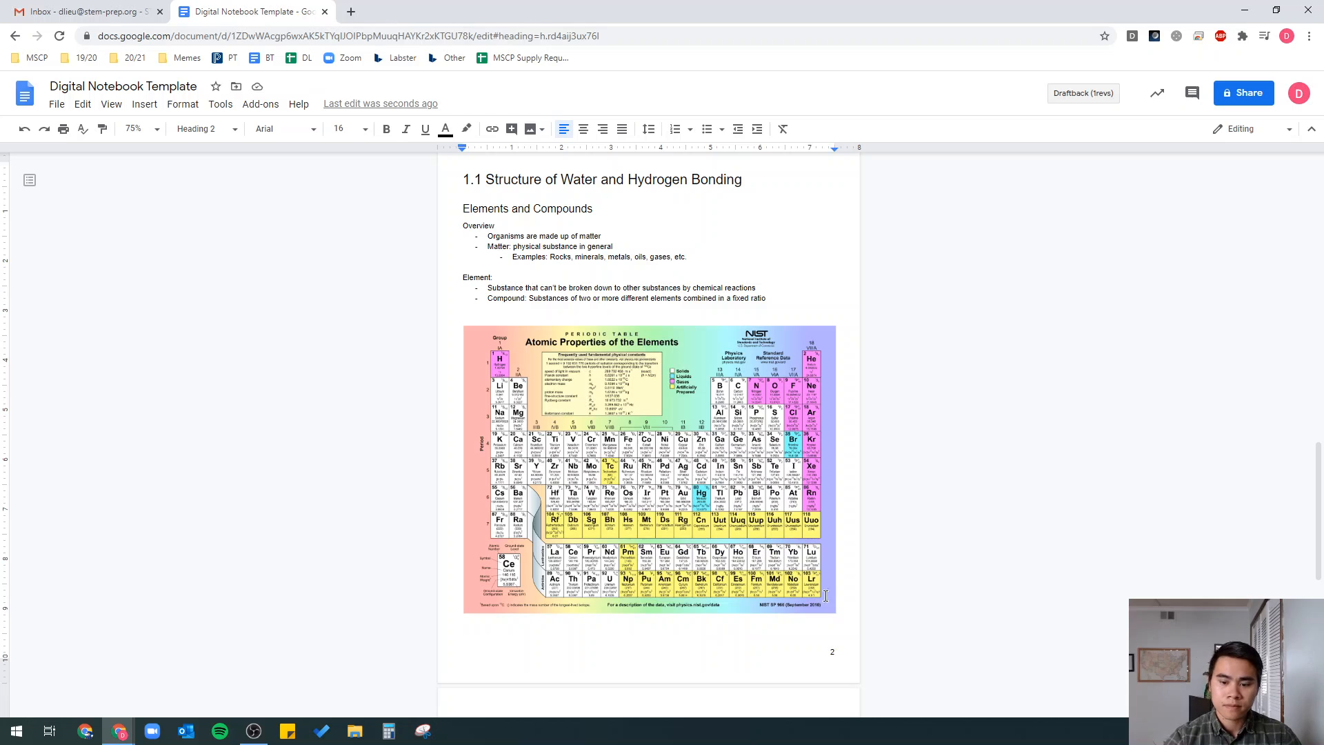
- Add a page break below the periodic table and snap the browser window to the right half
left_click(832, 623)
key("Return")
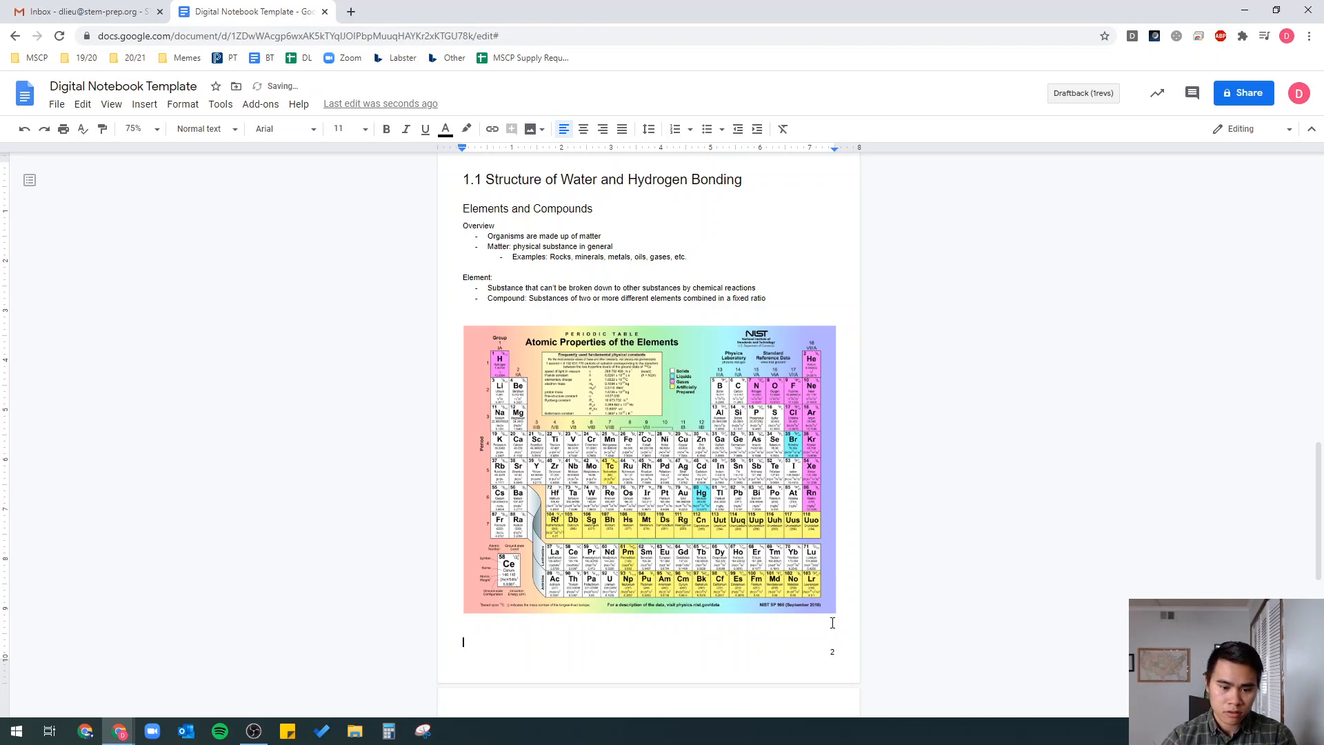
scroll(718, 498, "down", 1)
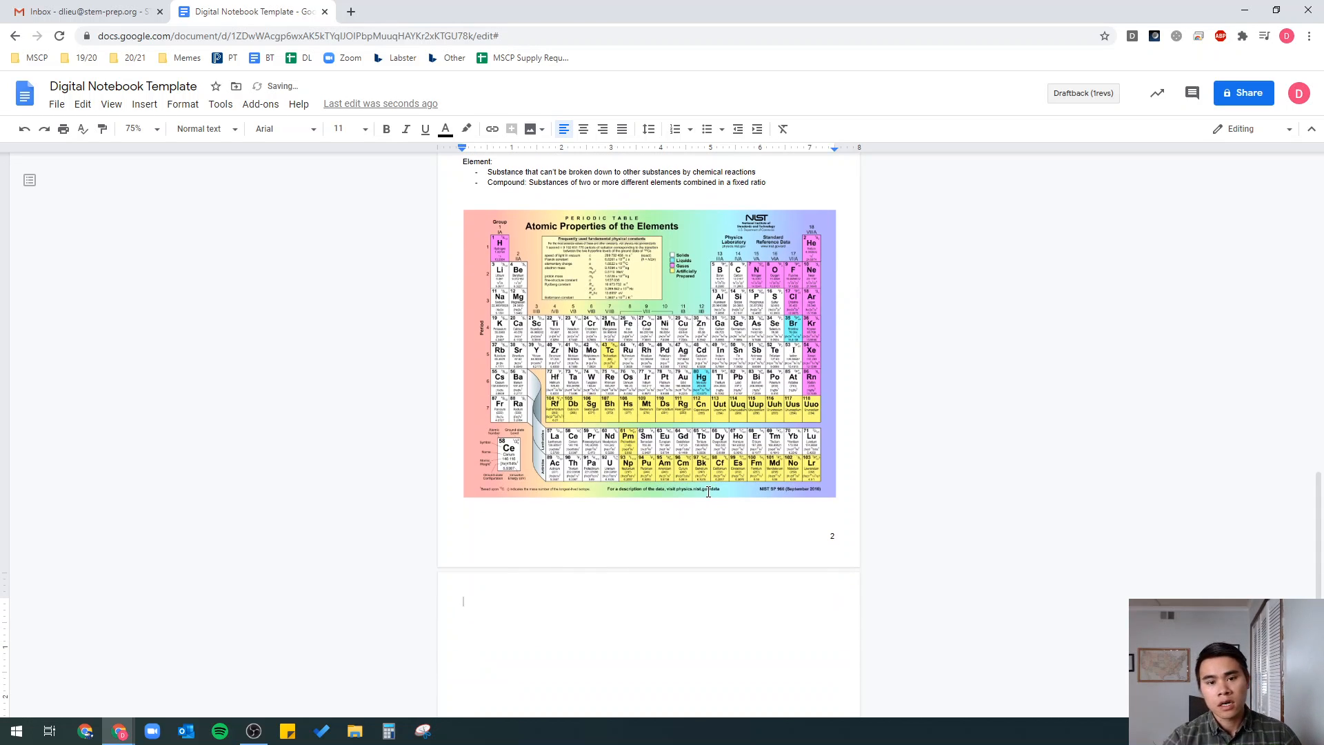
left_click_drag(762, 4, 1321, 276)
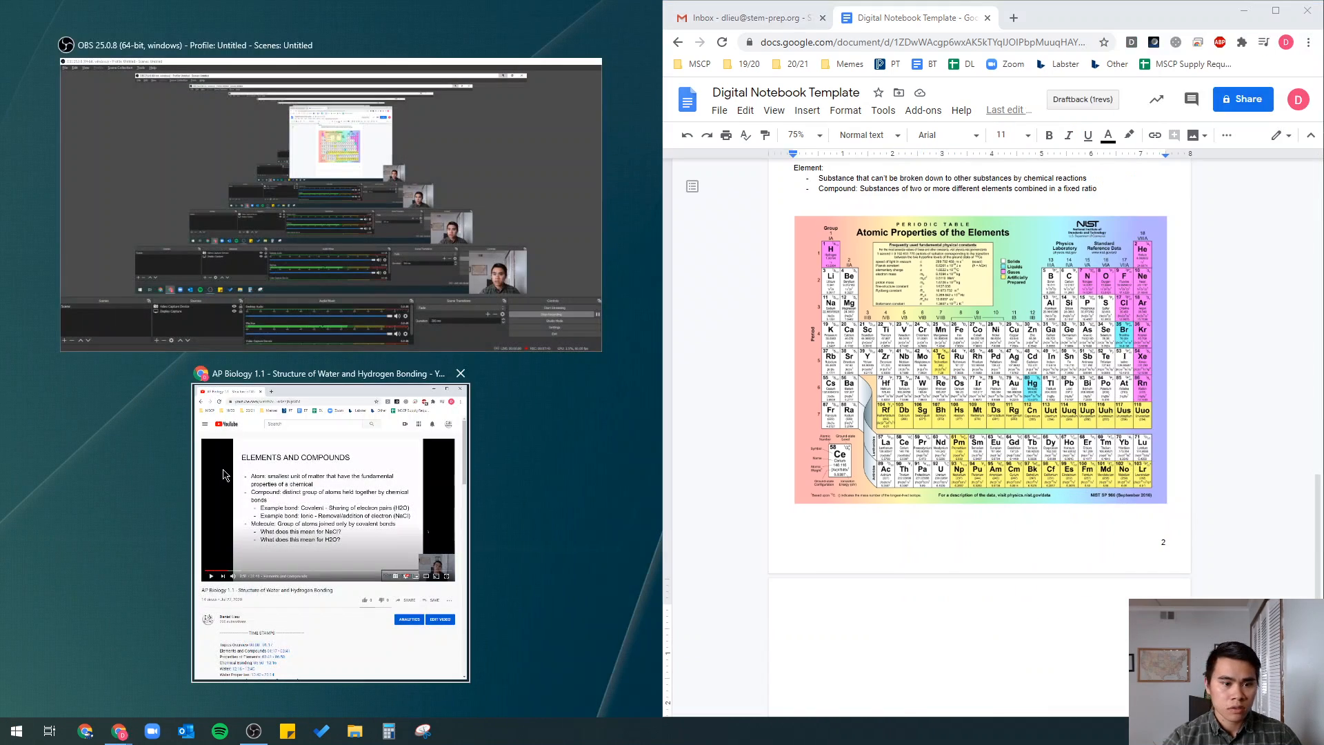
- Snap the lecture video to the left half and seek it to Properties of Elements at 4:20
left_click(421, 475)
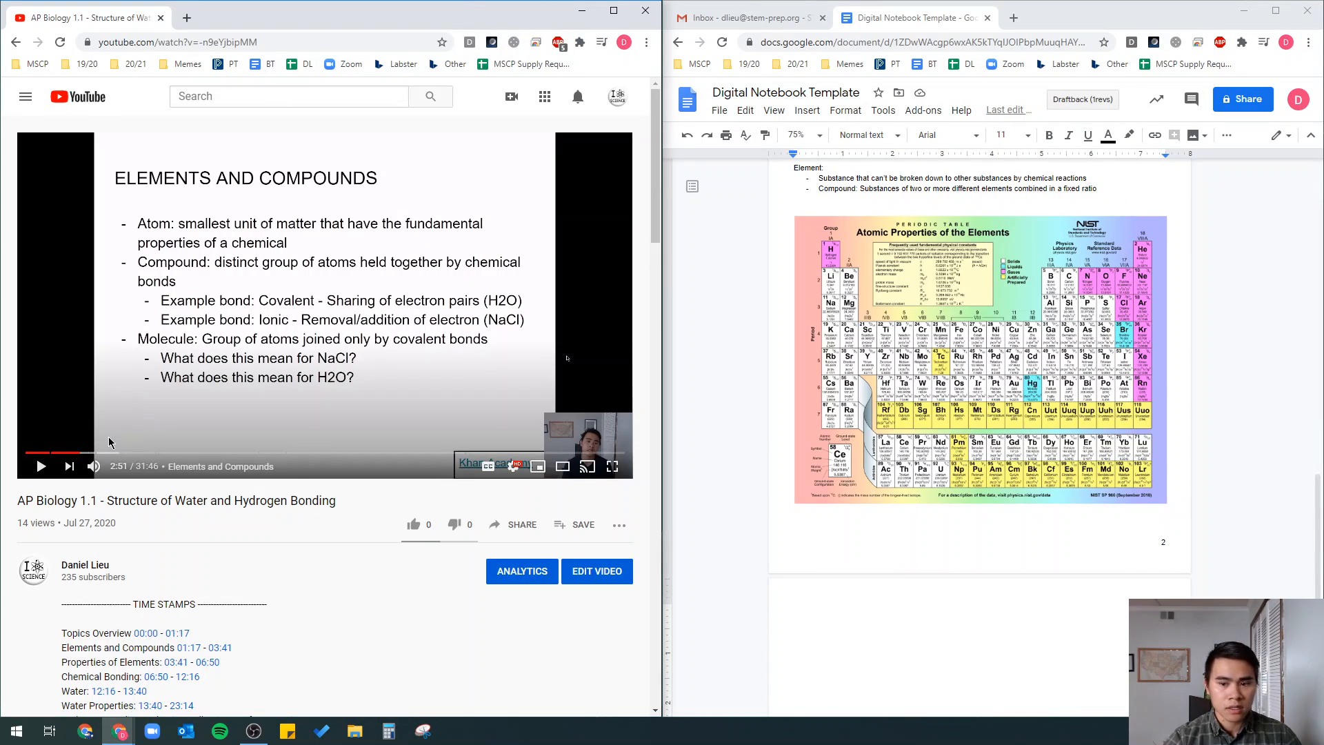
left_click(835, 604)
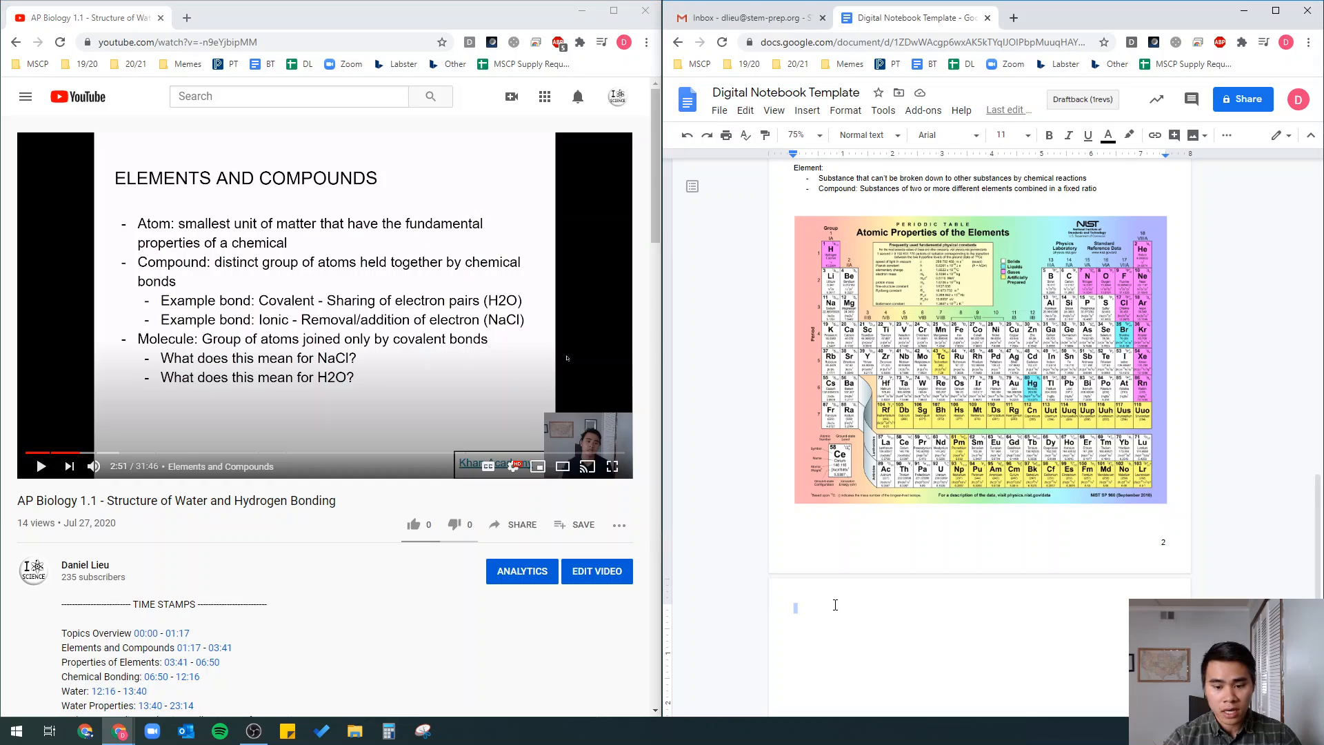
left_click(99, 455)
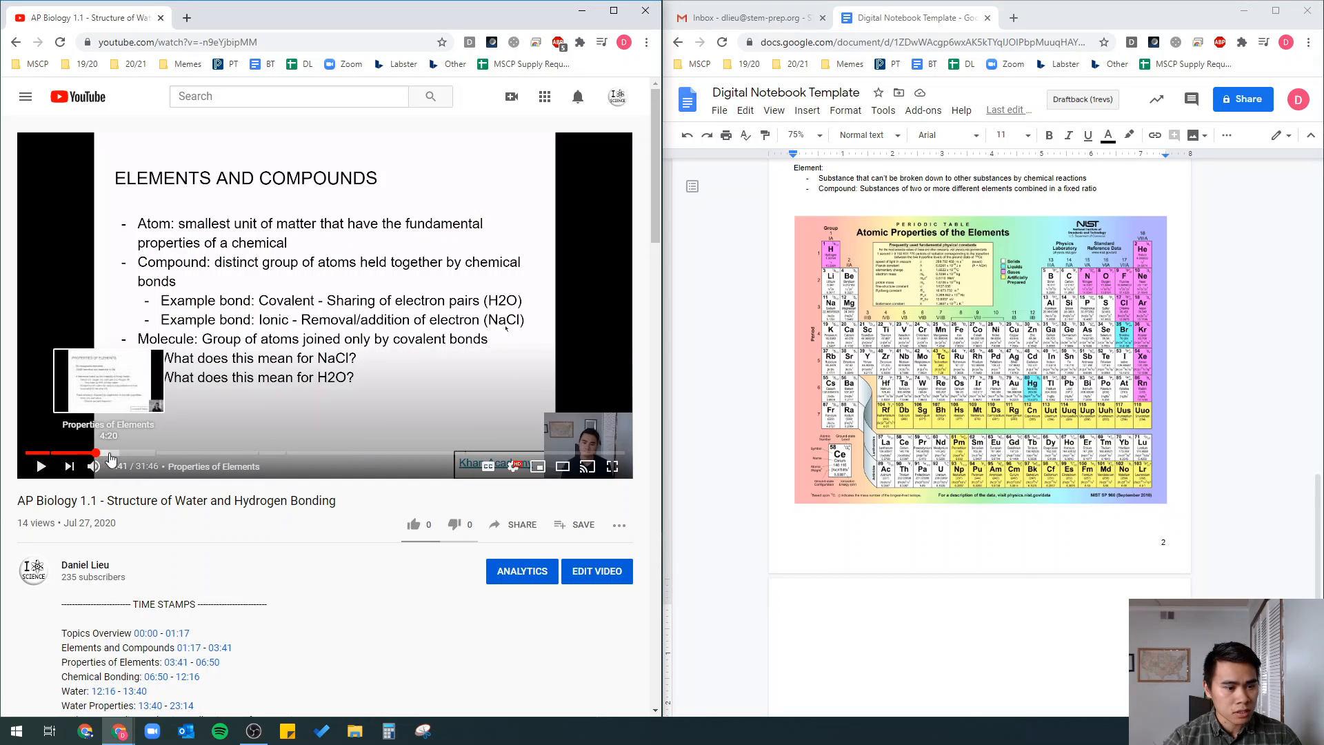
left_click(111, 454)
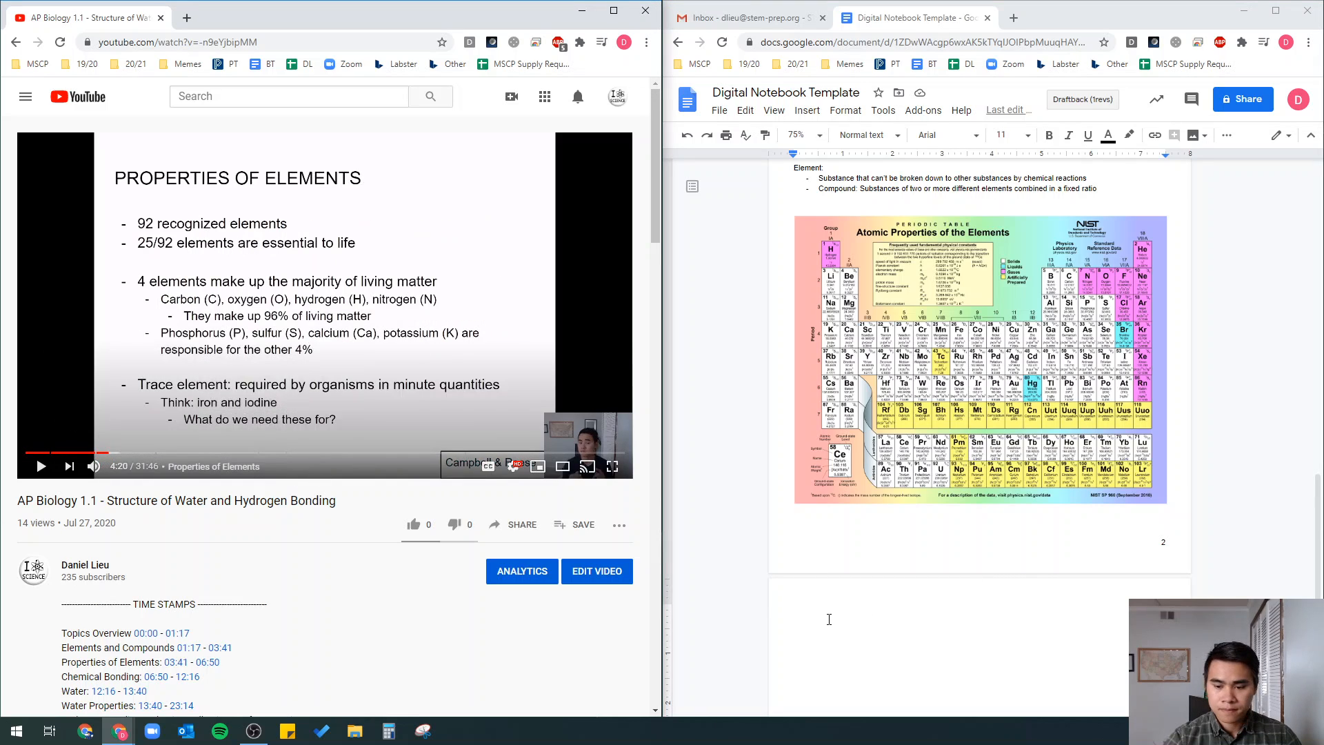
left_click(829, 619)
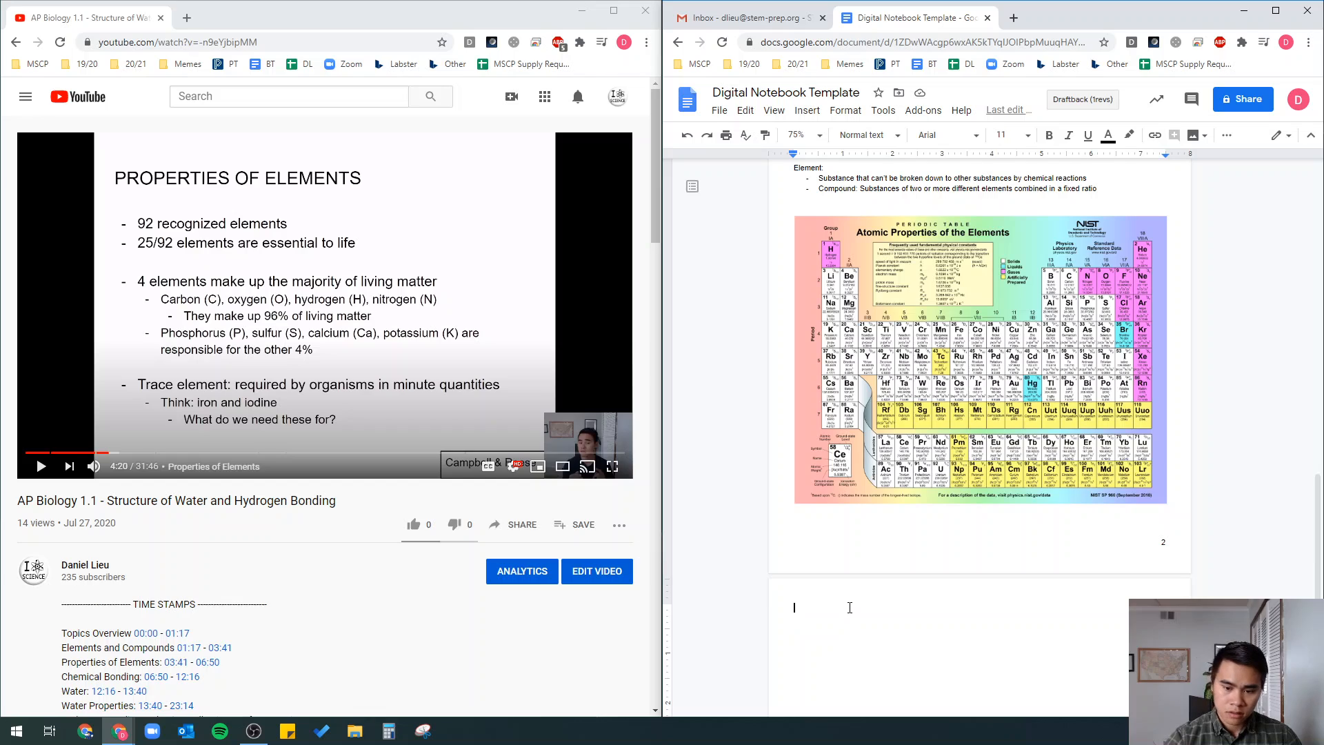
- Type 'Properties of Elements' and 'Basics of Elements' as the new page's first lines
type("Properties of Elements")
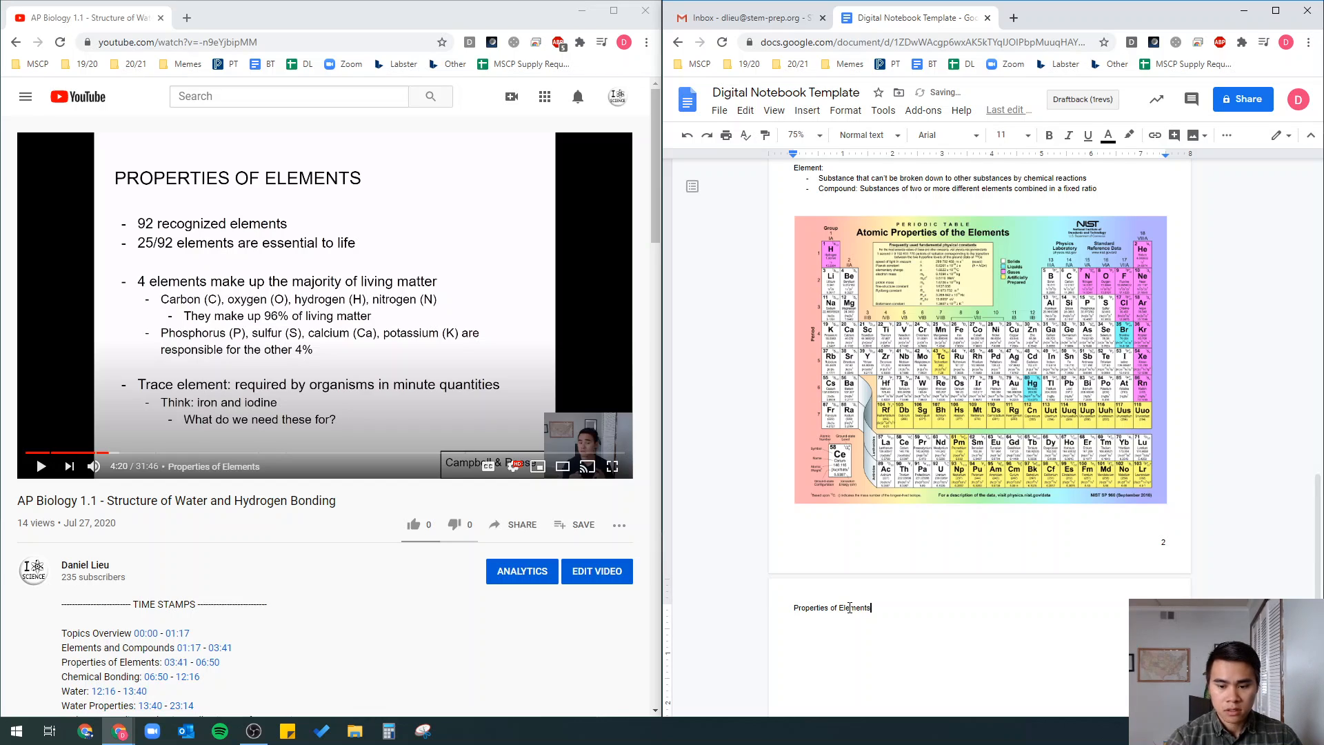
key("Return")
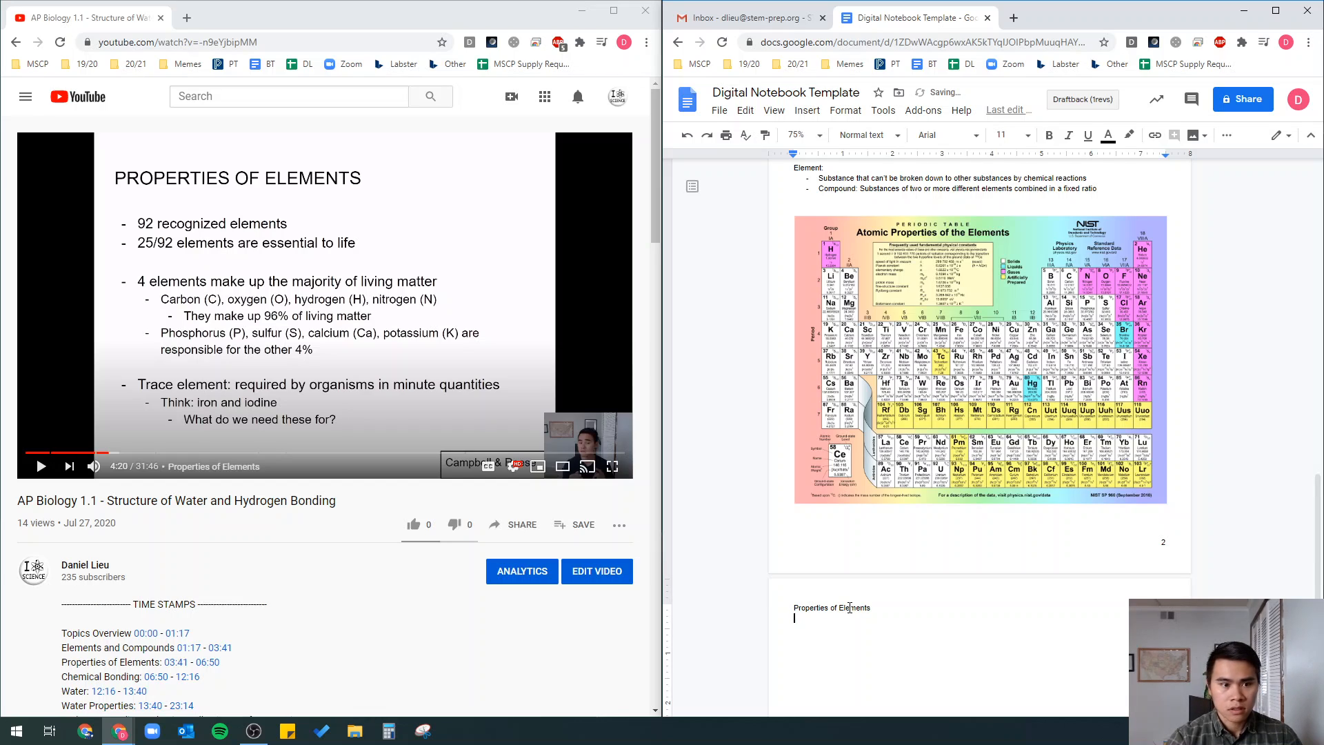
key("BackSpace")
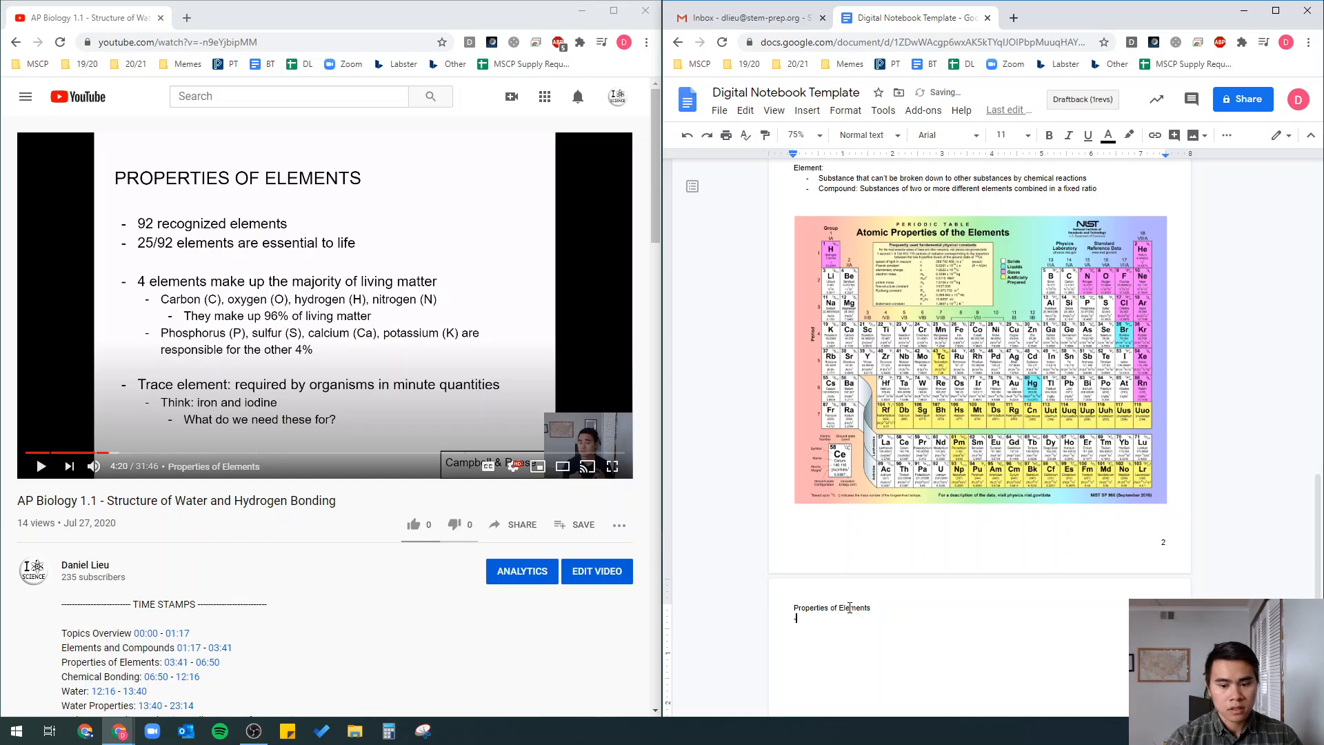
key("BackSpace")
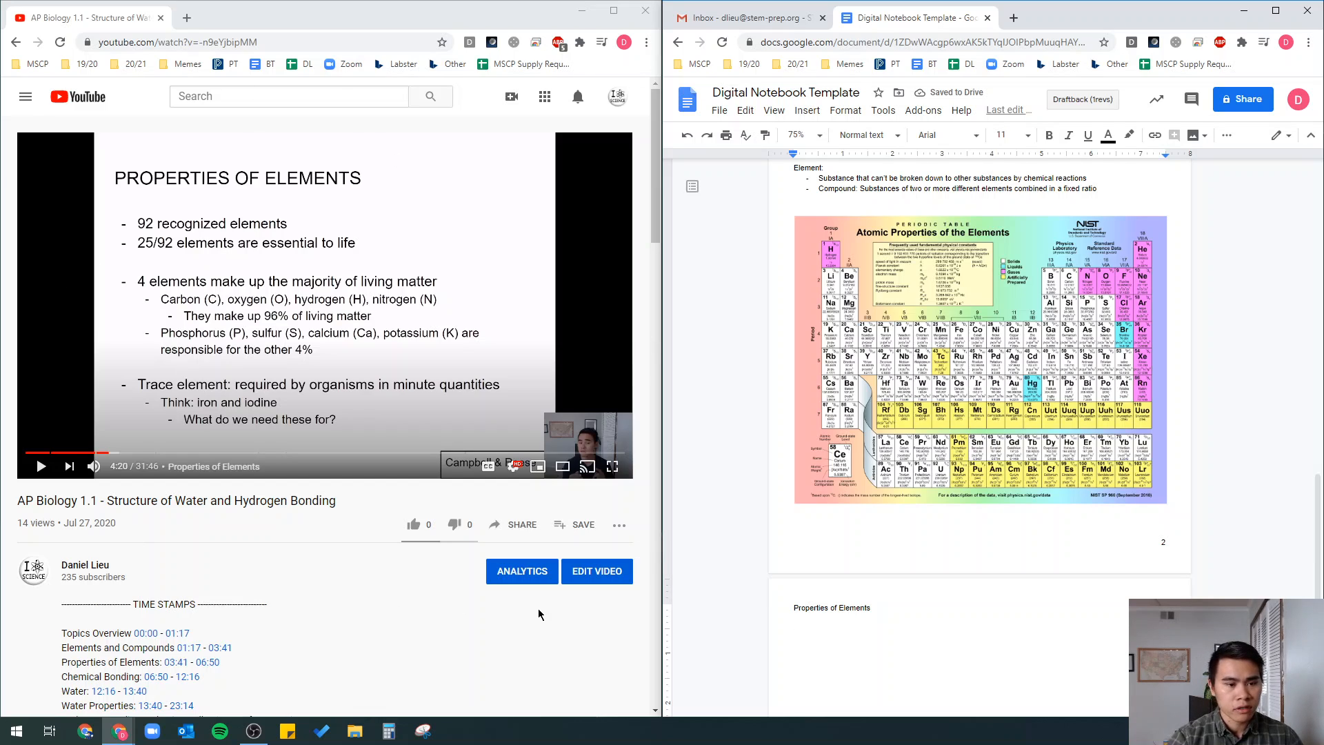
type("Basics of E")
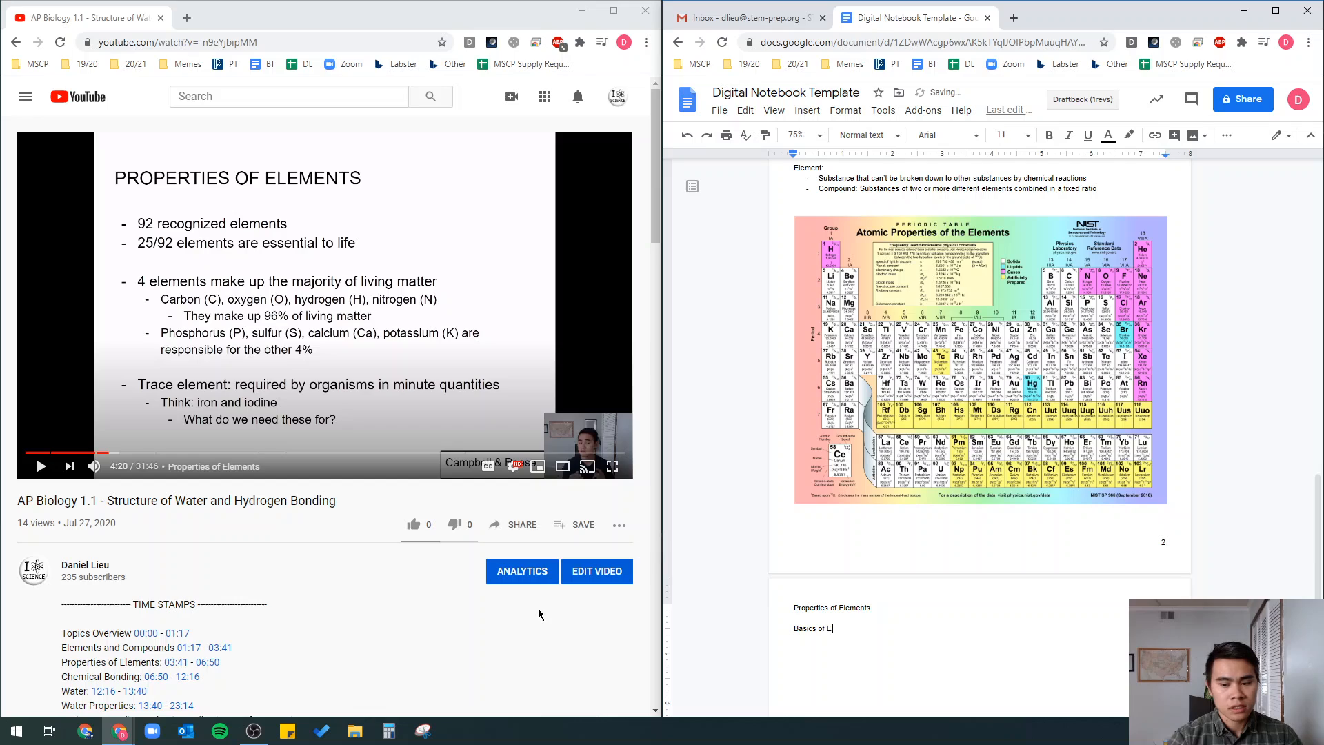
type("lements")
key("Return")
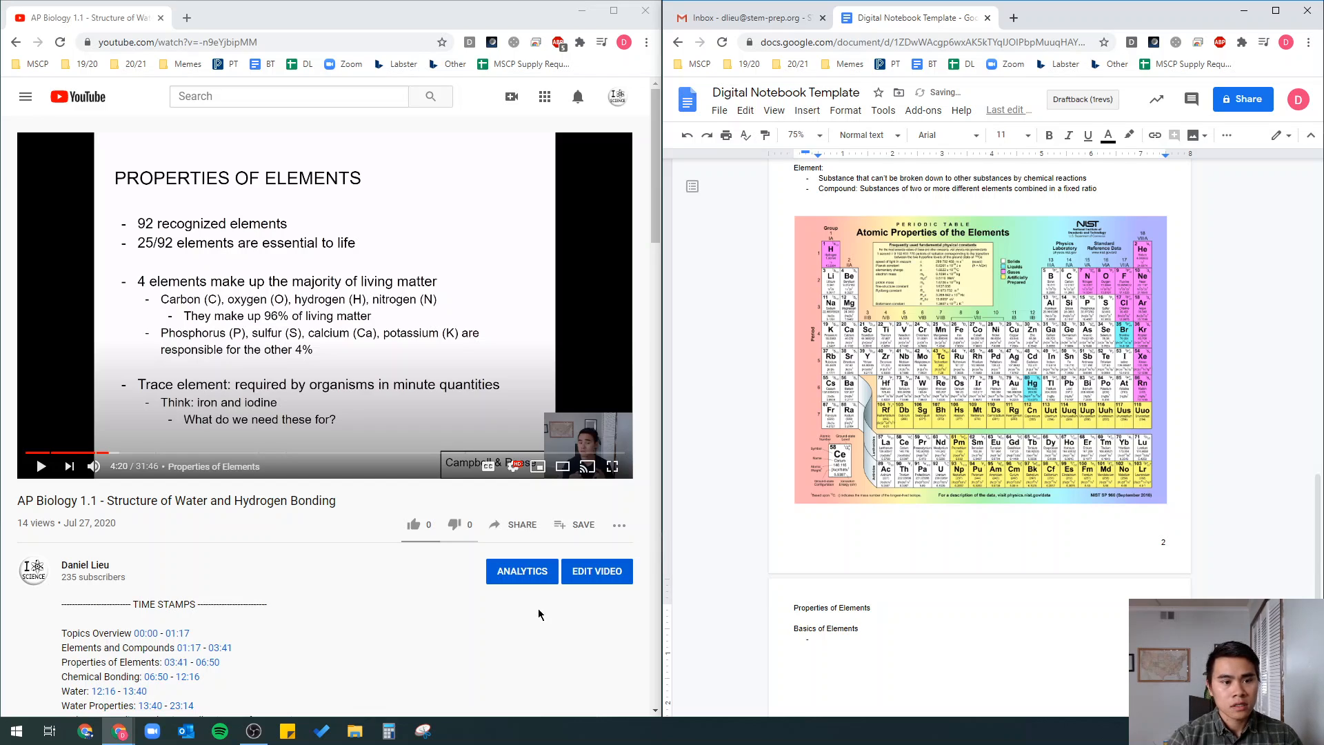